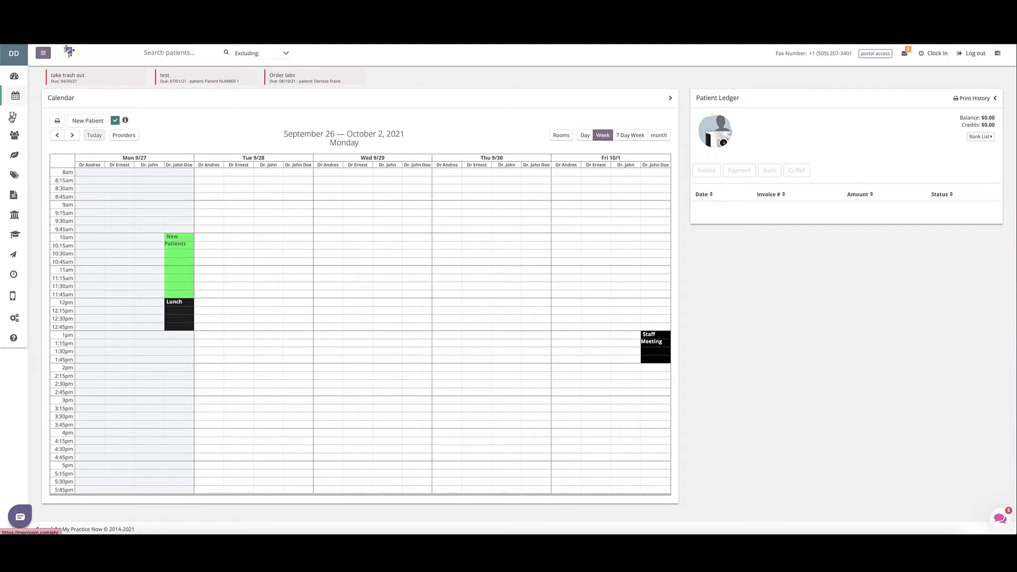
Open the EHR charting templates list from the practice dashboard.
left_click(11, 117)
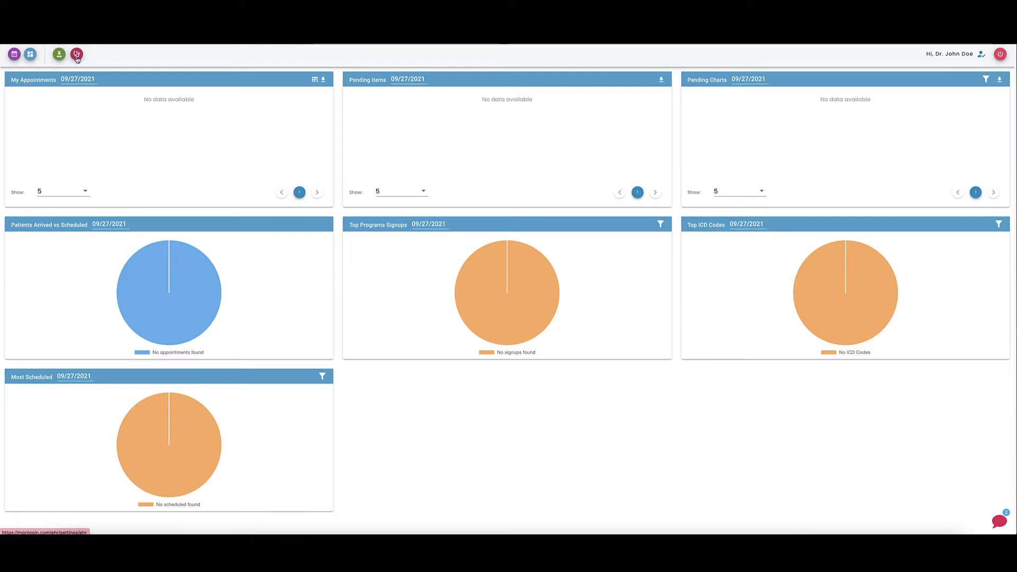
left_click(77, 55)
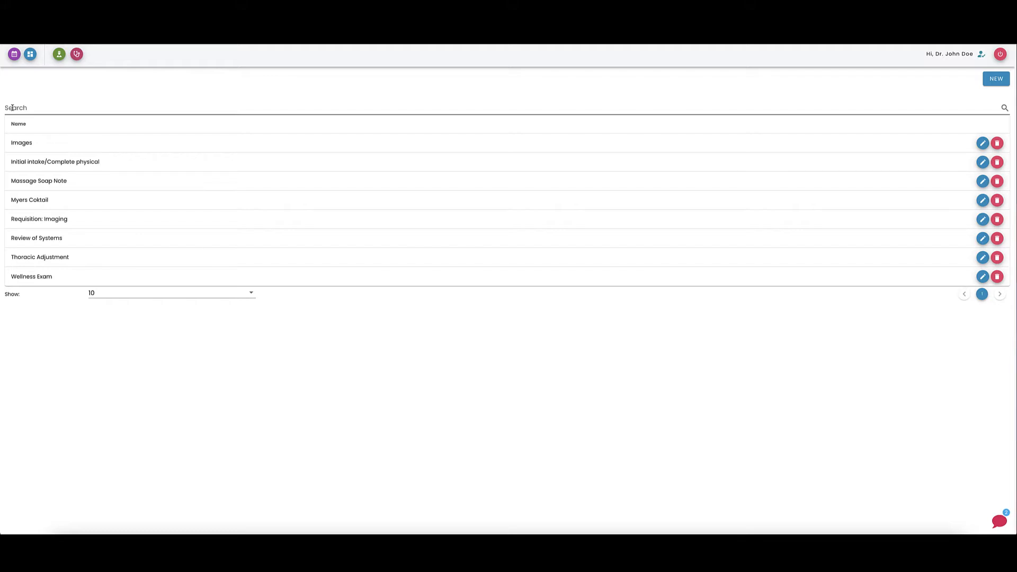
left_click(118, 293)
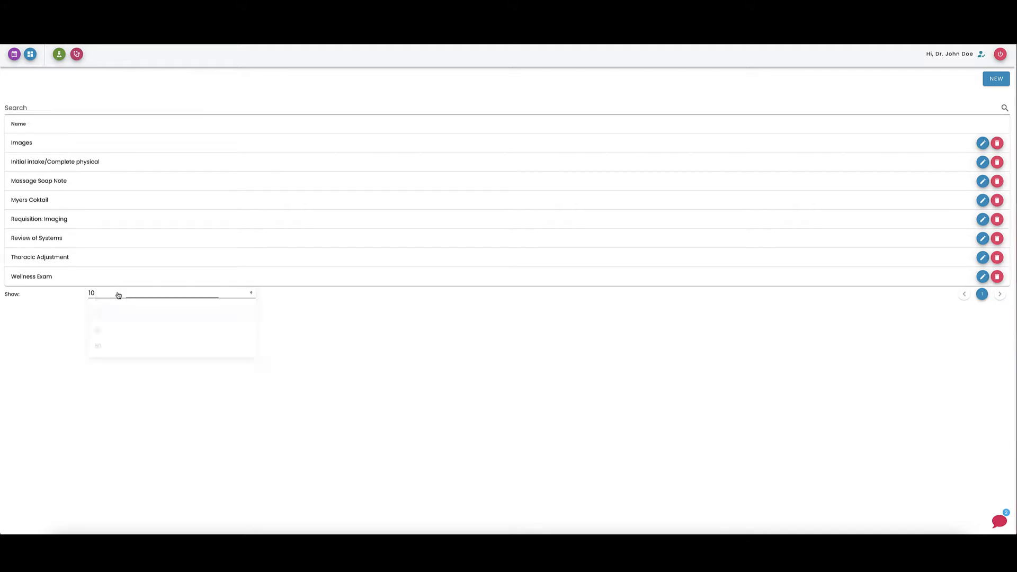
left_click(499, 373)
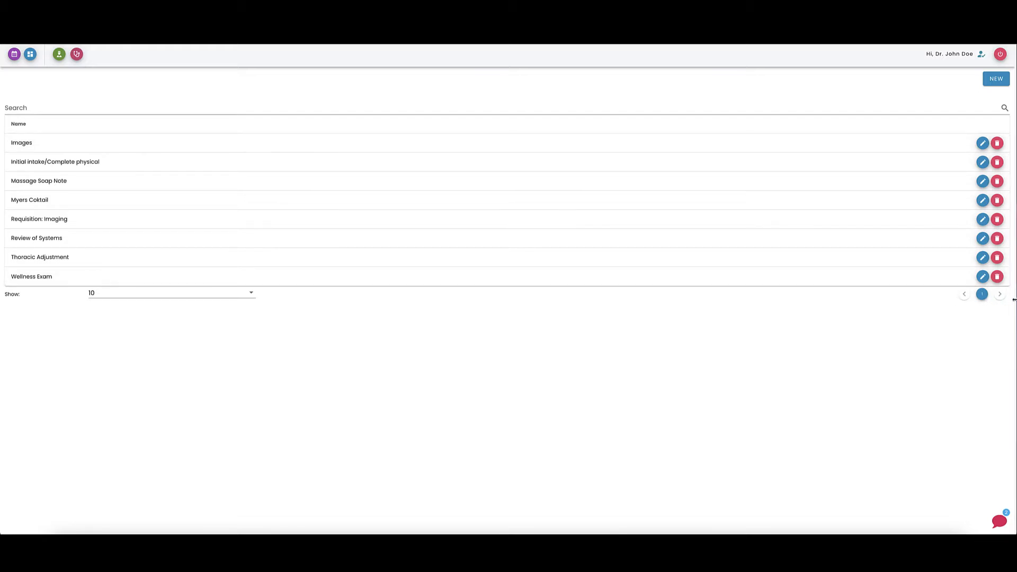
Start a new template and name it SOAP.
left_click(997, 82)
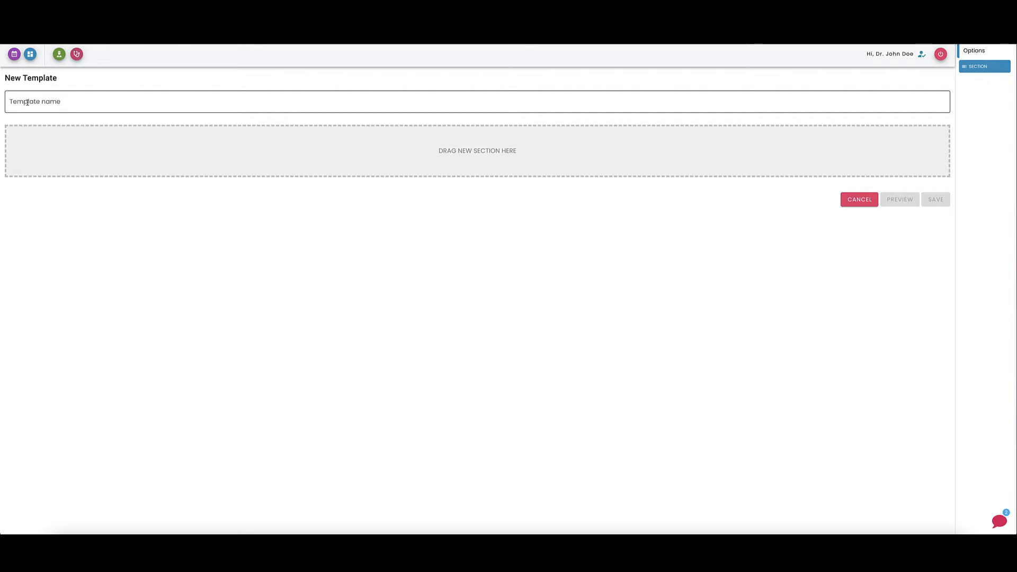
left_click(64, 102)
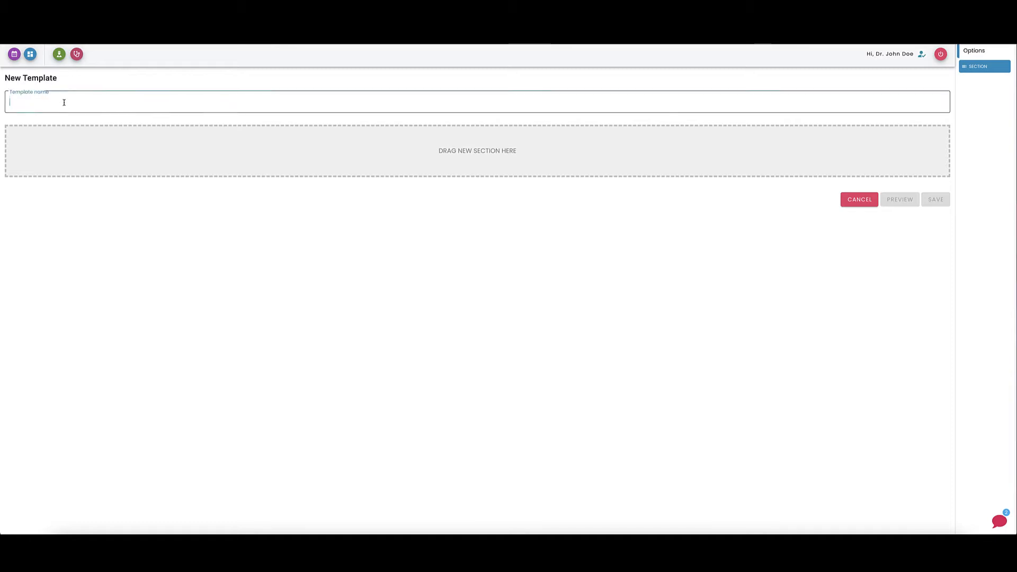
type("S")
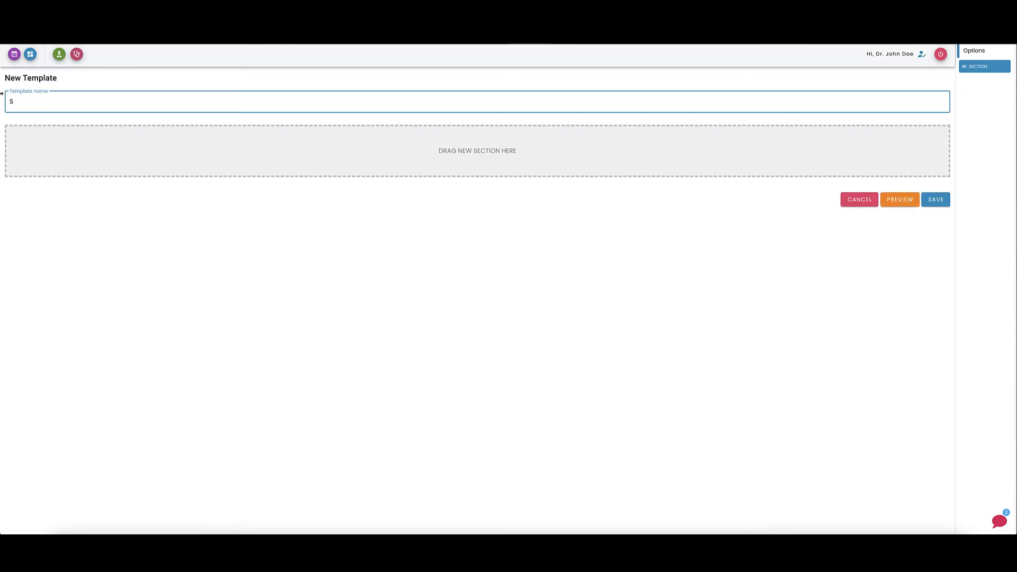
type("OAP")
left_click(117, 121)
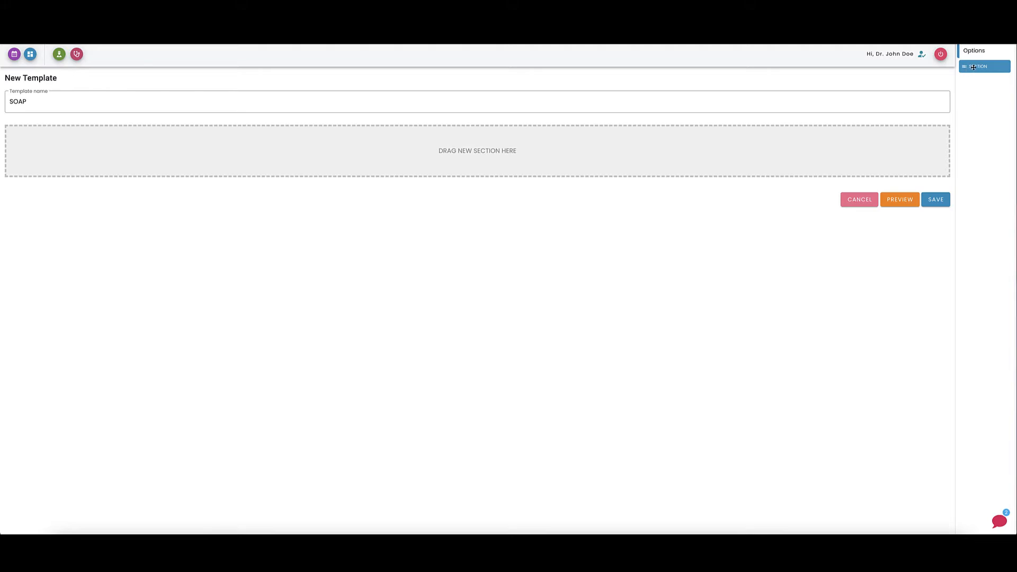
Add three sections to the SOAP template.
left_click_drag(974, 67, 878, 156)
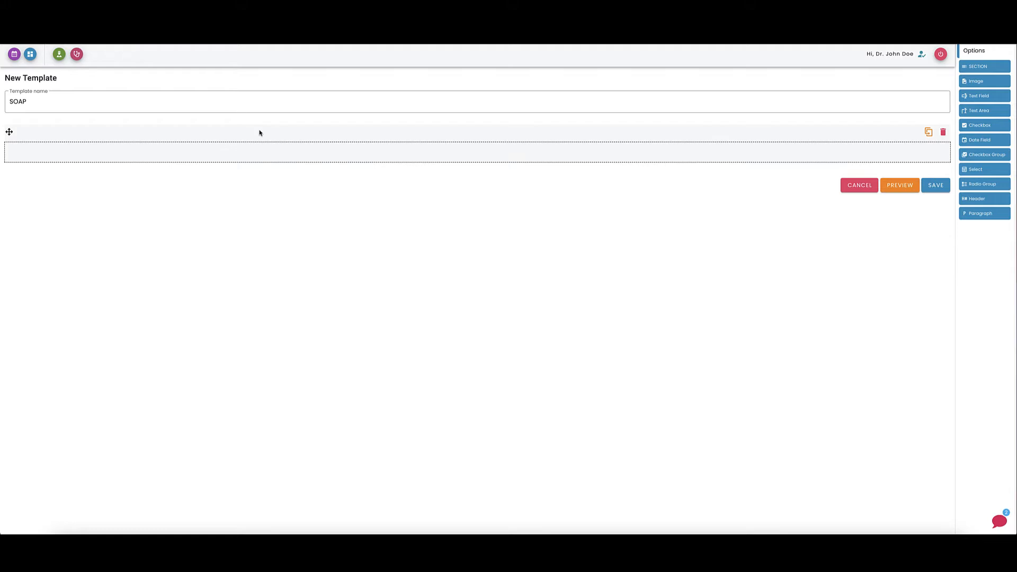
left_click_drag(969, 66, 840, 169)
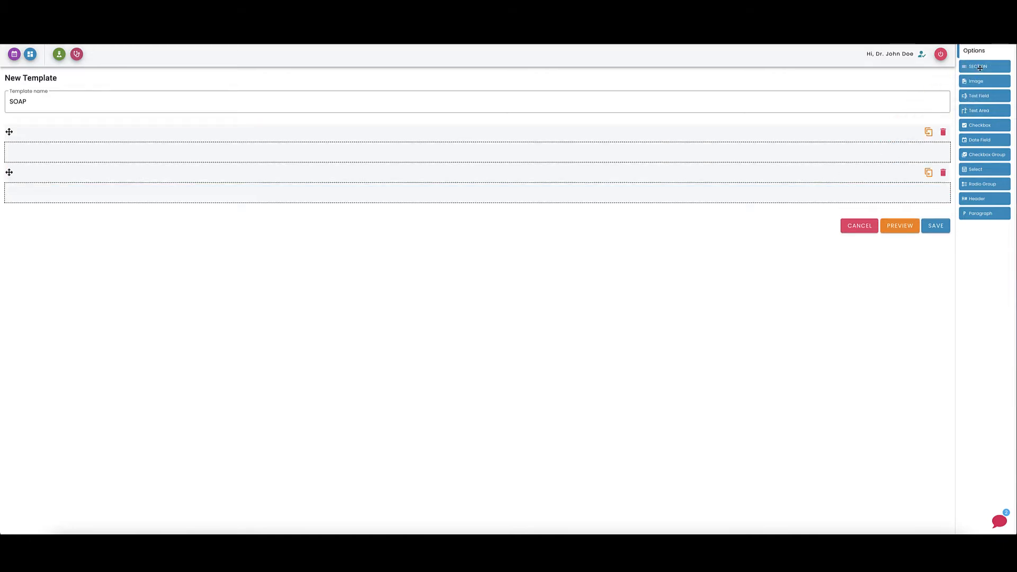
left_click_drag(979, 66, 827, 218)
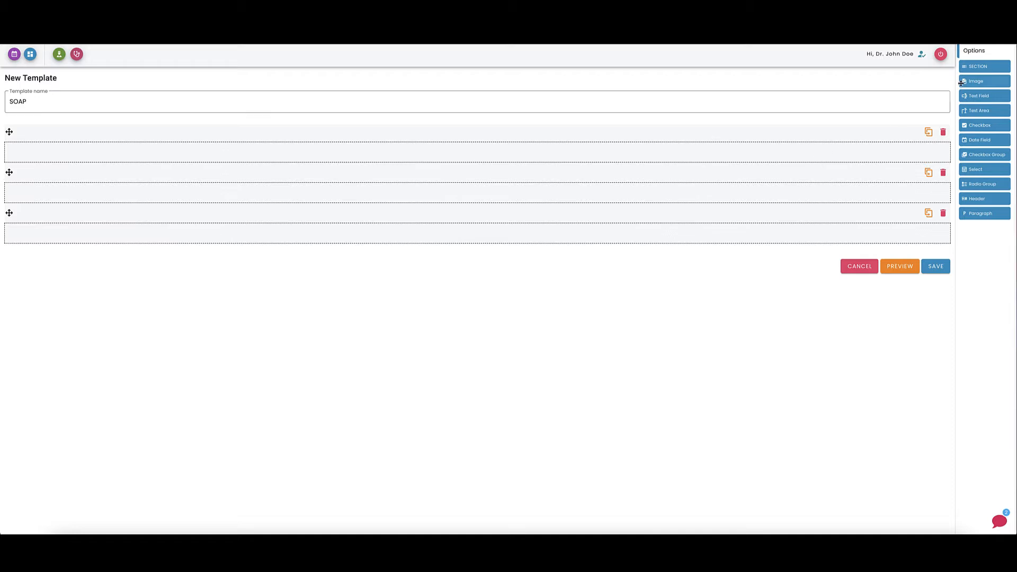
Add Image, Text Field, Text Area, Checkbox, Date Field and Checkbox Group elements to the first section.
left_click_drag(969, 81, 819, 161)
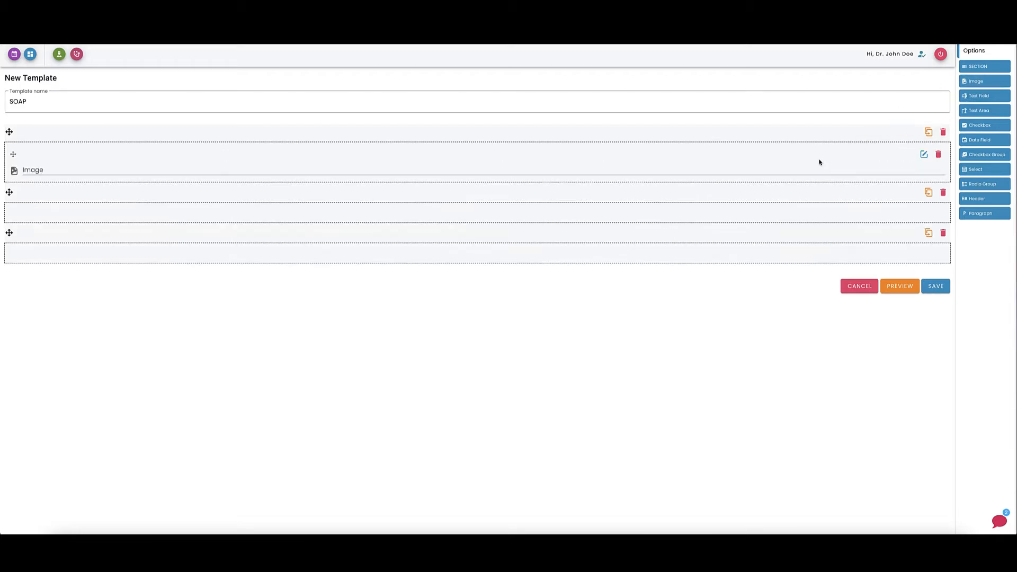
left_click_drag(969, 96, 692, 173)
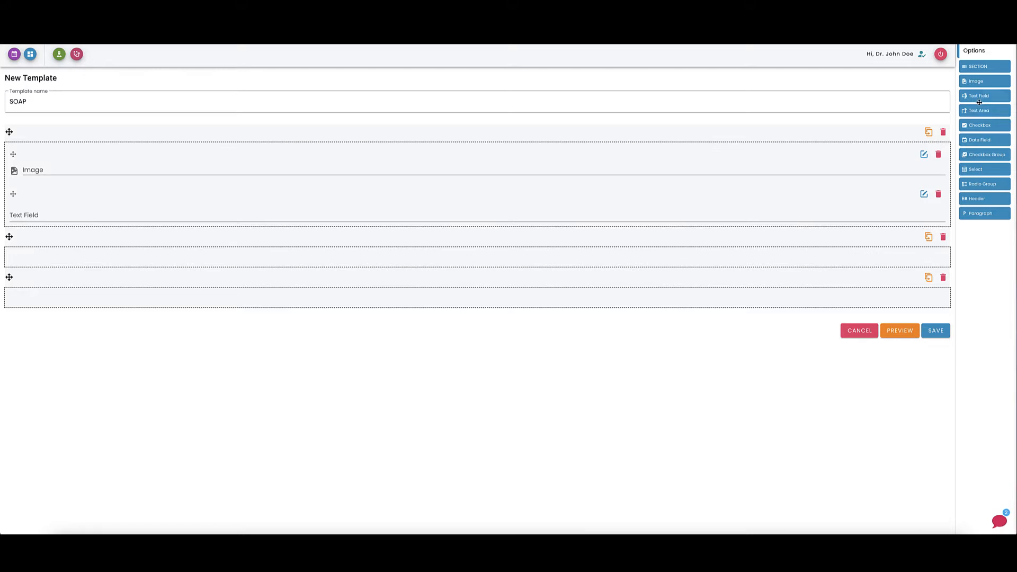
left_click_drag(976, 114, 679, 229)
left_click_drag(975, 122, 769, 286)
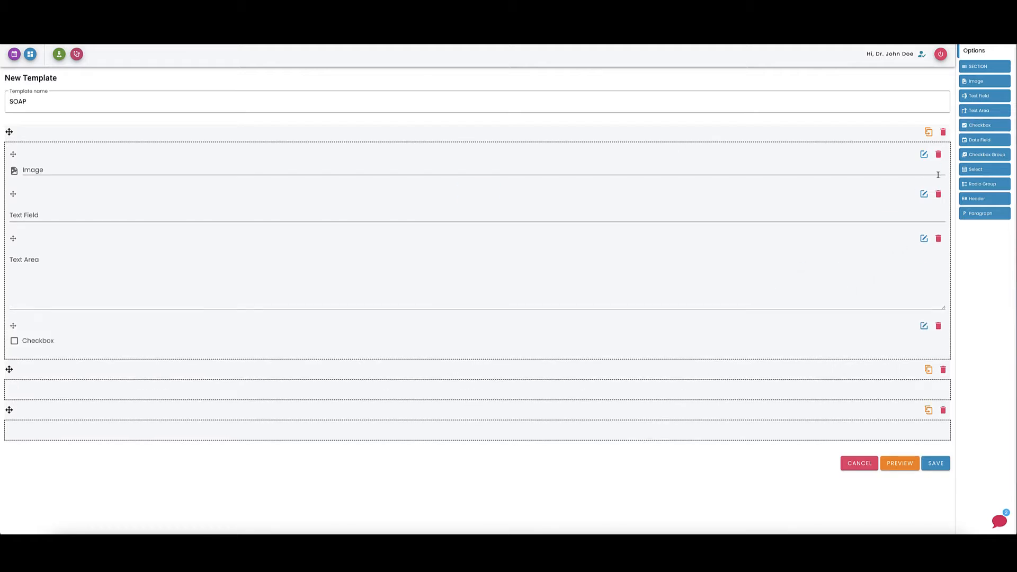
left_click_drag(980, 140, 566, 365)
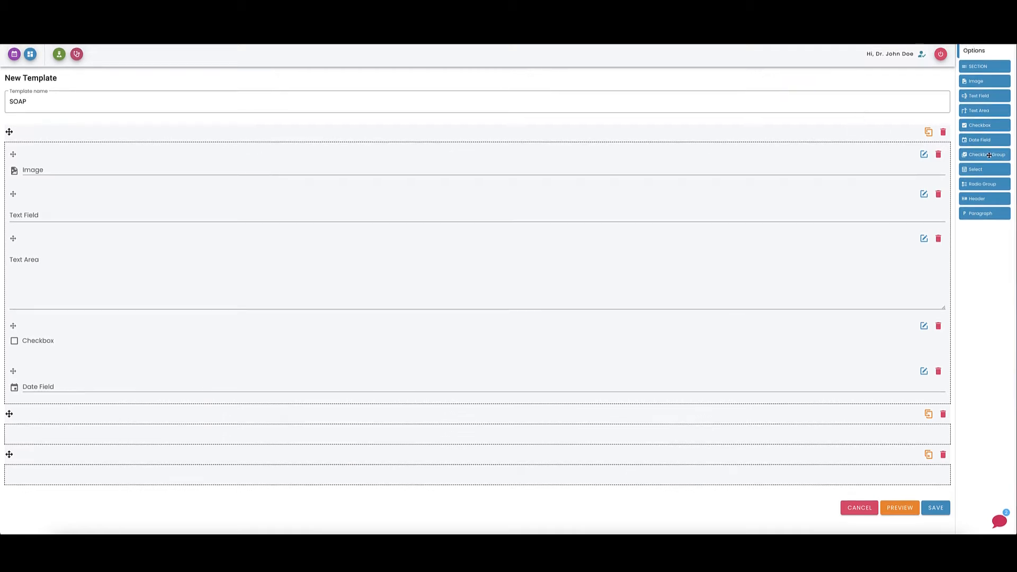
left_click_drag(989, 155, 581, 380)
Add Select, Radio Group, Header and Paragraph elements to the end of the first section.
scroll(582, 376, "down", 1)
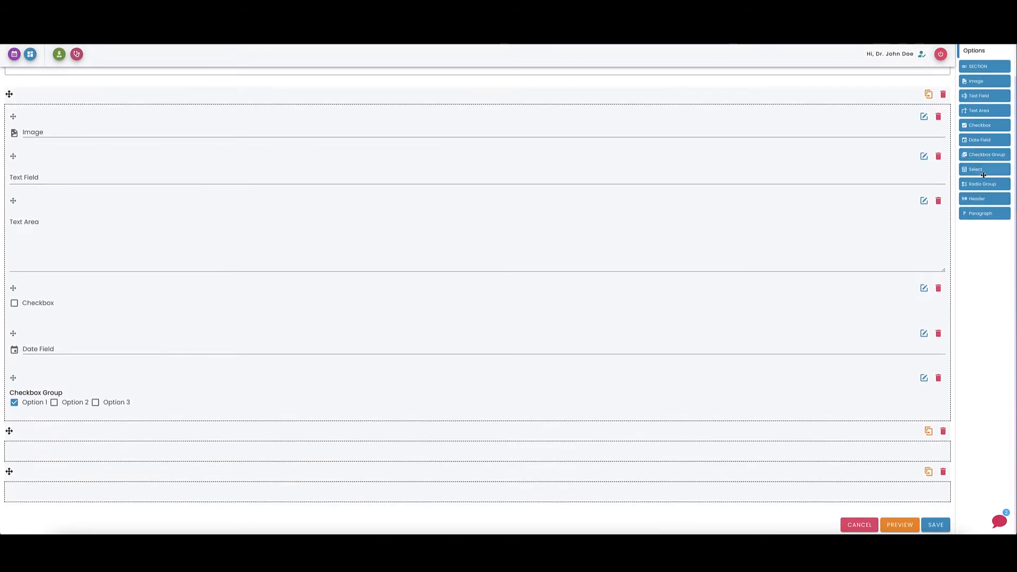
left_click_drag(984, 175, 538, 384)
scroll(539, 384, "down", 1)
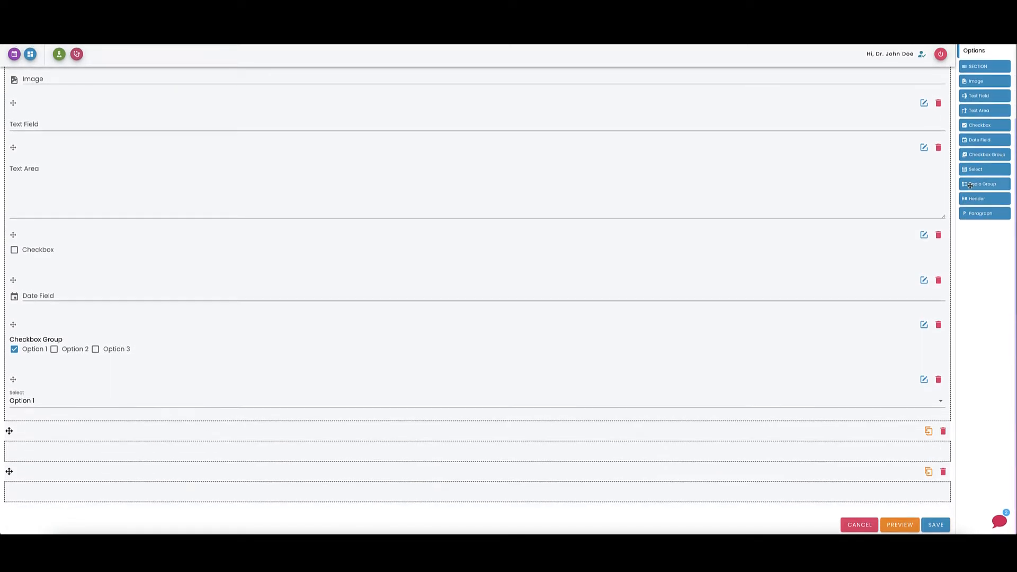
left_click_drag(970, 185, 239, 412)
scroll(366, 386, "down", 1)
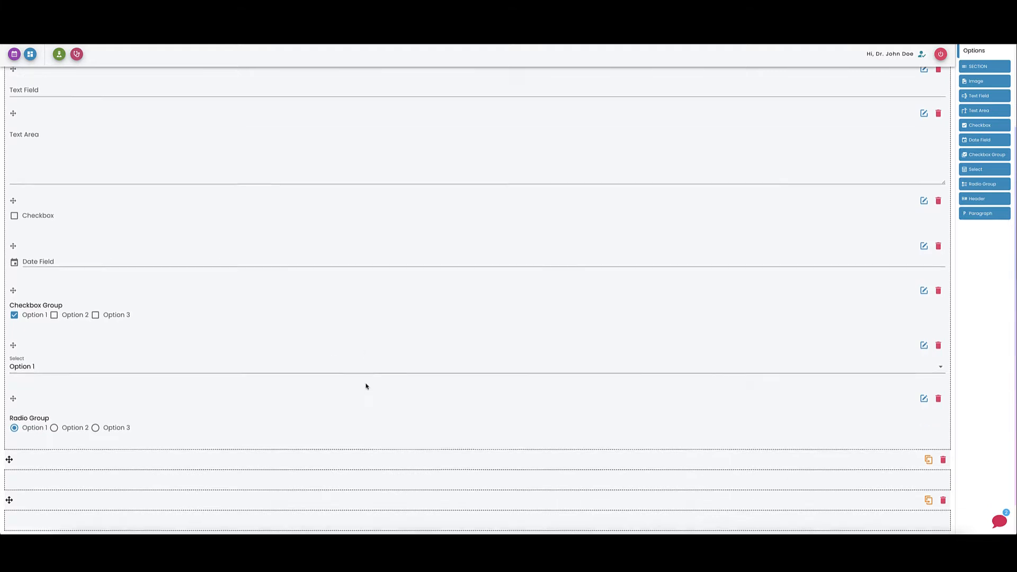
left_click_drag(974, 198, 542, 441)
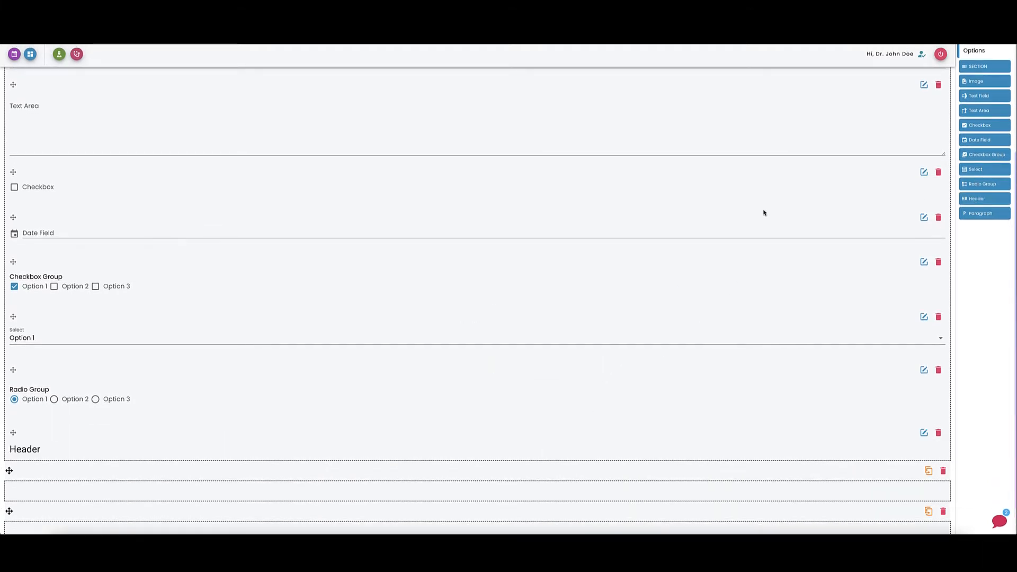
left_click_drag(982, 214, 242, 486)
scroll(374, 355, "down", 1)
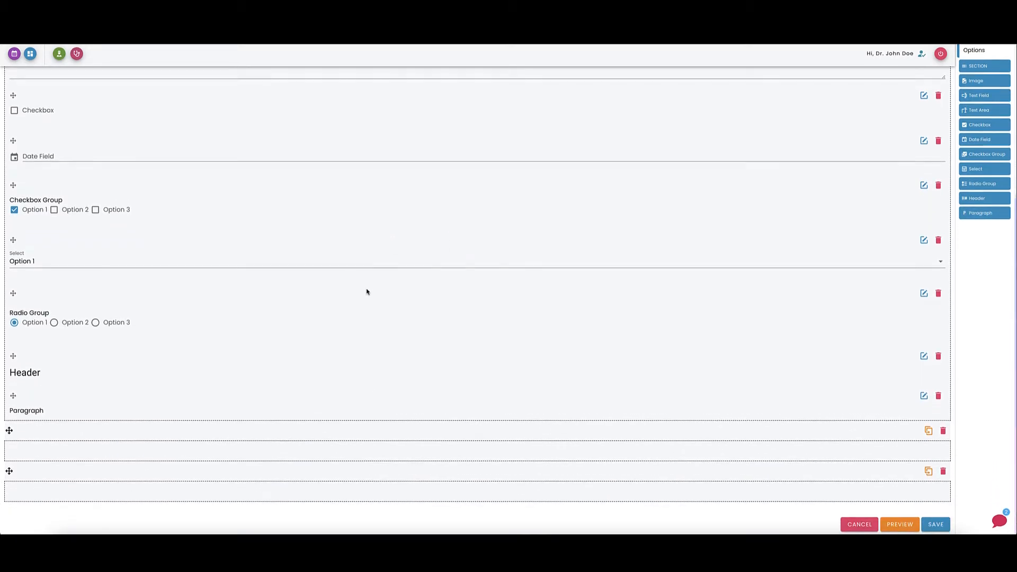
Scroll through the template to review the elements added to the first section.
scroll(367, 291, "up", 5)
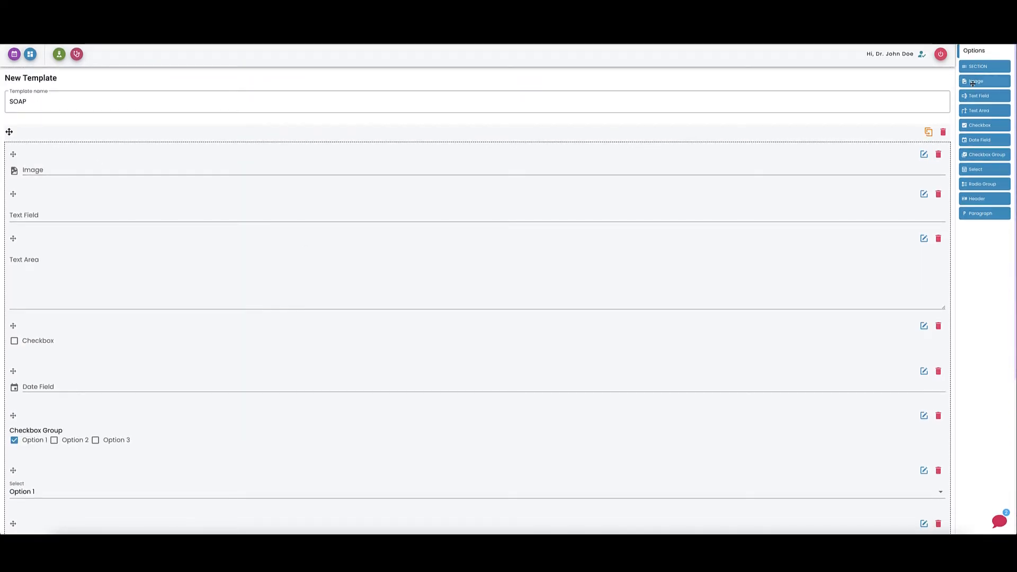
scroll(702, 202, "down", 4)
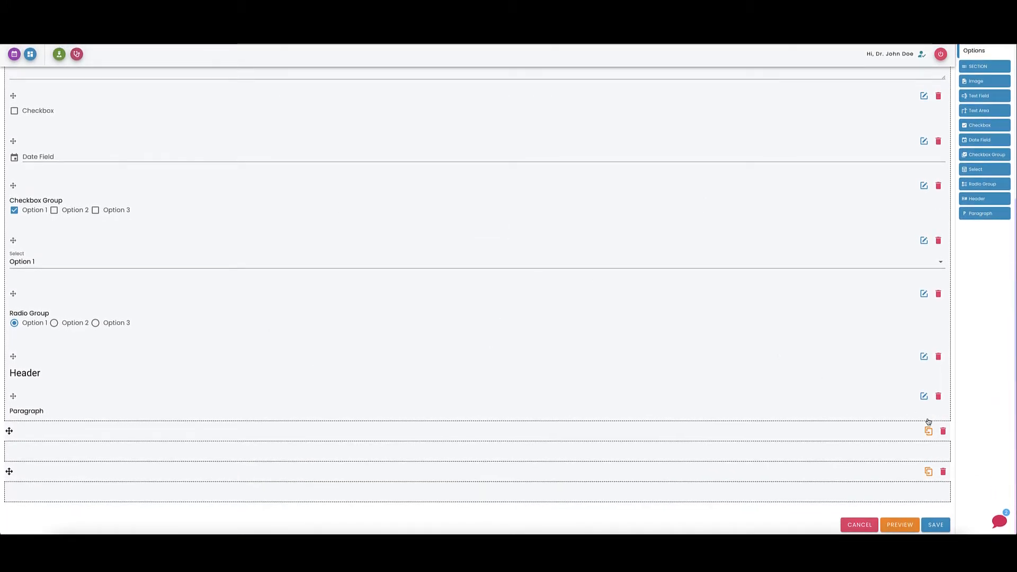
scroll(913, 300, "up", 4)
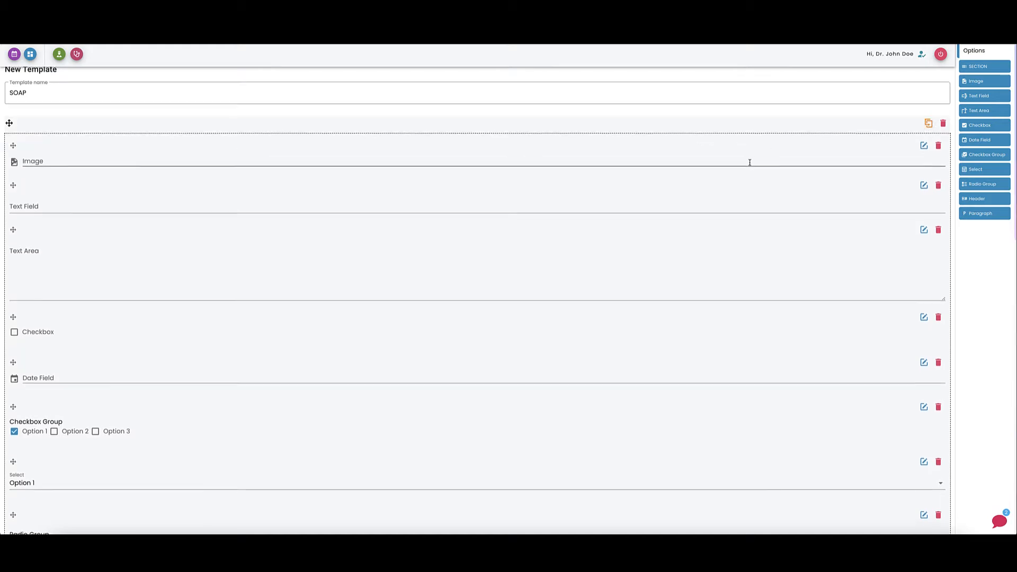
scroll(750, 162, "down", 10)
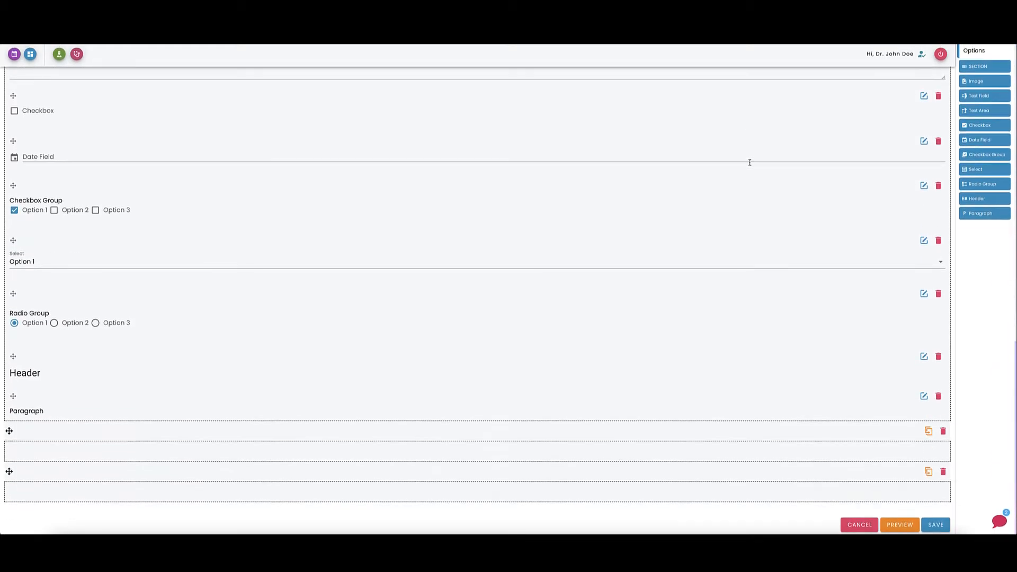
scroll(434, 202, "up", 5)
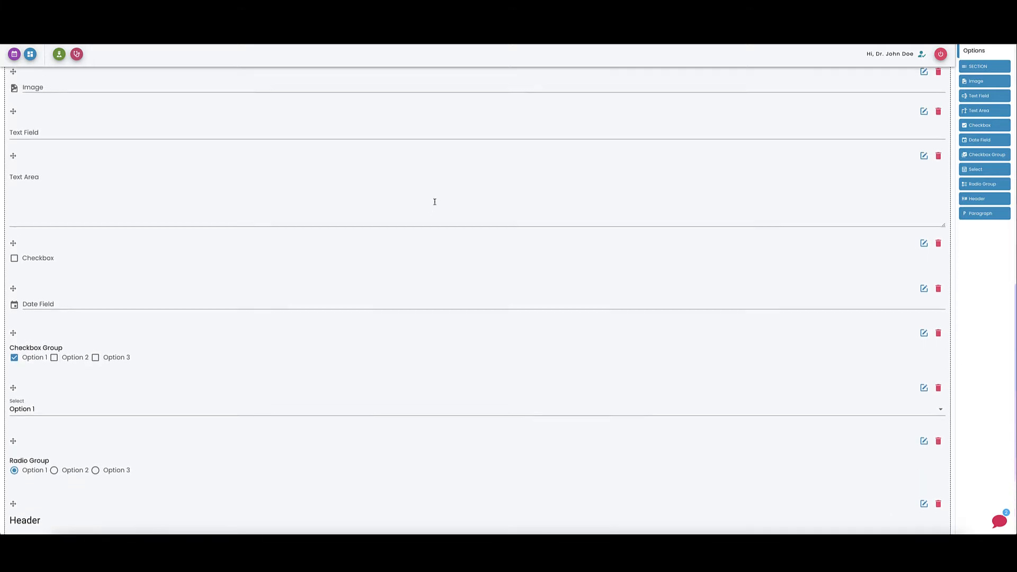
scroll(435, 202, "down", 5)
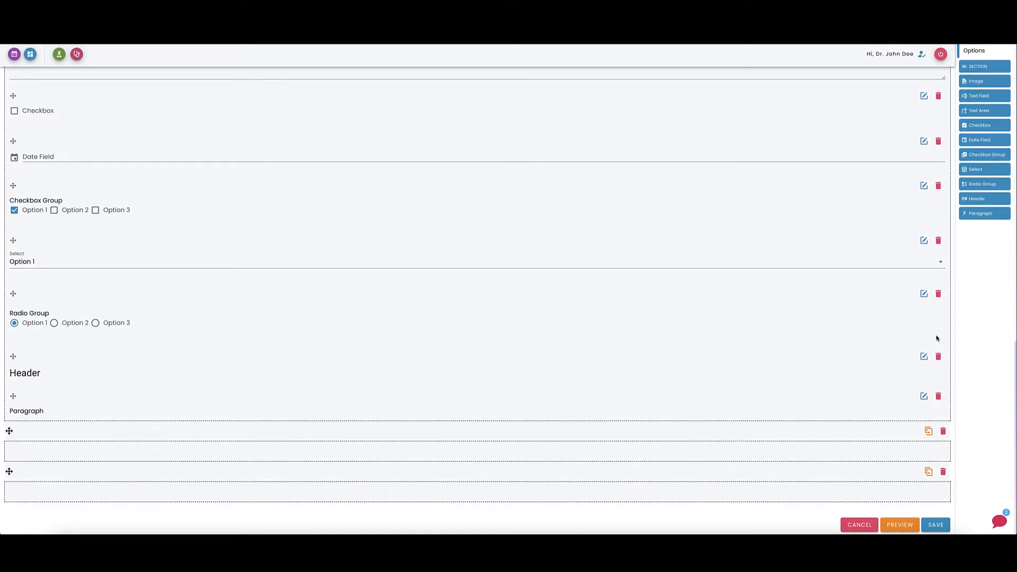
scroll(936, 334, "up", 3)
scroll(919, 330, "up", 3)
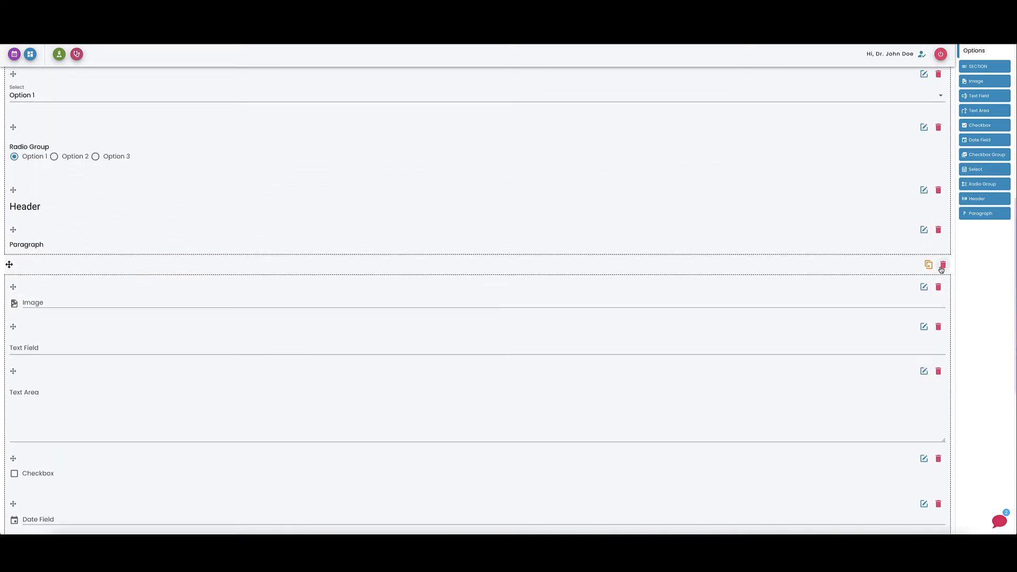
scroll(941, 270, "down", 7)
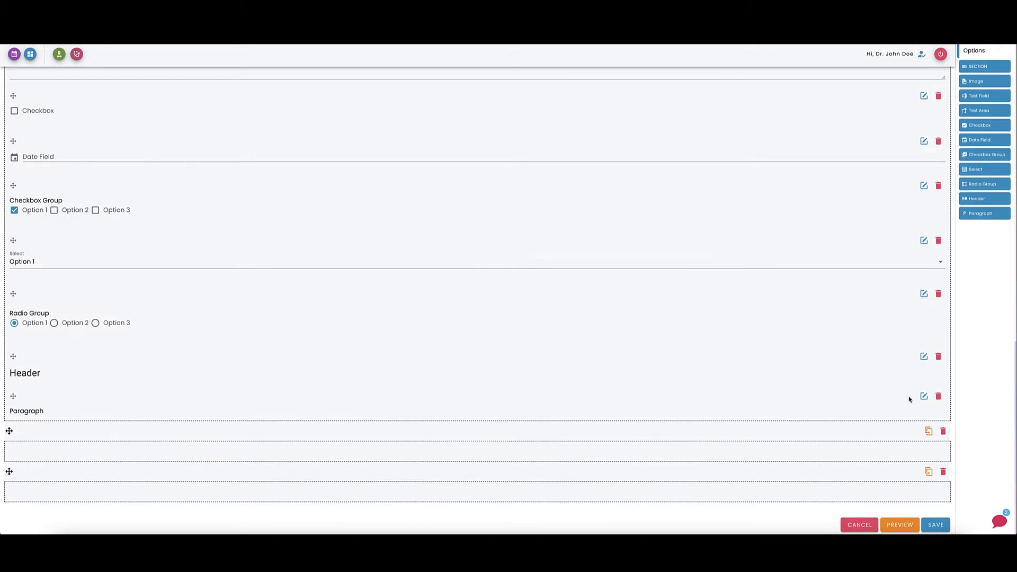
Delete the Paragraph, Header and Radio Group elements from the first section.
left_click(938, 398)
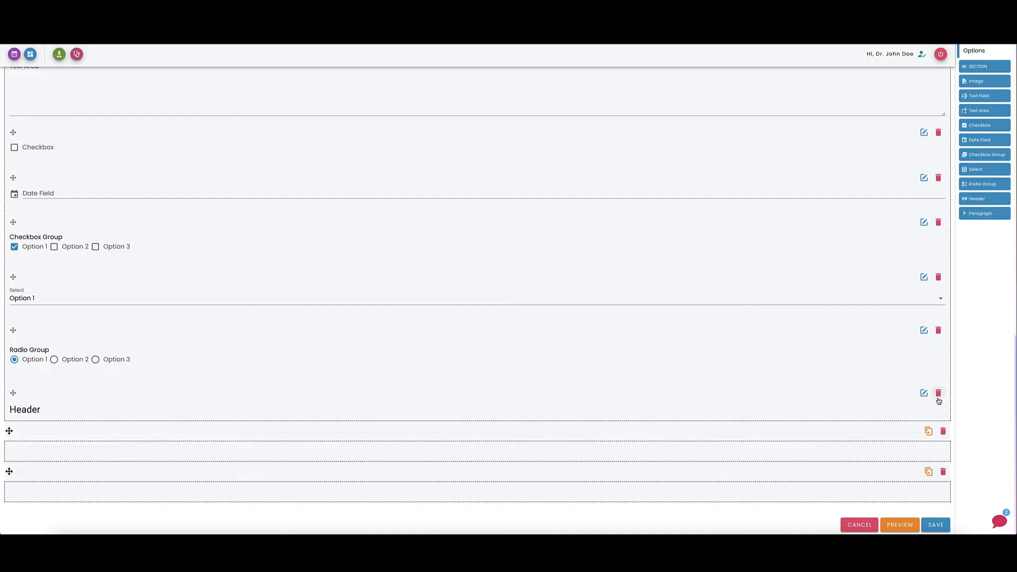
left_click(939, 398)
left_click(939, 370)
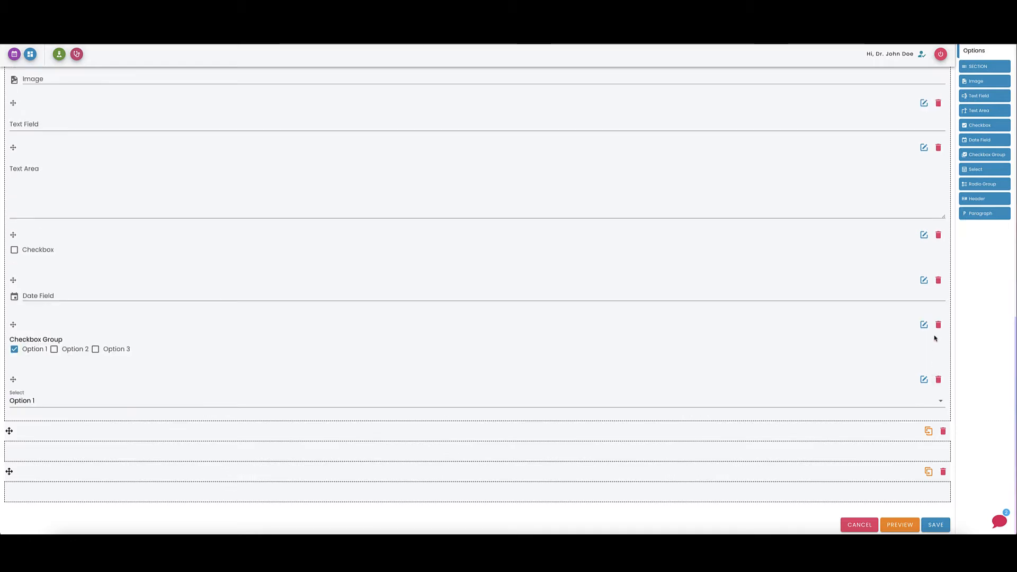
left_click(936, 329)
scroll(923, 356, "up", 8)
scroll(922, 356, "down", 3)
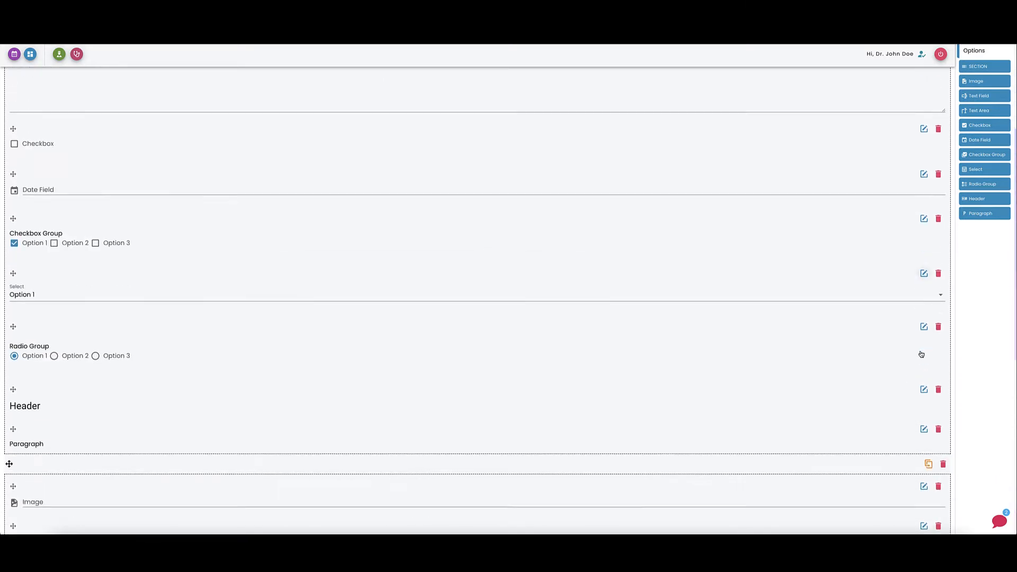
Delete the two empty sections below the first section.
left_click(943, 403)
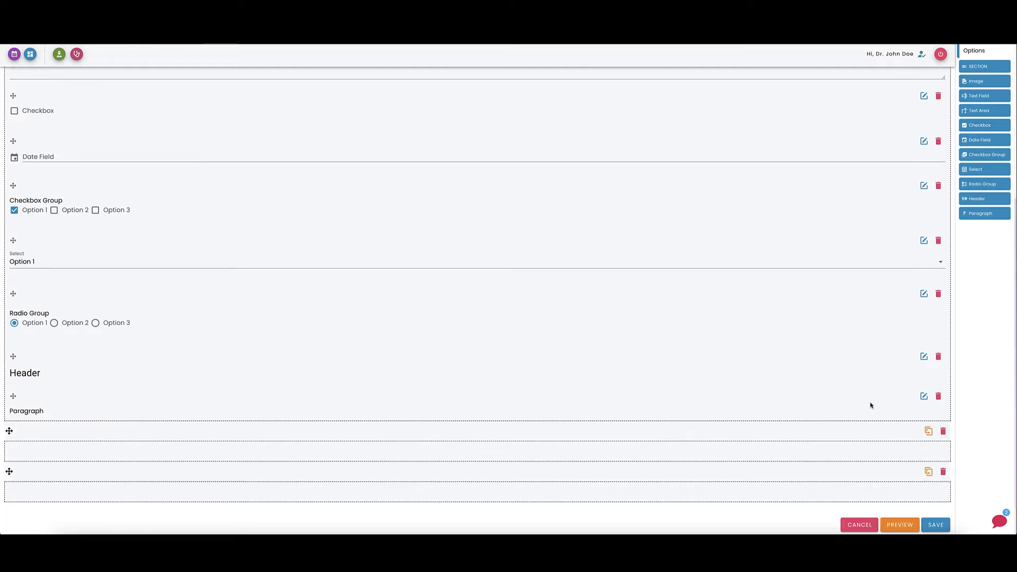
left_click(943, 432)
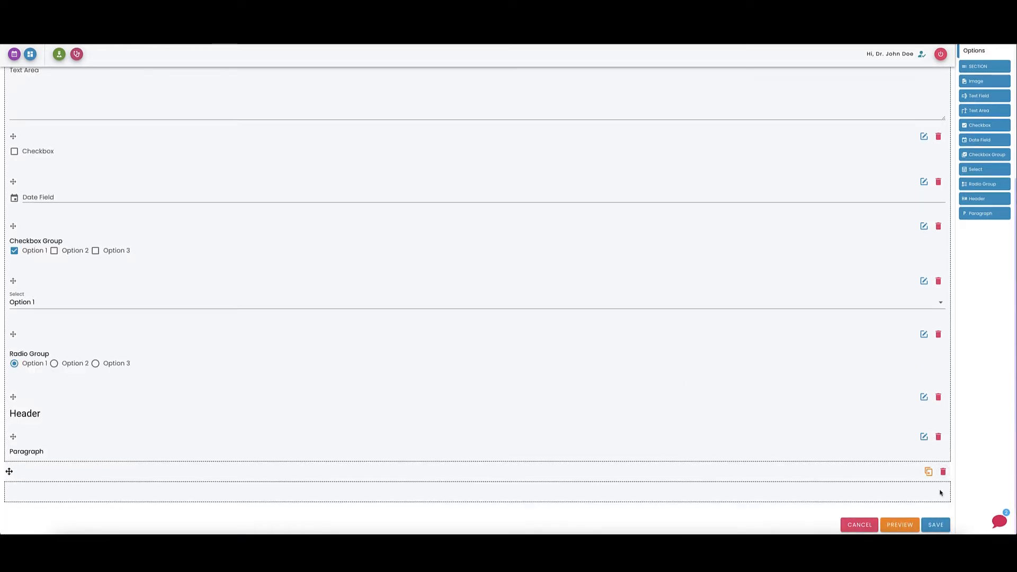
left_click(942, 472)
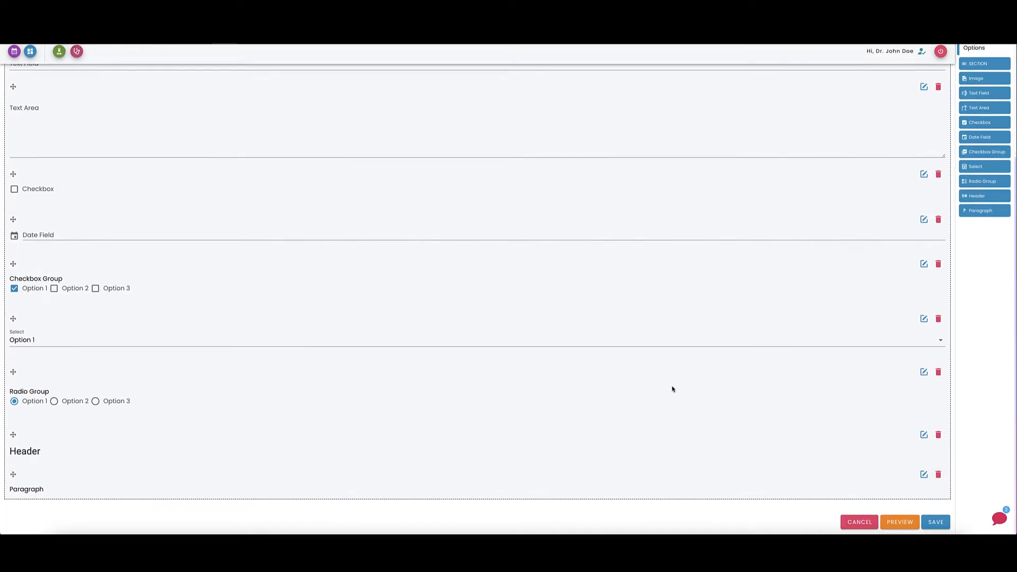
scroll(672, 388, "up", 3)
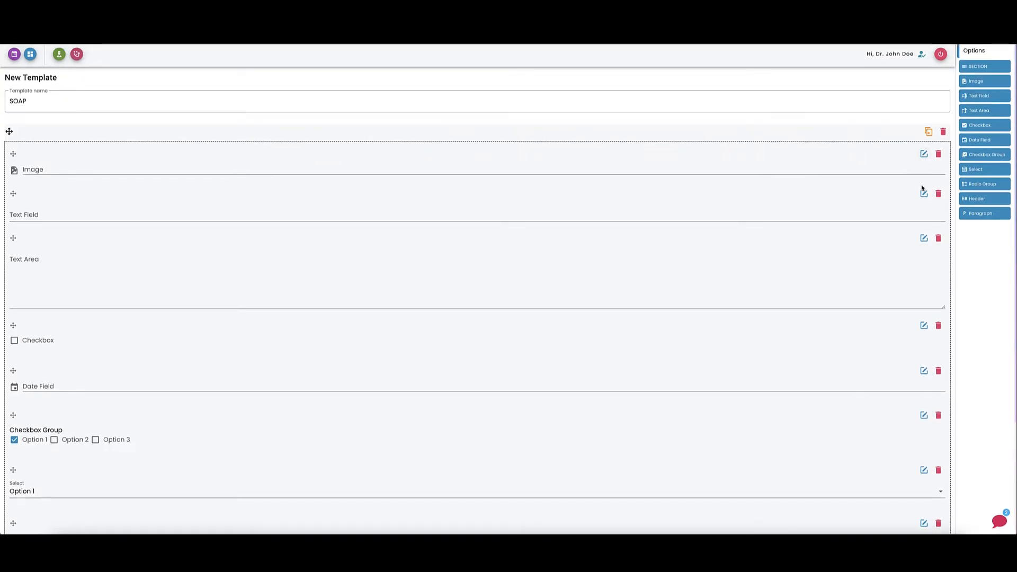
Open the first Image element's options dialog and close it without changes.
scroll(924, 193, "down", 3)
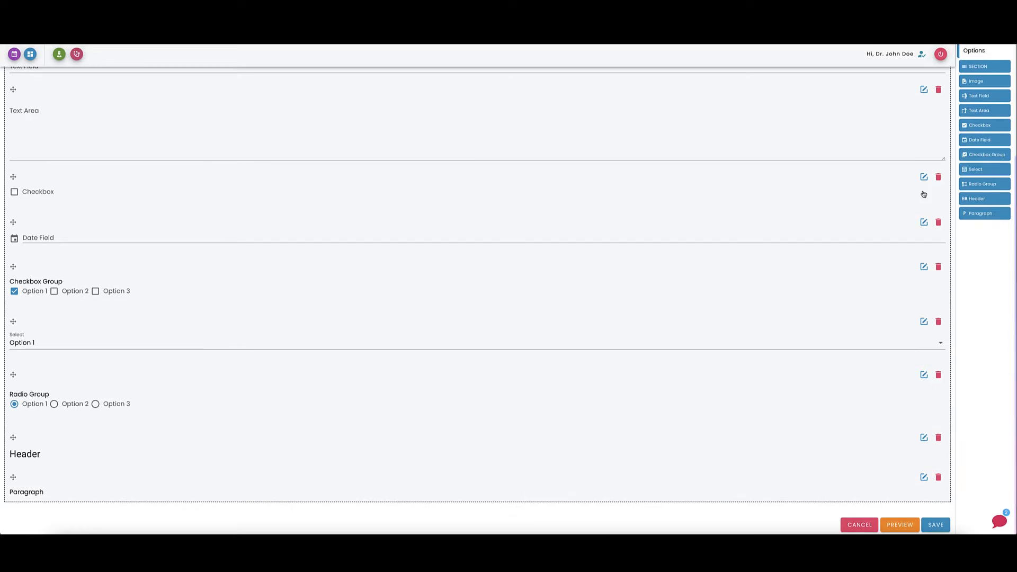
scroll(924, 194, "up", 3)
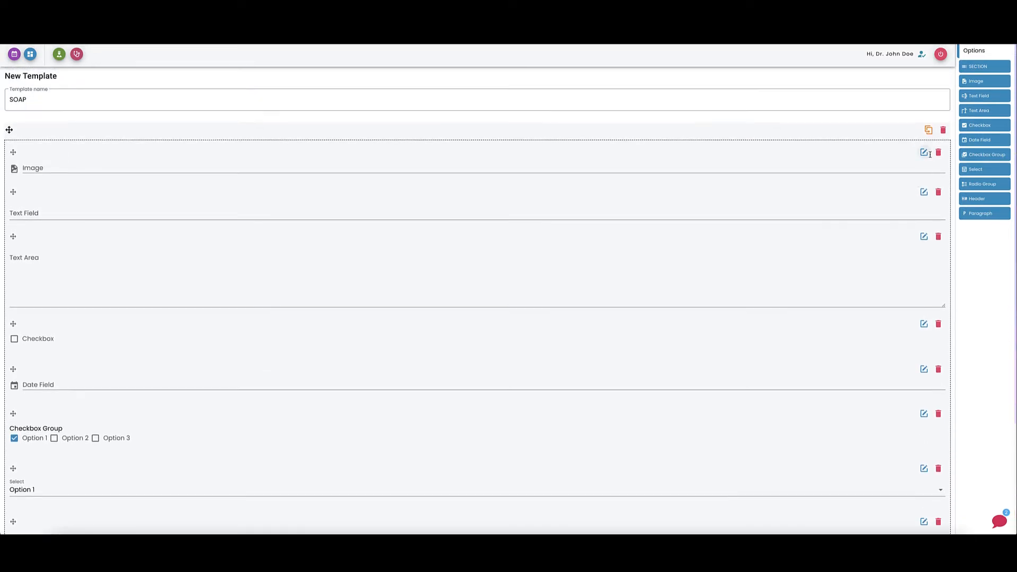
scroll(920, 191, "down", 3)
scroll(908, 186, "up", 3)
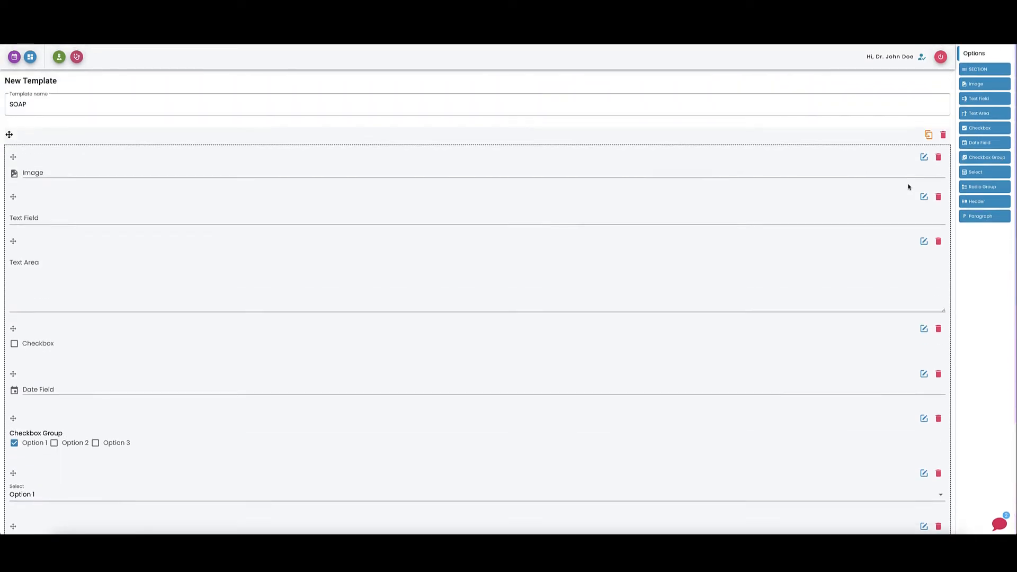
left_click(924, 156)
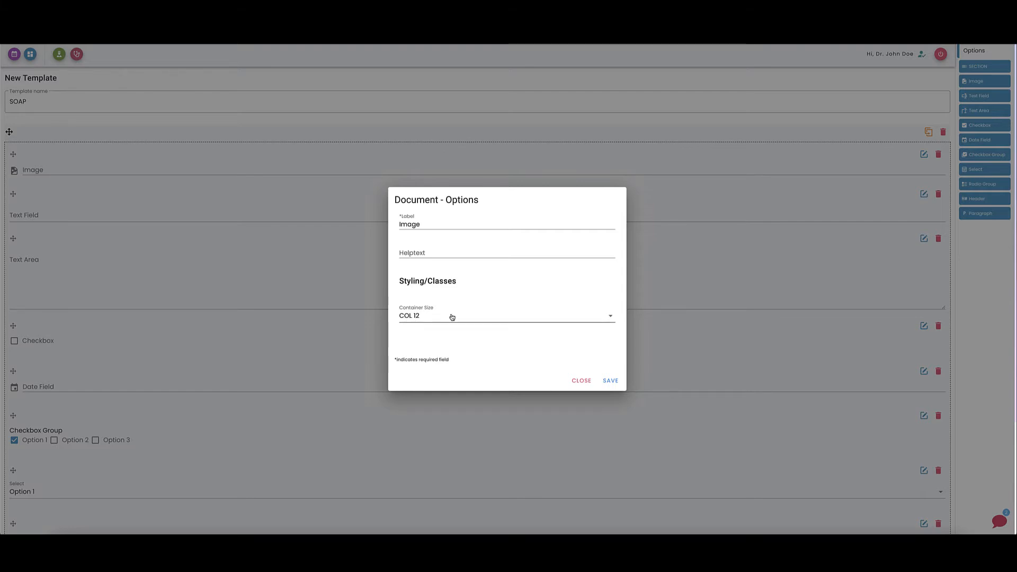
left_click(580, 381)
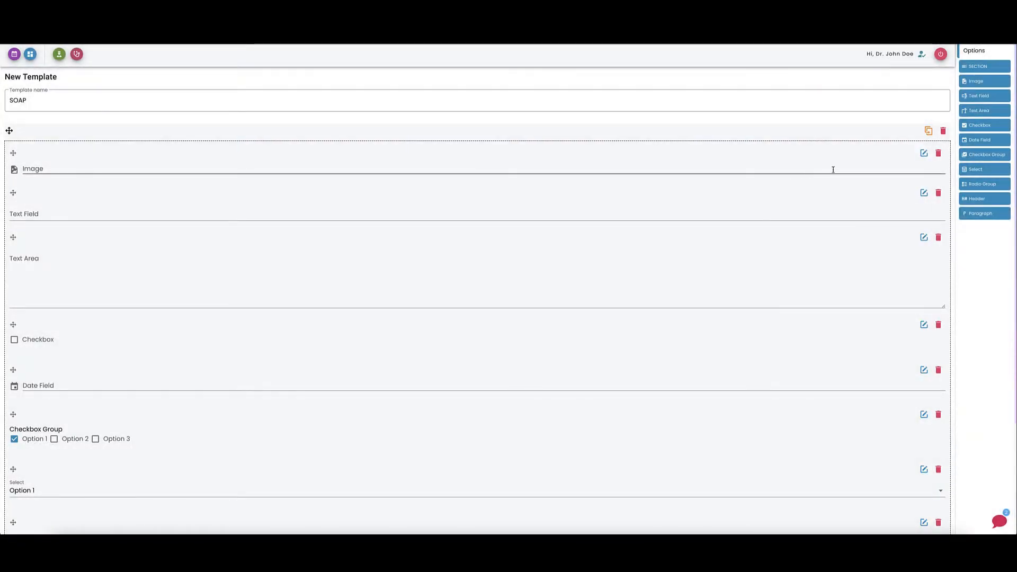
Set the Image element's container size to COL 4.
left_click(924, 154)
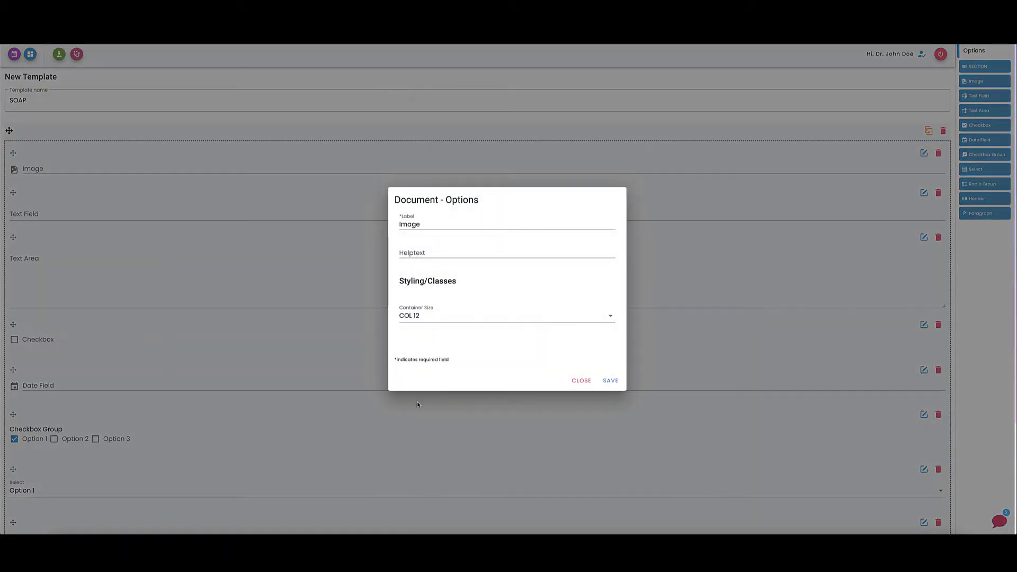
left_click(430, 320)
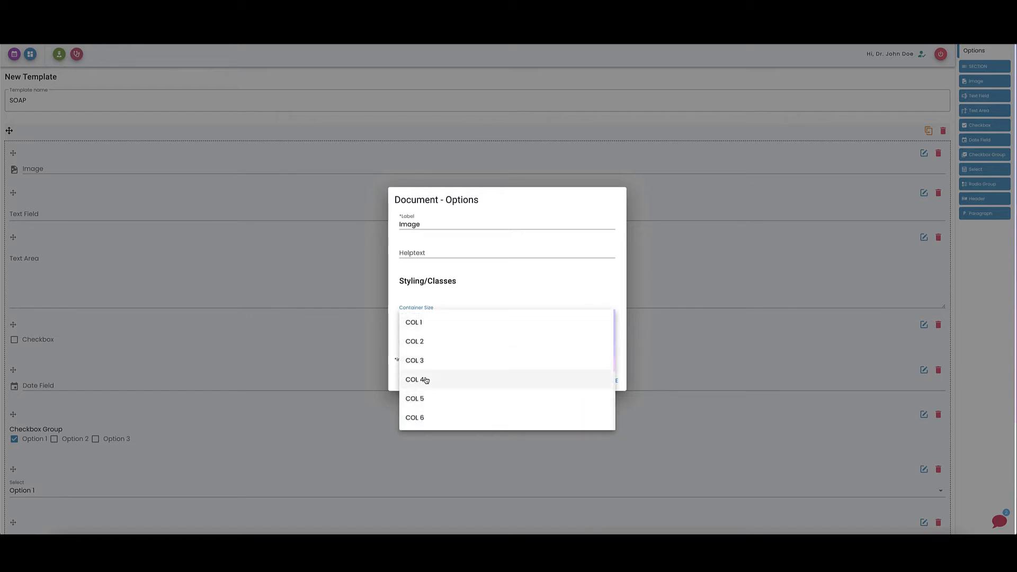
scroll(417, 378, "down", 3)
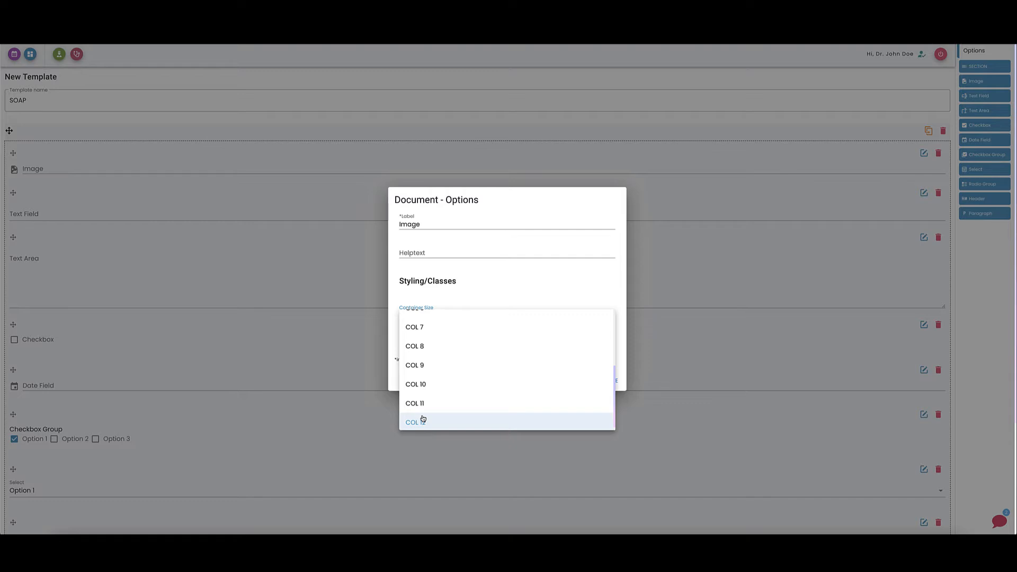
scroll(424, 419, "up", 3)
scroll(425, 421, "down", 1)
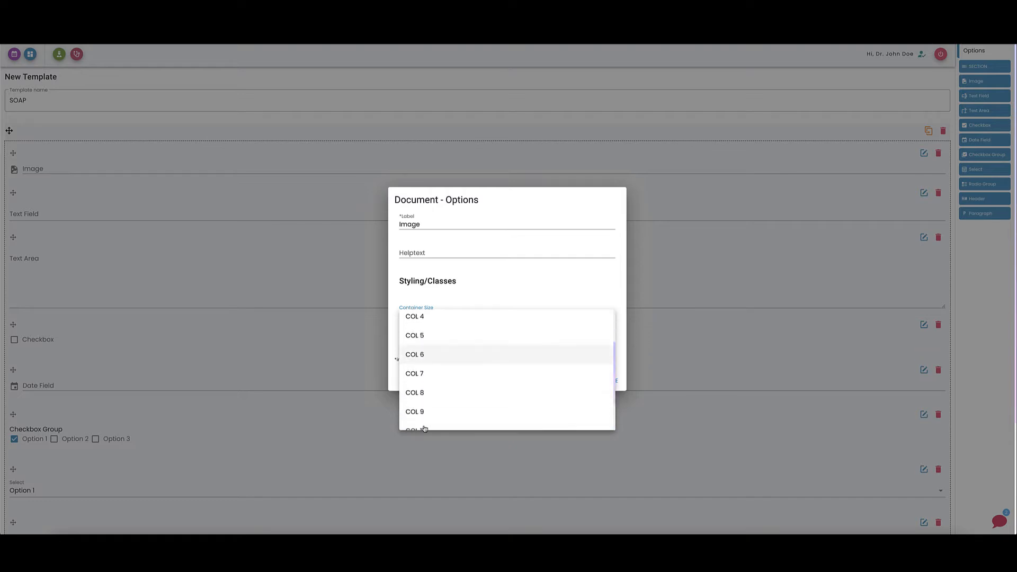
scroll(426, 423, "up", 1)
left_click(421, 383)
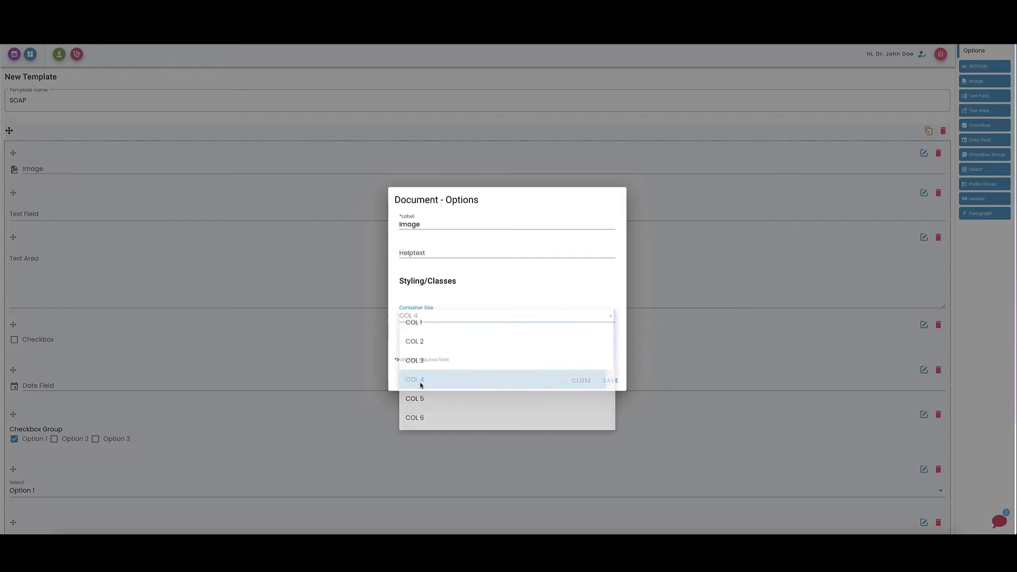
left_click(611, 381)
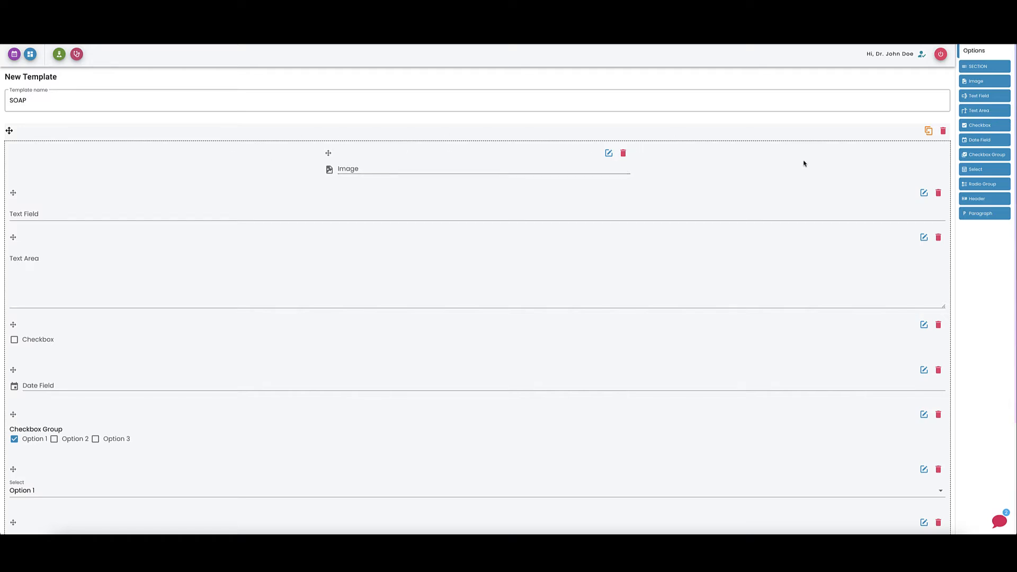
Add a second Image element to the section and set its container size to COL 4.
left_click_drag(982, 84, 615, 163)
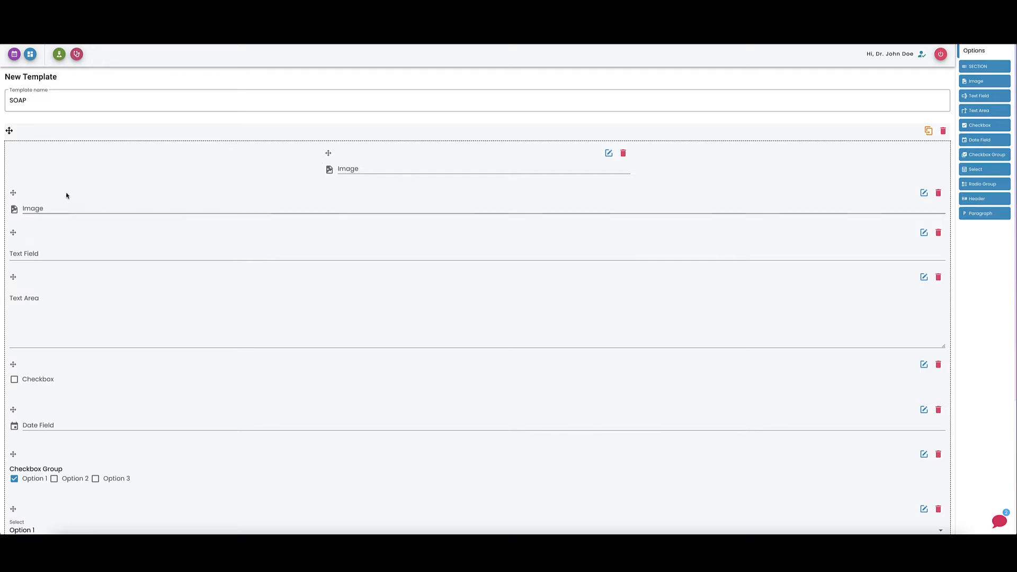
left_click(924, 193)
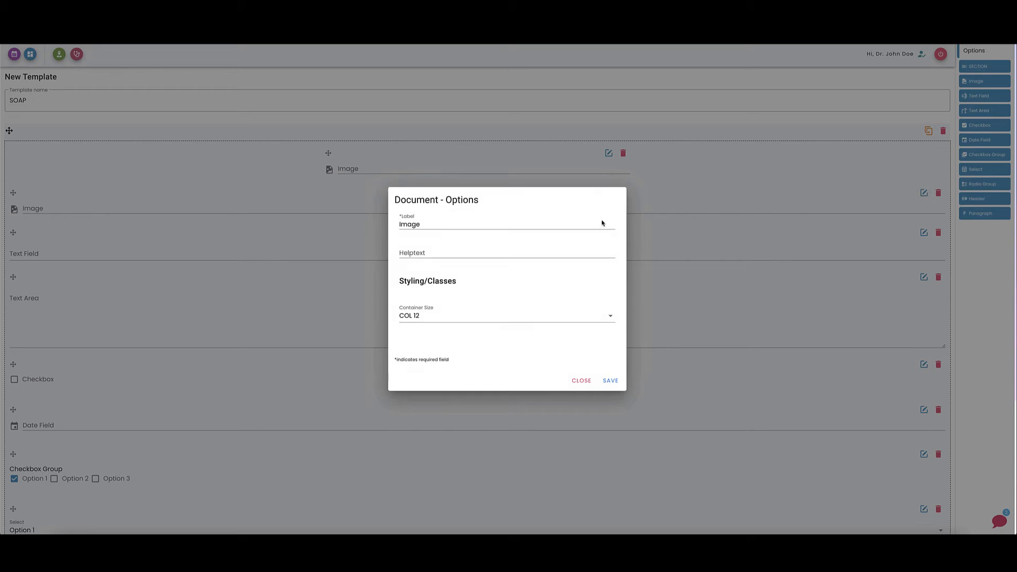
left_click(408, 320)
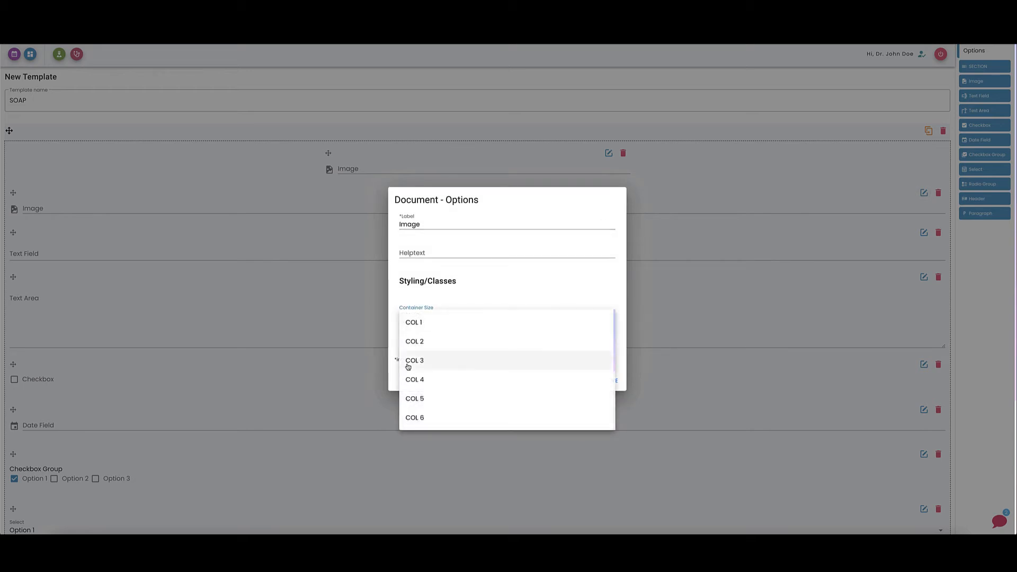
left_click(419, 380)
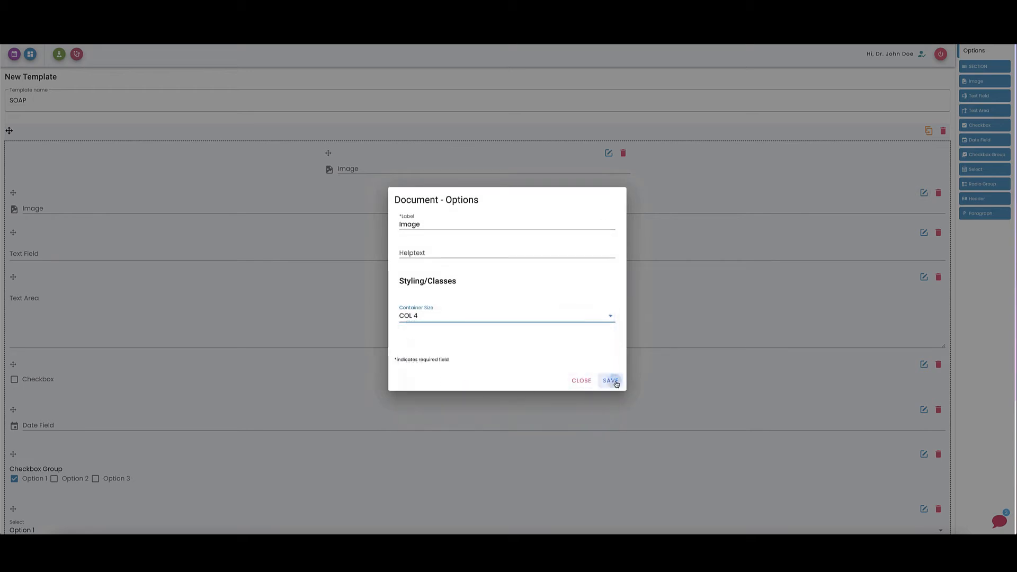
left_click(609, 381)
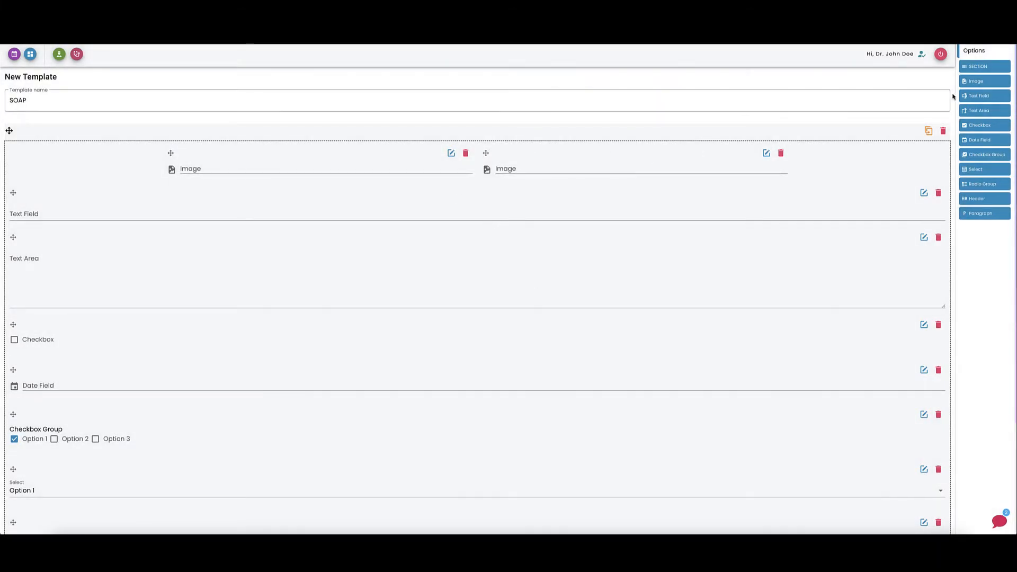
Add a third Image element and set its container size to COL 4 so three images share one row.
left_click_drag(975, 81, 806, 157)
left_click(924, 193)
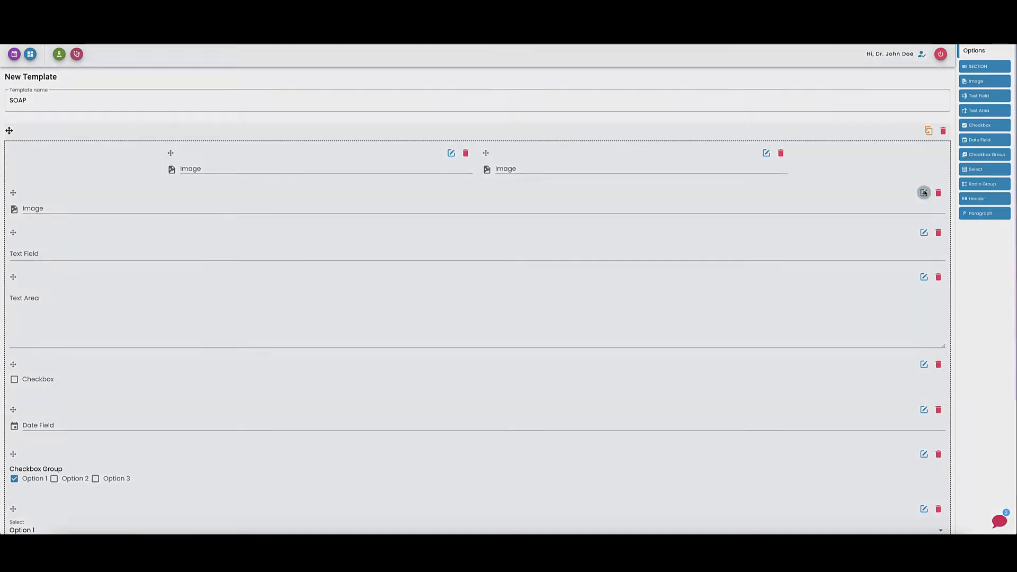
left_click(415, 318)
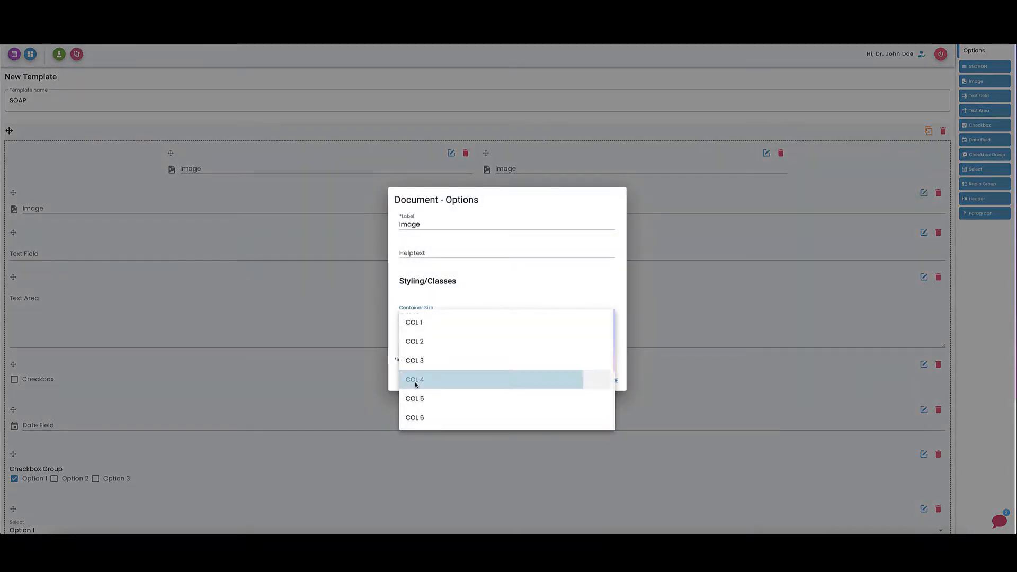
left_click(415, 380)
left_click(613, 381)
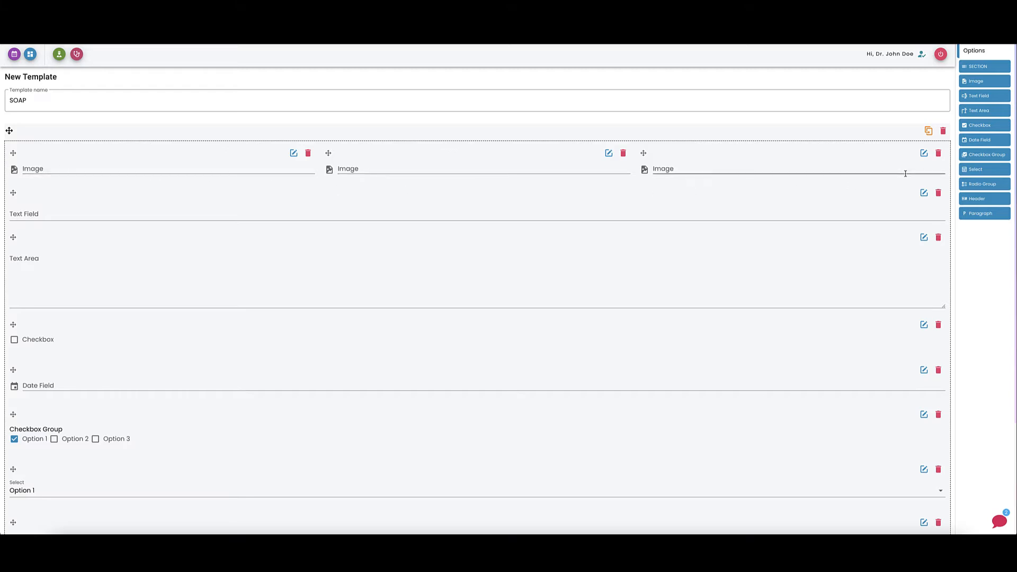
scroll(766, 162, "up", 1)
scroll(818, 175, "down", 1)
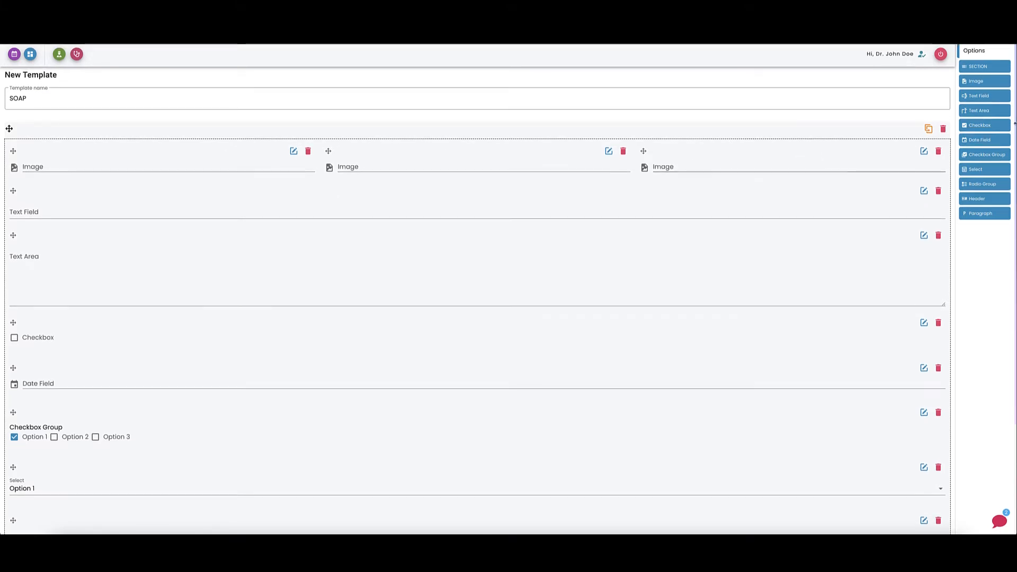
scroll(854, 224, "down", 3)
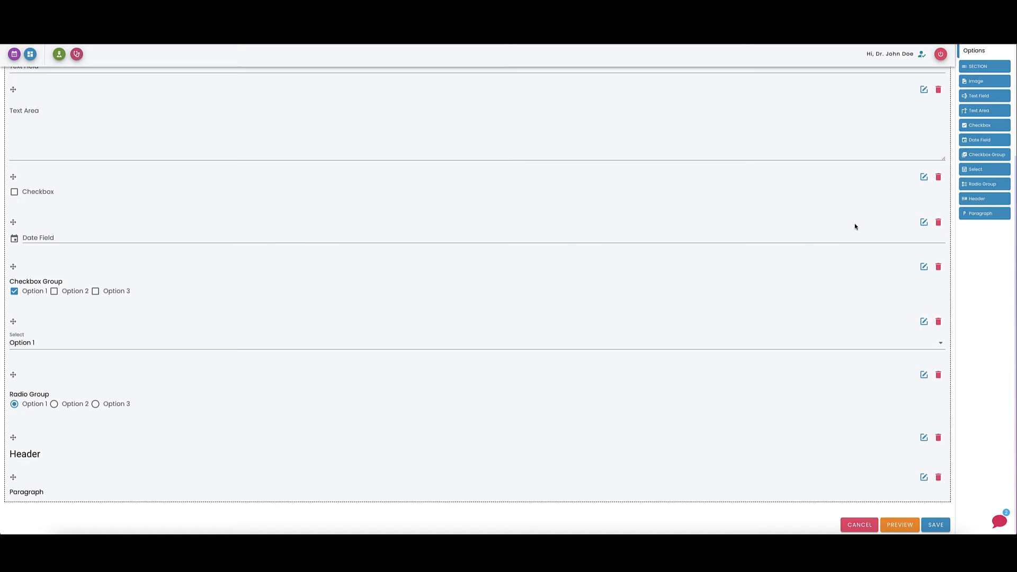
left_click(923, 177)
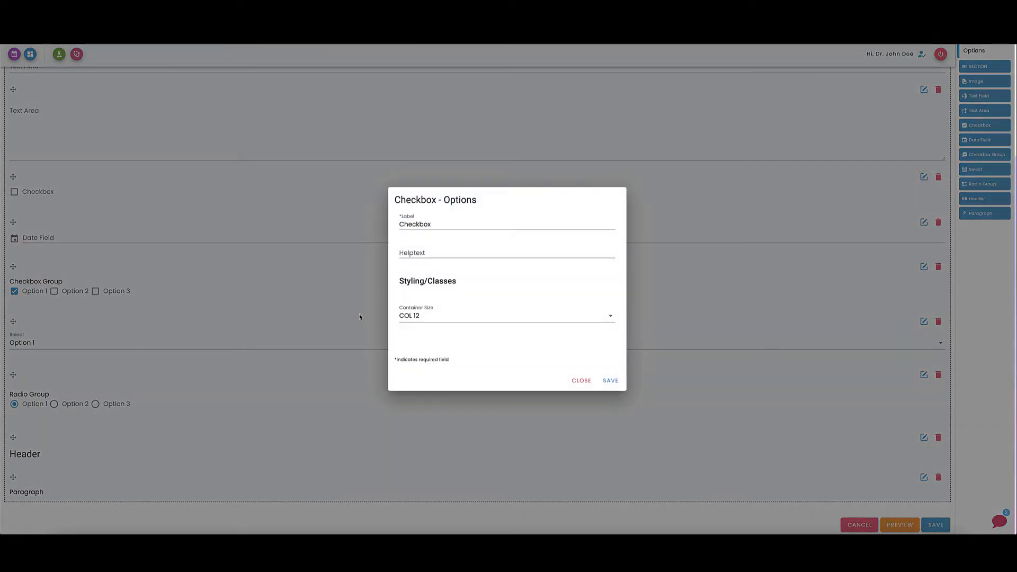
left_click(403, 320)
key("Escape")
left_click(582, 380)
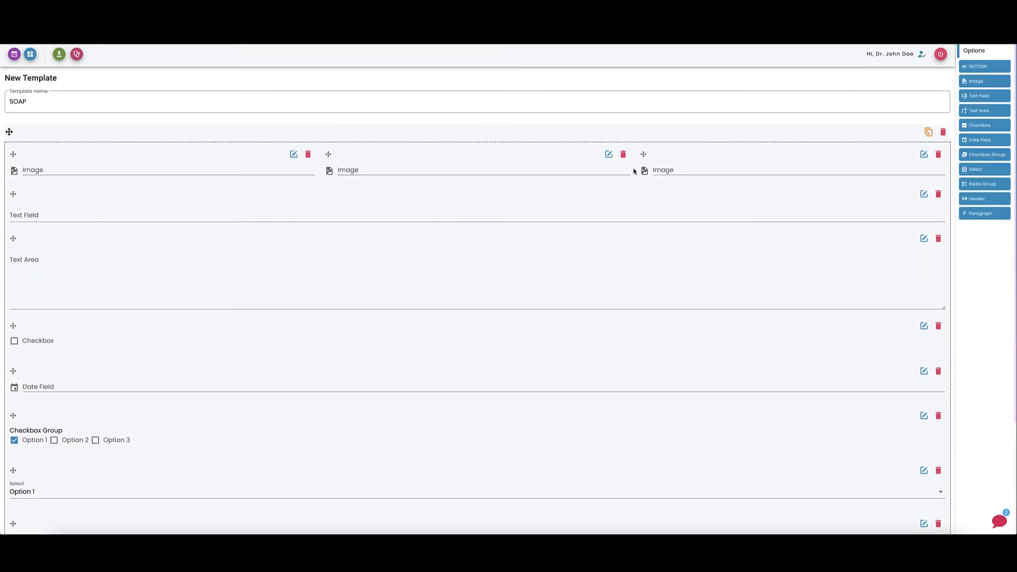
Open the first Image element's image file picker and cancel it.
left_click(35, 164)
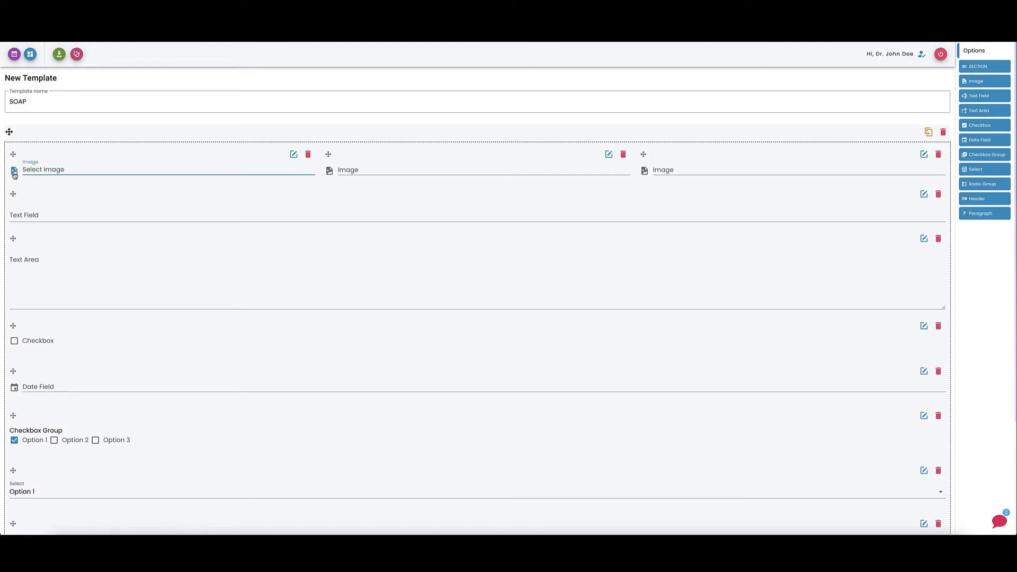
left_click(14, 175)
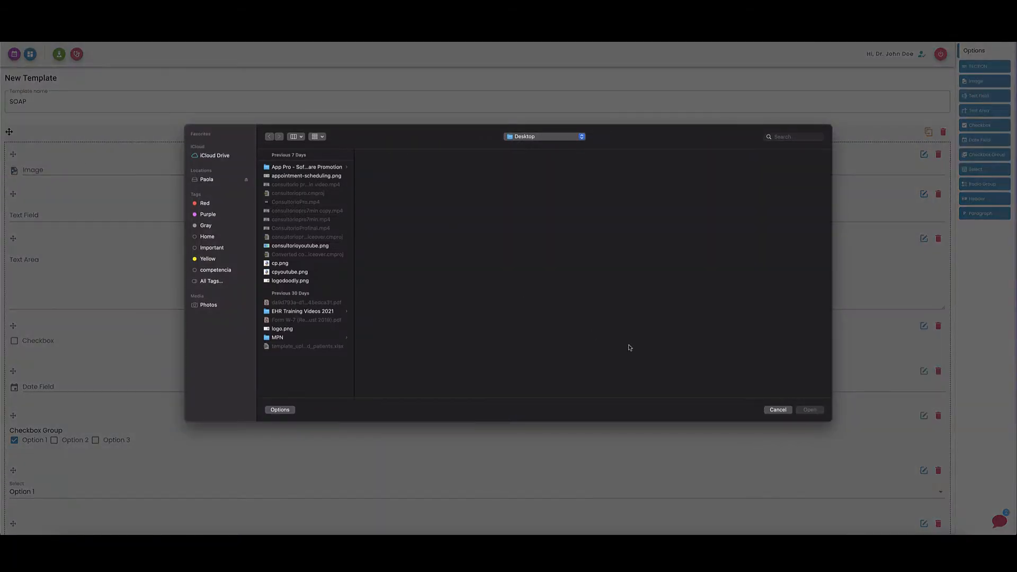
left_click(778, 409)
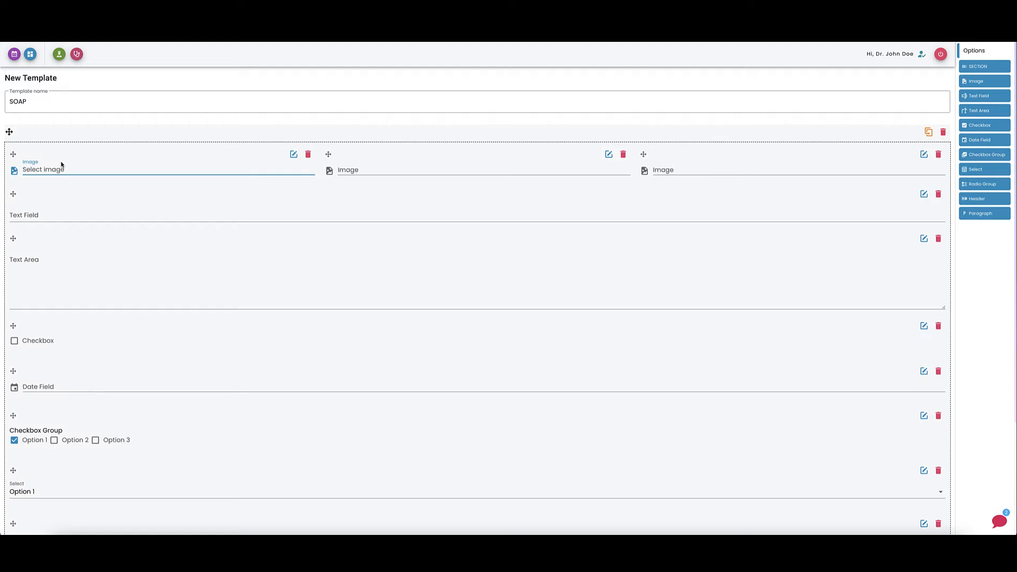
Relabel the Text Field element as Pain level with helptext from 1-10 (10 being the highest).
left_click(924, 195)
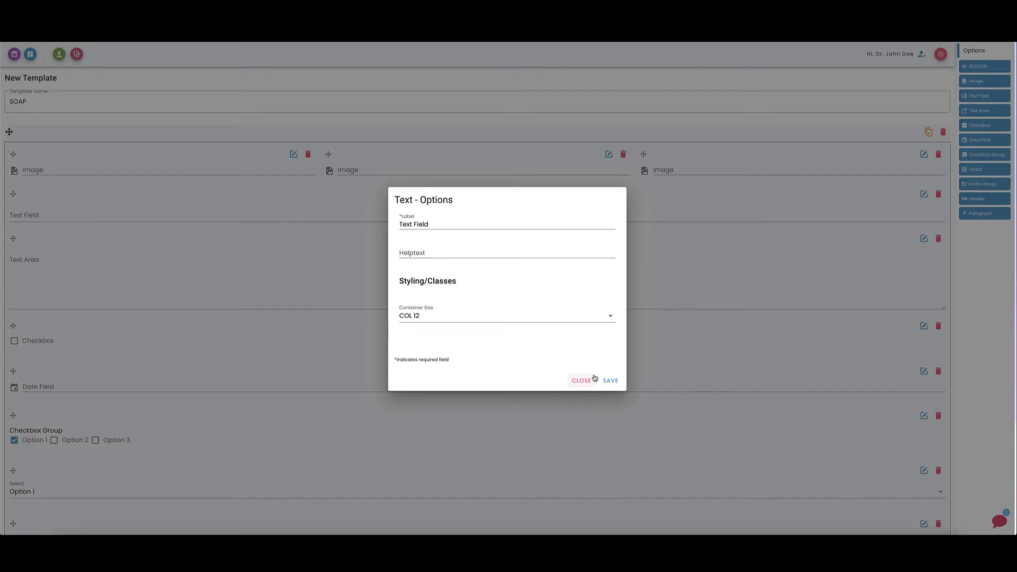
left_click(573, 381)
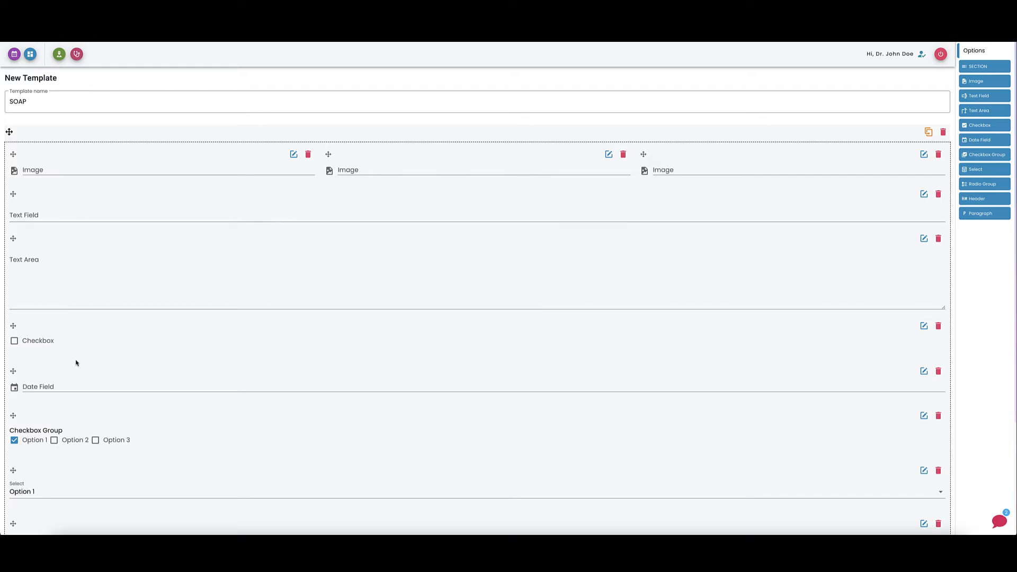
left_click(924, 239)
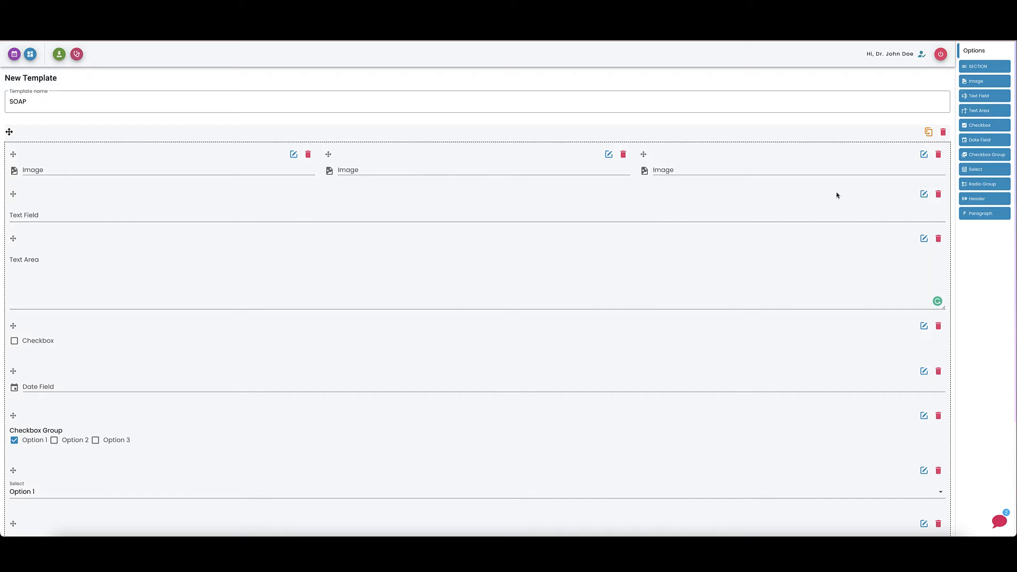
left_click(923, 196)
type("Pain level")
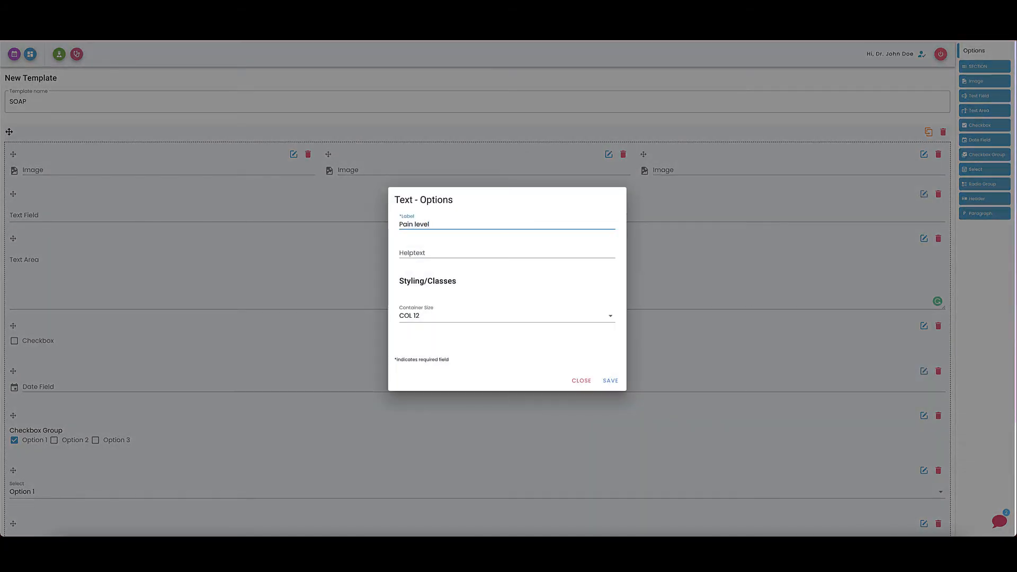
left_click(403, 249)
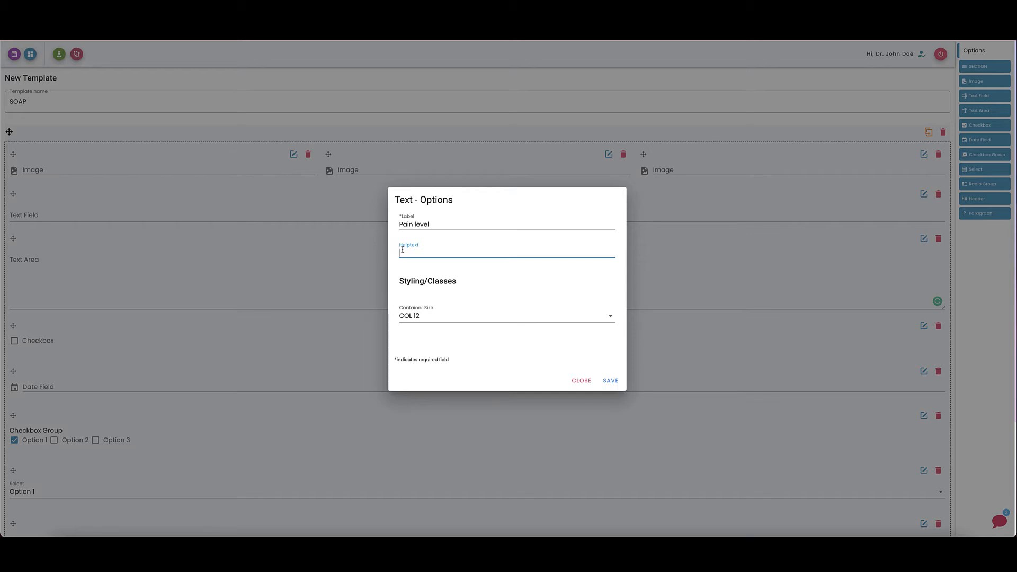
type("What")
key("BackSpace")
key("BackSpace")
key("BackSpace")
key("BackSpace")
key("BackSpace")
type("from 1=")
type("10 what")
key("BackSpace")
key("BackSpace")
key("BackSpace")
key("BackSpace")
key("BackSpace")
key("BackSpace")
key("BackSpace")
key("BackSpace")
key("BackSpace")
type("-10 (10 being the highest)")
key("Tab")
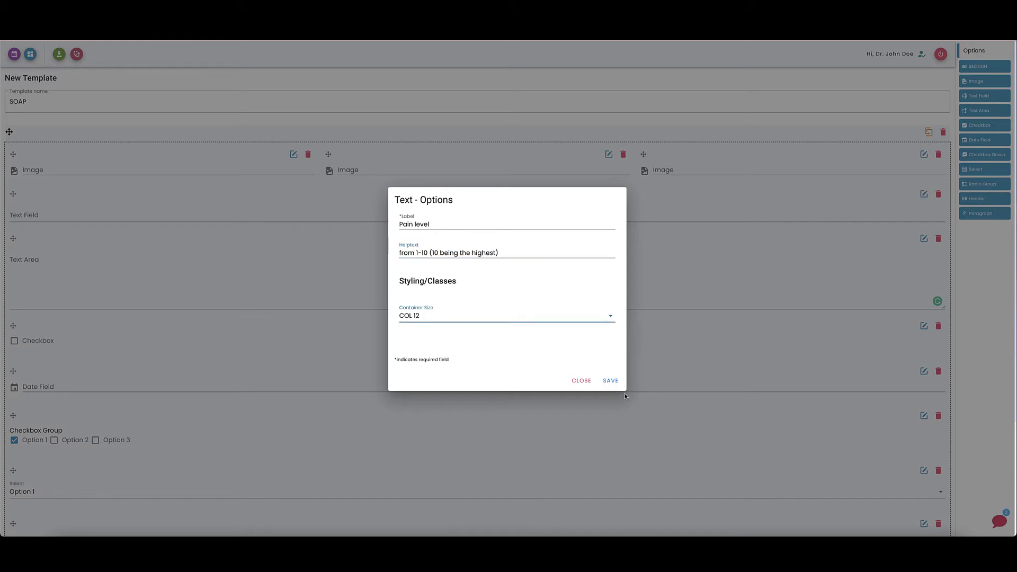
left_click(609, 381)
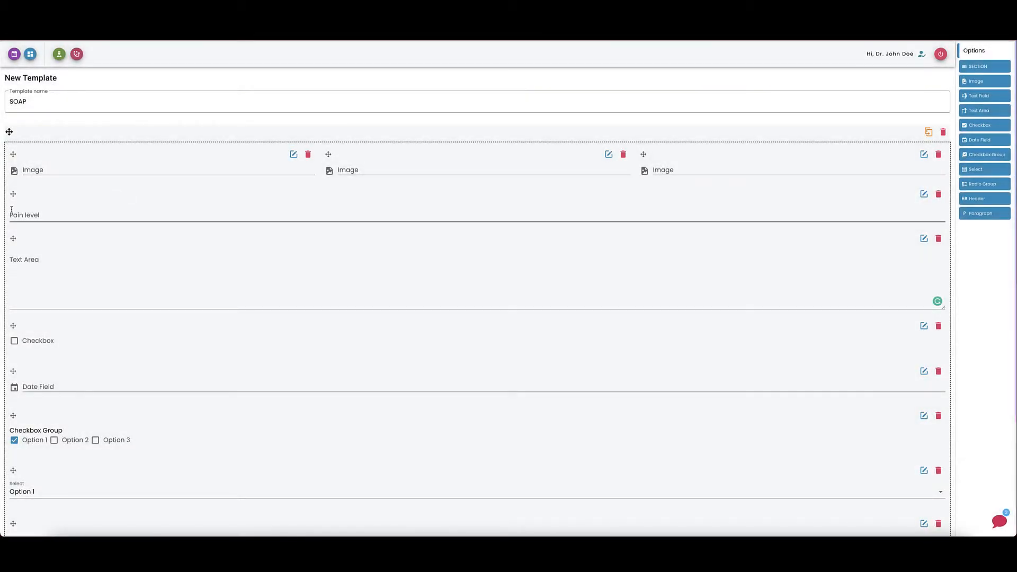
Test the Pain level field with a value of 5, then move through the Text Area to the Paragraph element.
left_click(26, 217)
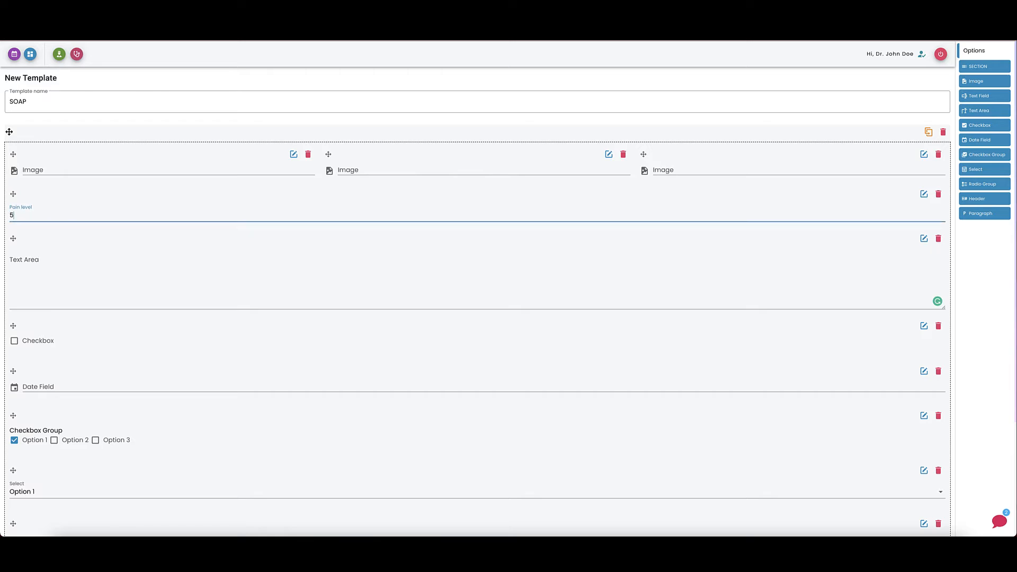
left_click(21, 272)
scroll(21, 270, "down", 1)
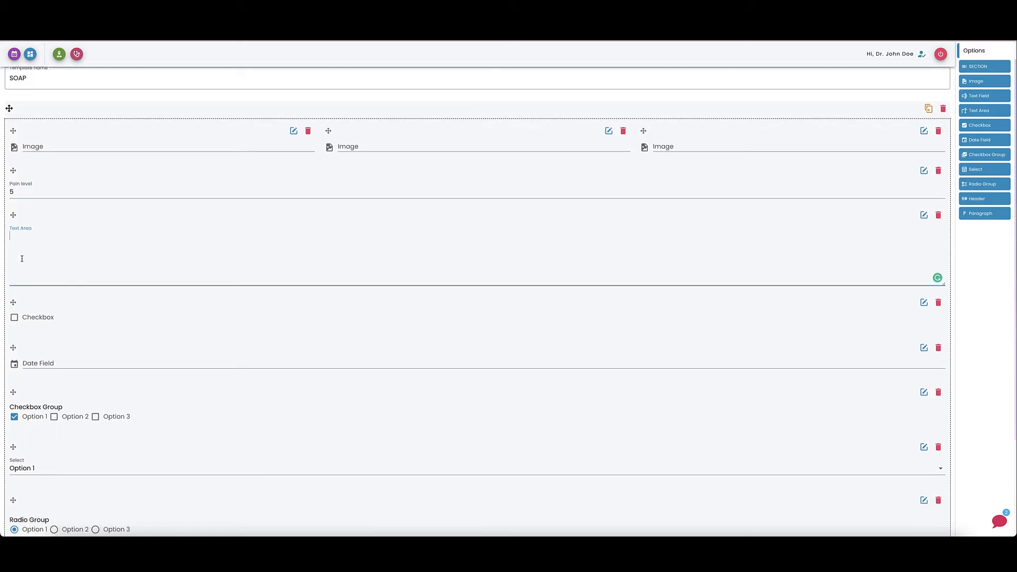
scroll(22, 259, "down", 3)
left_click(30, 494)
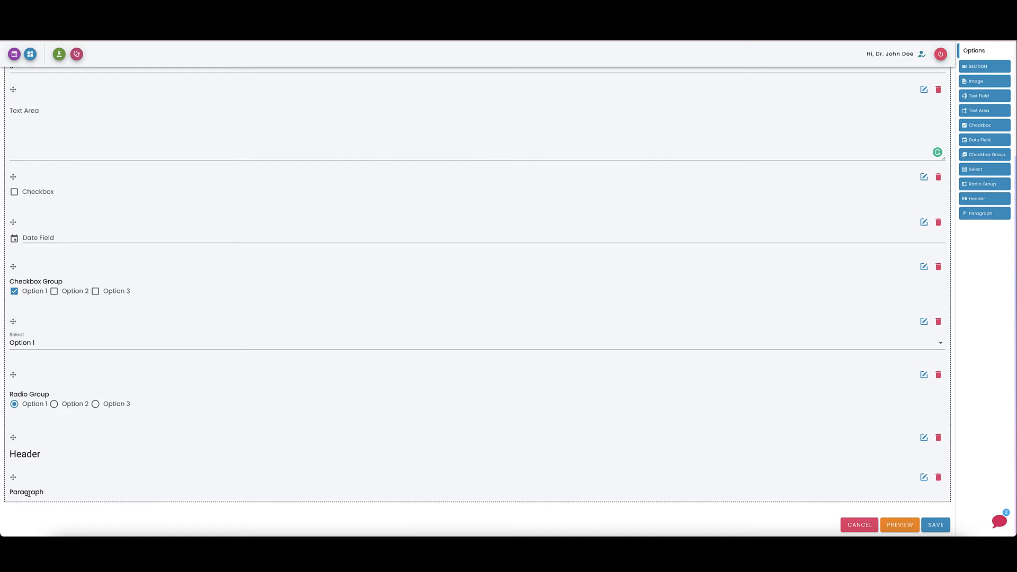
Scroll through the section's form elements and open the Select element's dropdown to review its options.
scroll(83, 300, "up", 2)
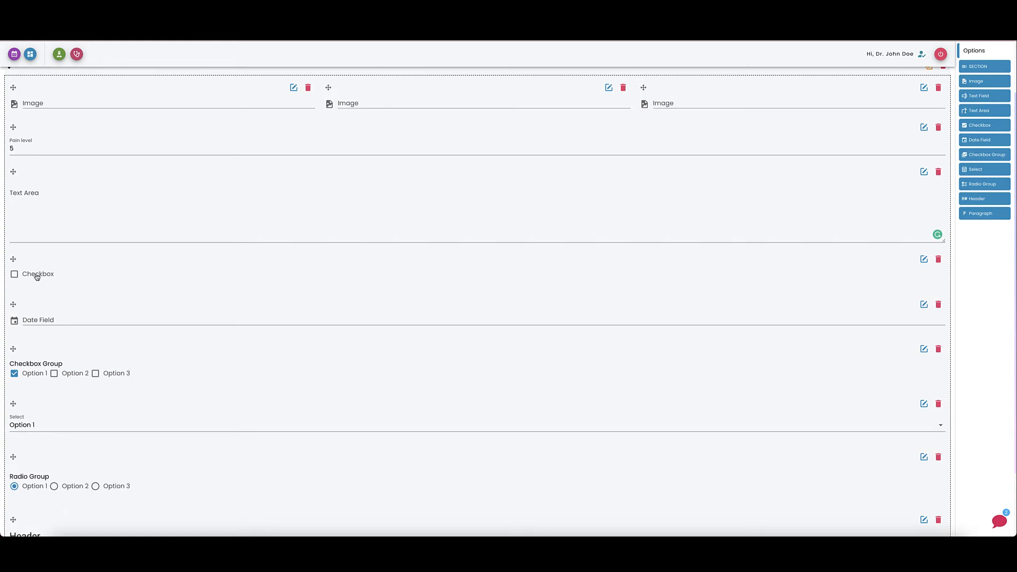
scroll(32, 307, "down", 1)
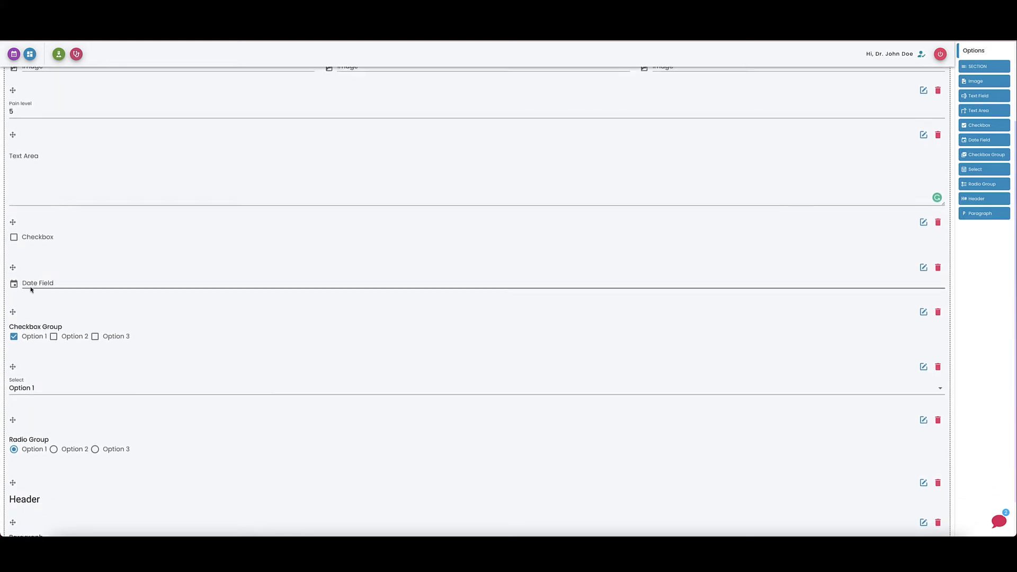
scroll(29, 289, "down", 1)
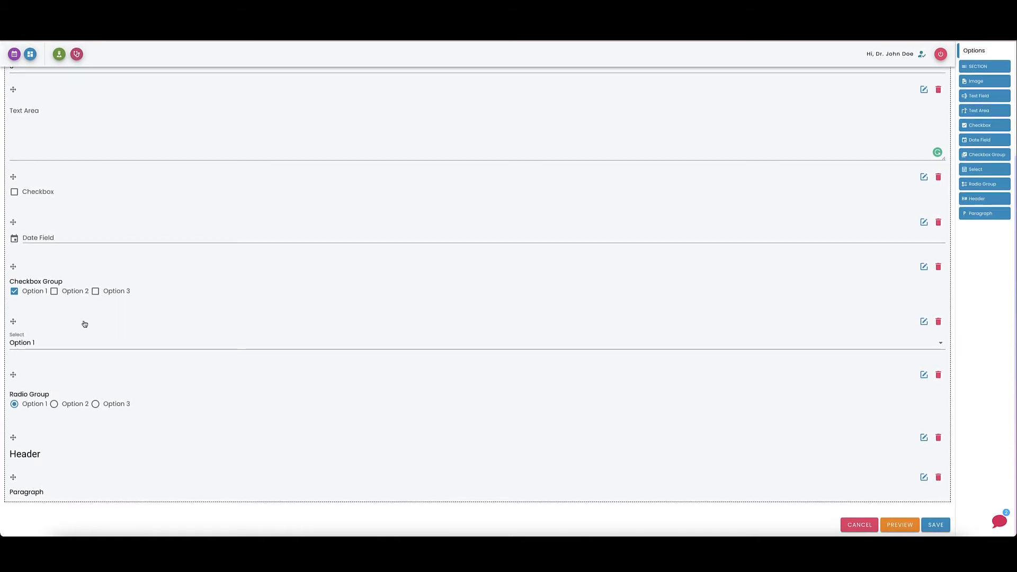
left_click(45, 348)
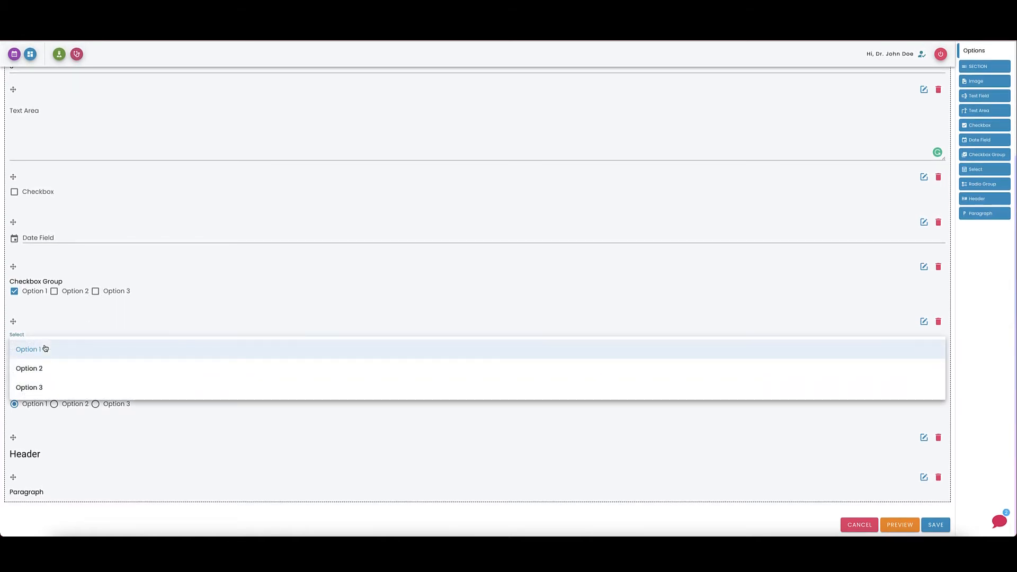
left_click(284, 300)
Add two options to the Select element's options list and remove the fifth option again.
left_click(924, 321)
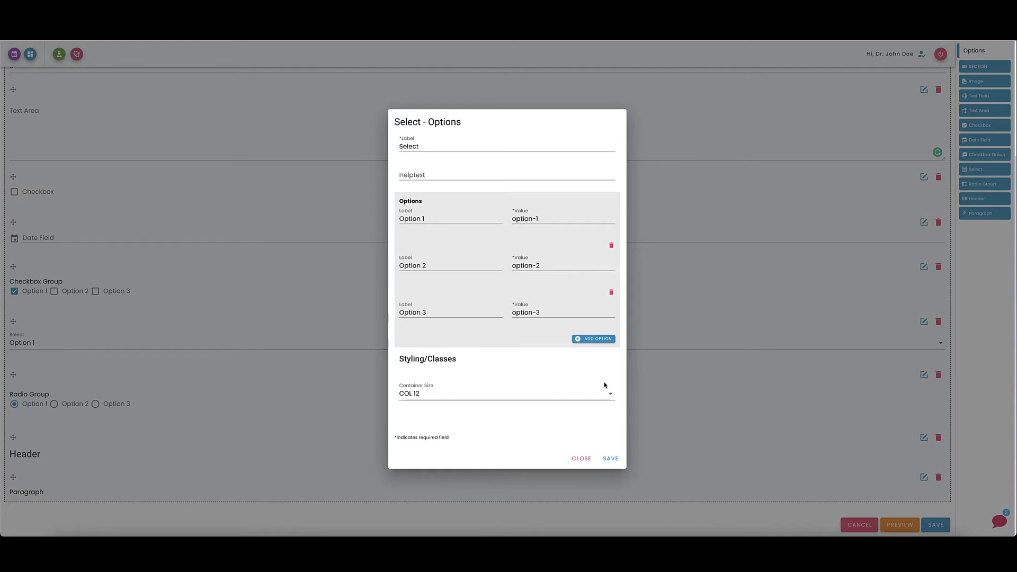
left_click(602, 342)
left_click(585, 365)
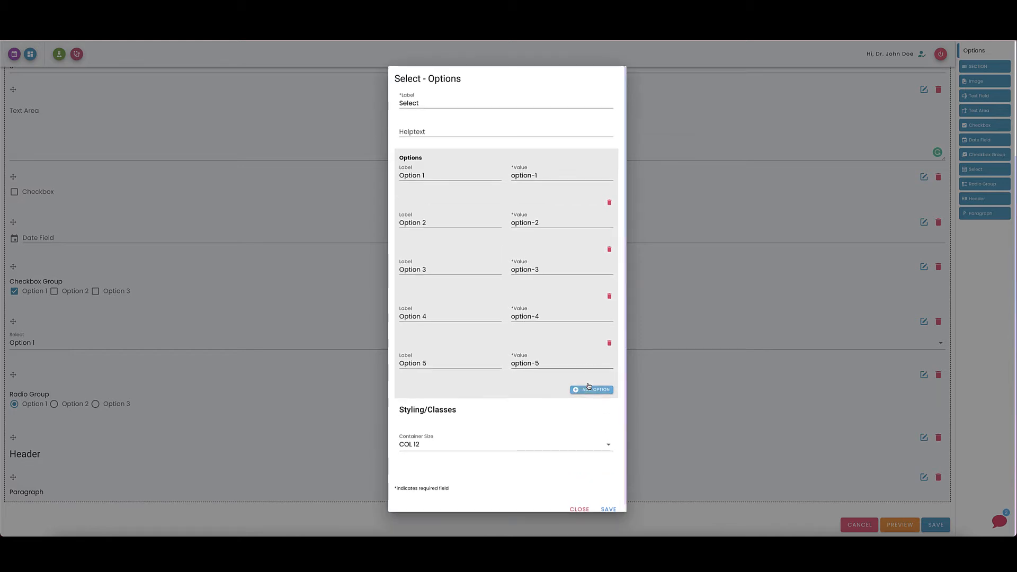
left_click(609, 336)
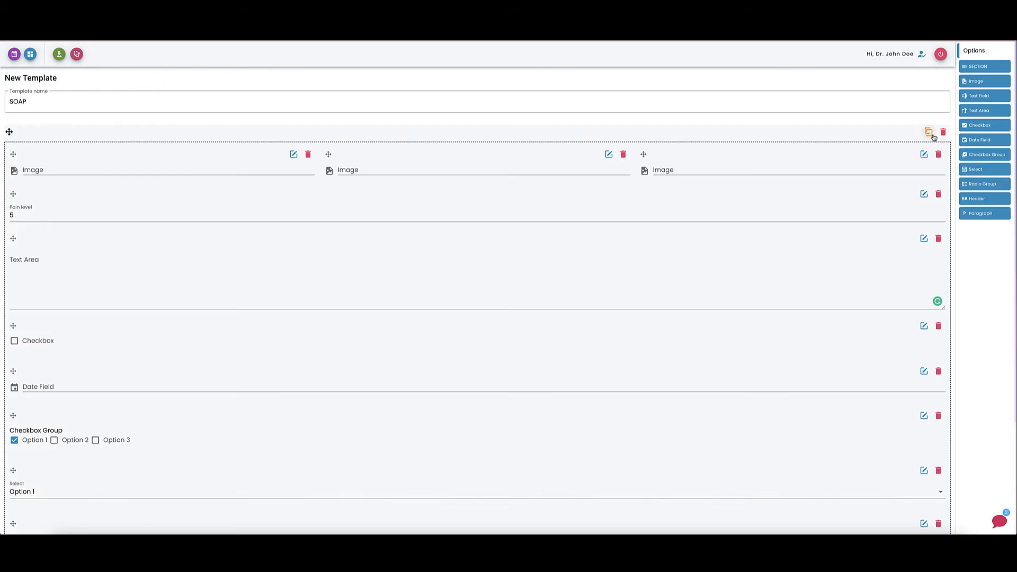
scroll(944, 132, "down", 1)
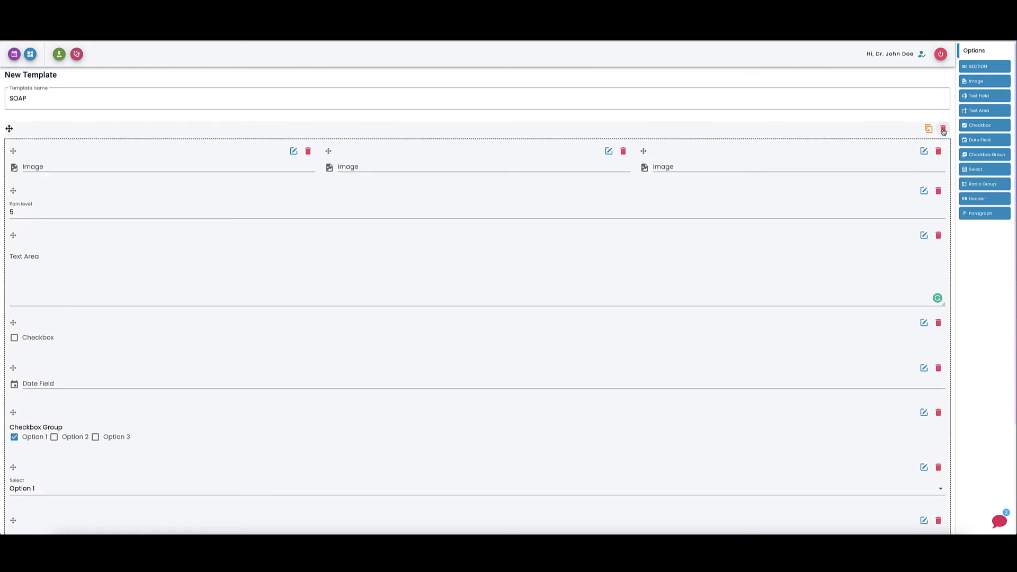
Delete the existing section and place a new empty section in the template.
left_click(943, 131)
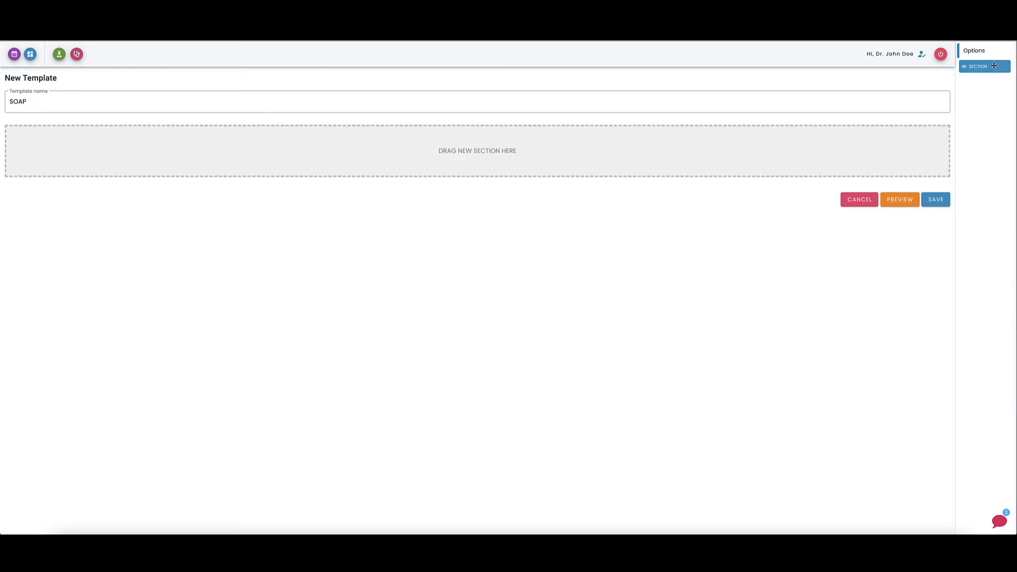
left_click_drag(983, 69, 623, 148)
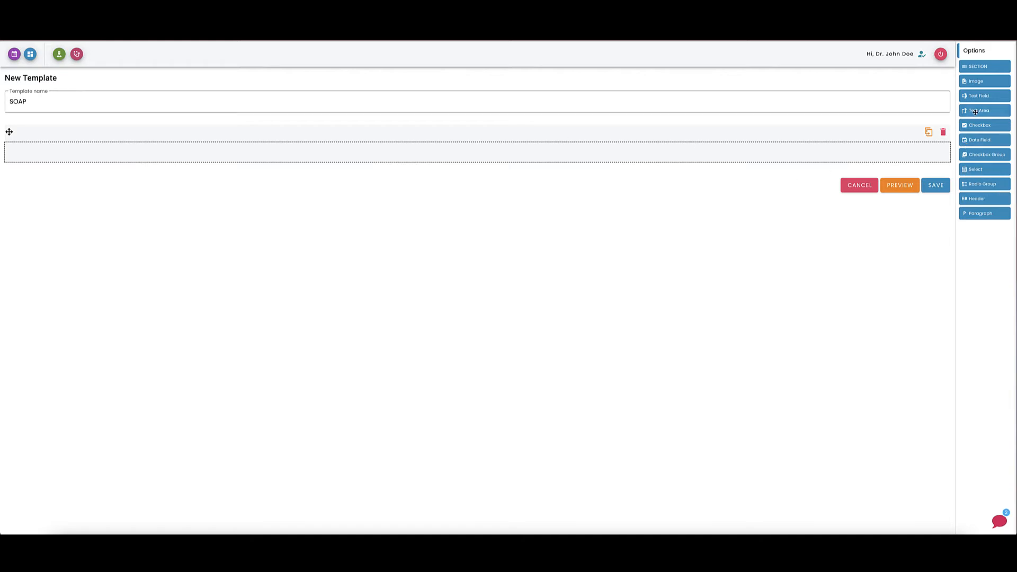
Add four Text Area elements stacked in the new section.
left_click_drag(976, 112, 369, 153)
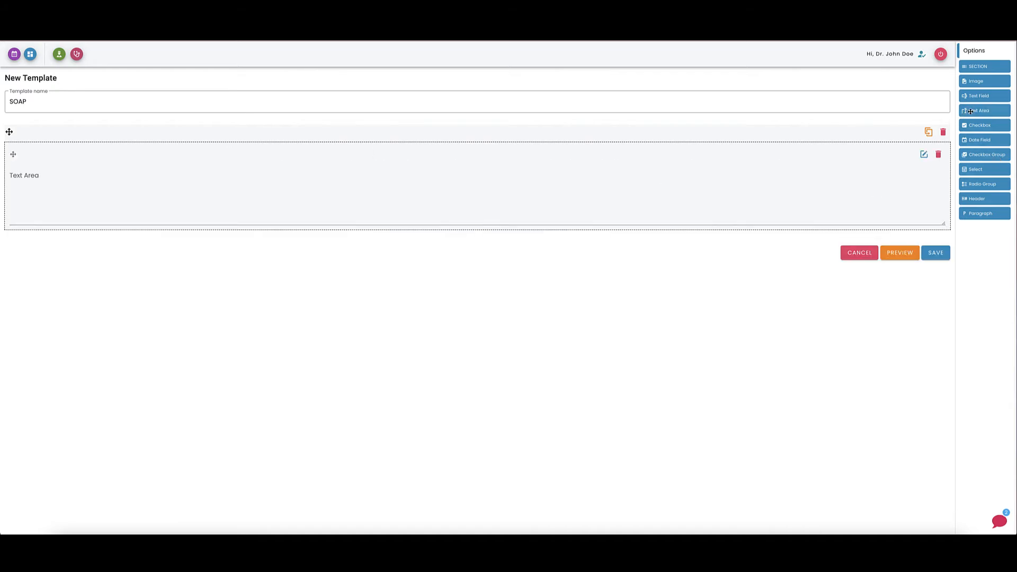
left_click_drag(971, 111, 783, 236)
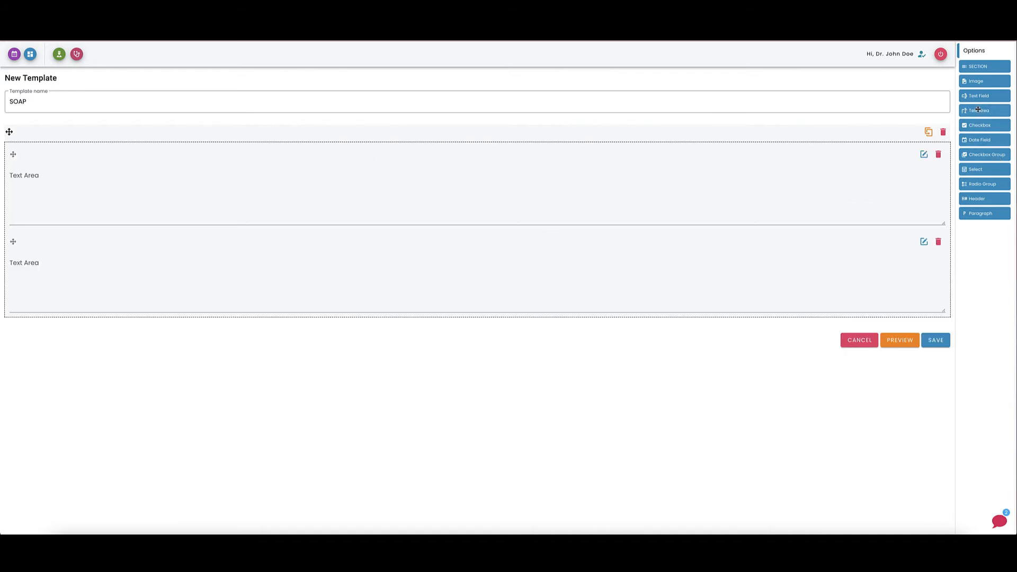
left_click_drag(978, 110, 763, 291)
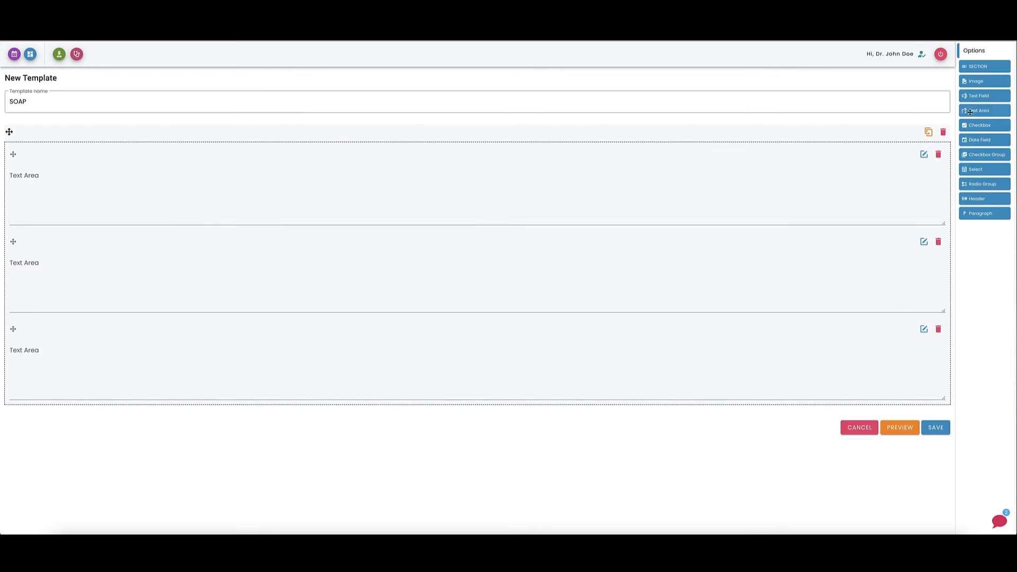
left_click_drag(971, 113, 595, 386)
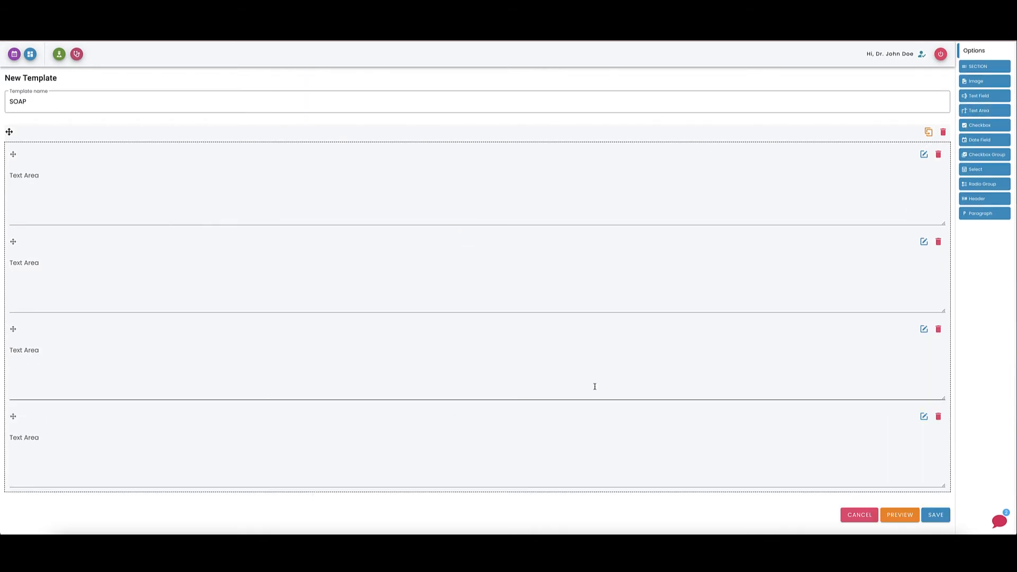
Relabel the first two Text Areas as Subjective and Objective.
left_click(924, 154)
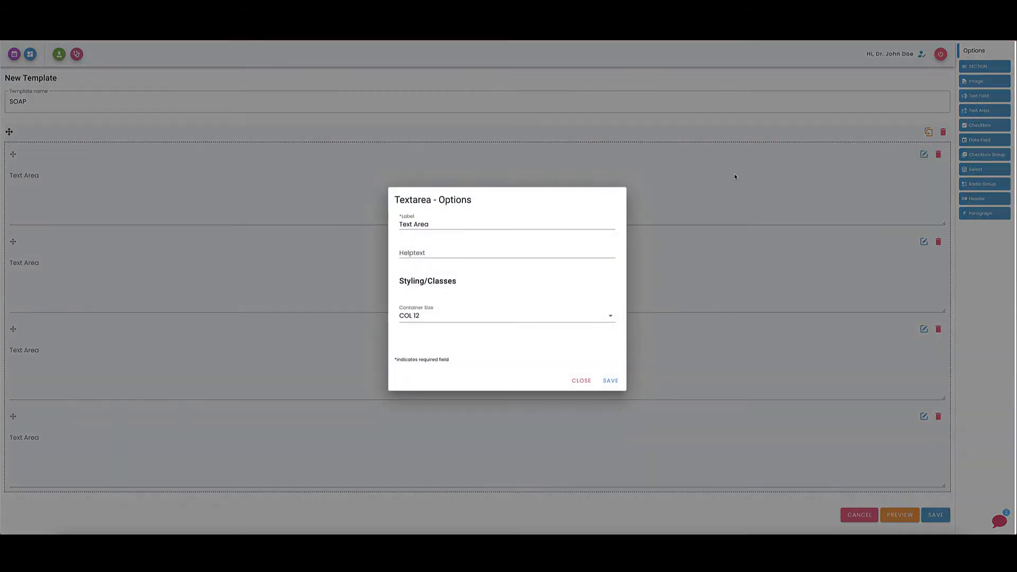
triple_click(459, 224)
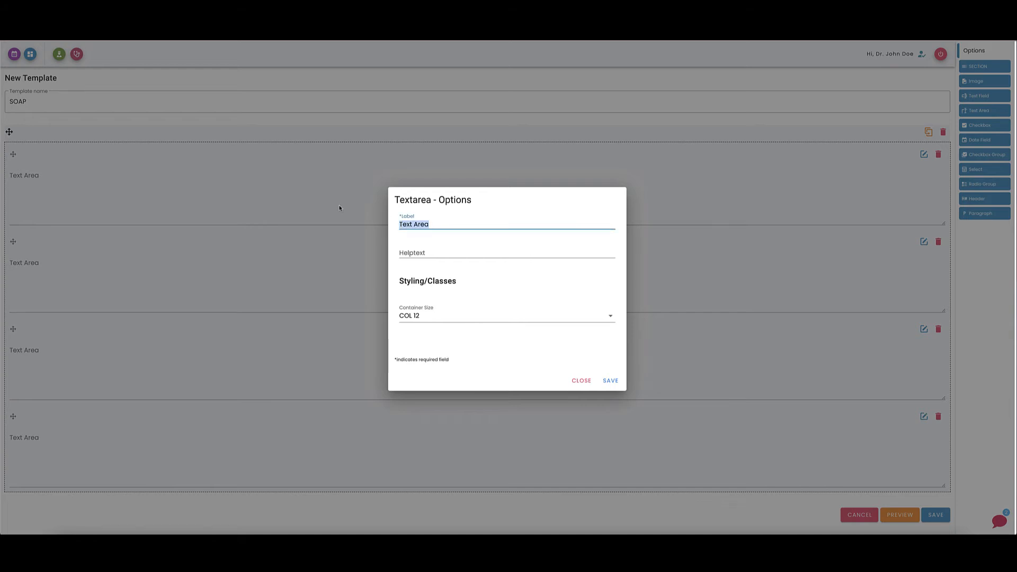
type("S")
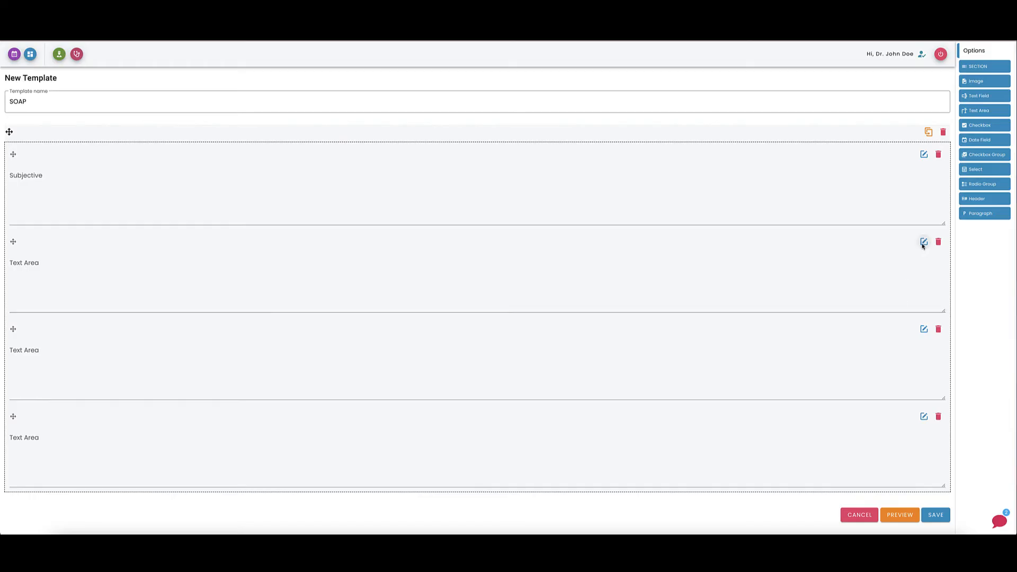
left_click(924, 243)
left_click(438, 224)
triple_click(438, 224)
type("Objective")
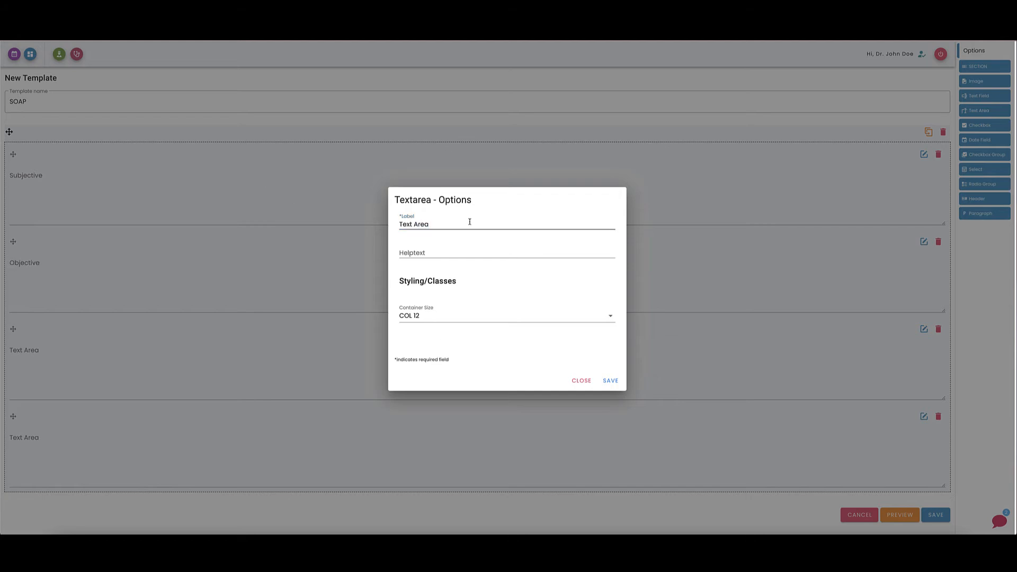
Relabel the third and fourth Text Areas as Assessment and Plan.
triple_click(468, 223)
type("Ae")
type("sessment")
key("Tab")
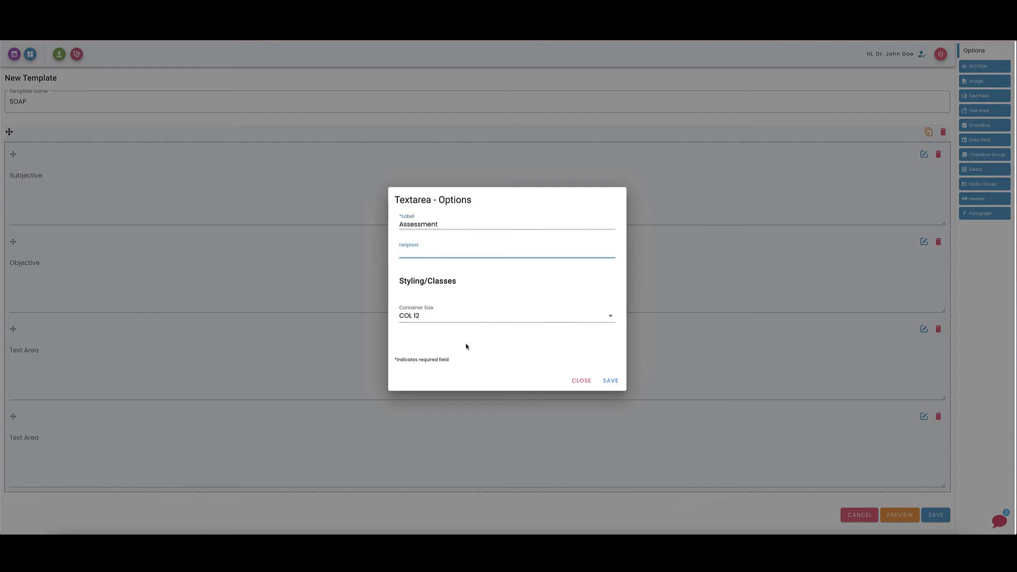
left_click(623, 381)
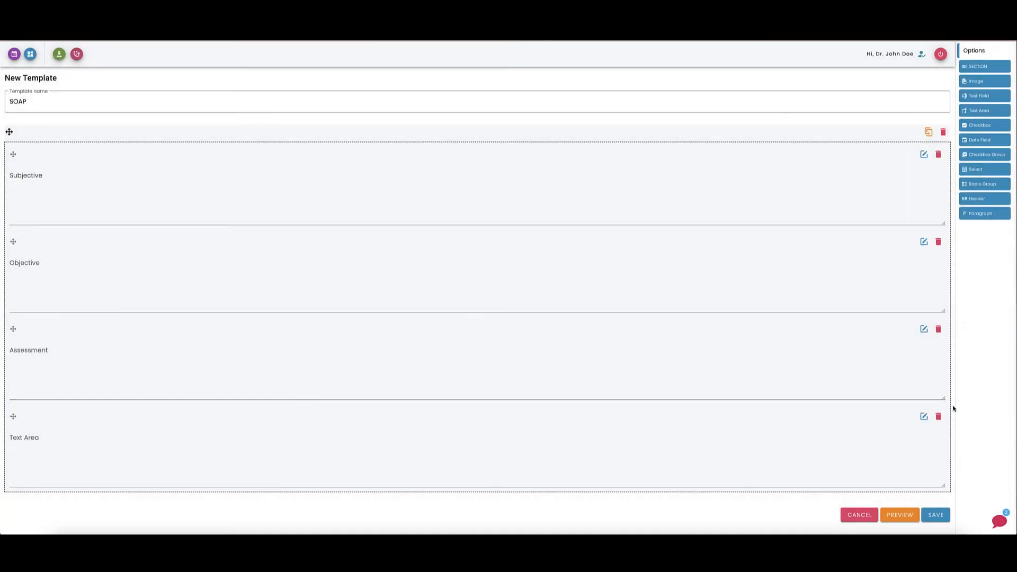
left_click(924, 417)
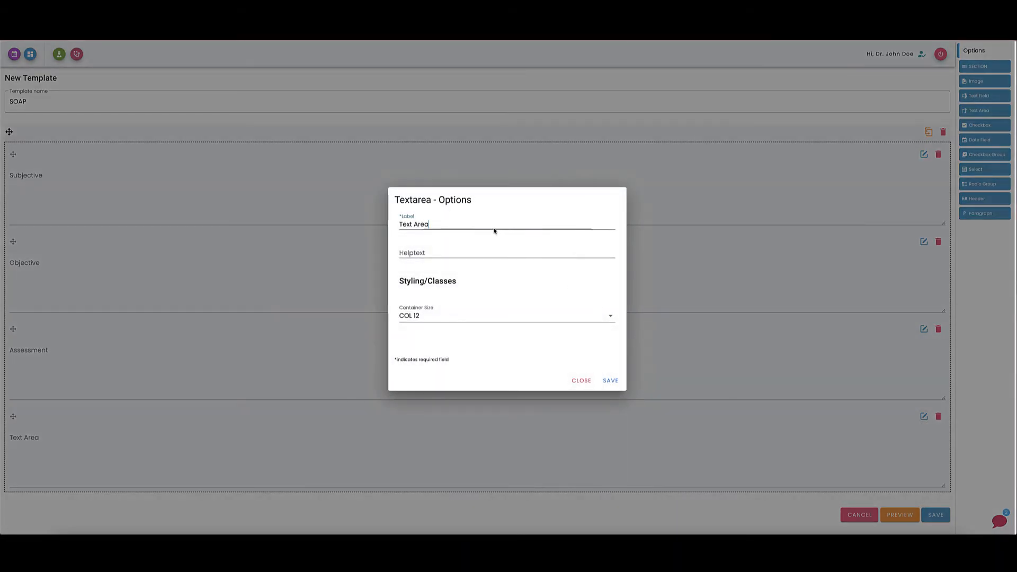
triple_click(450, 227)
type("Plan")
key("Tab")
left_click(610, 381)
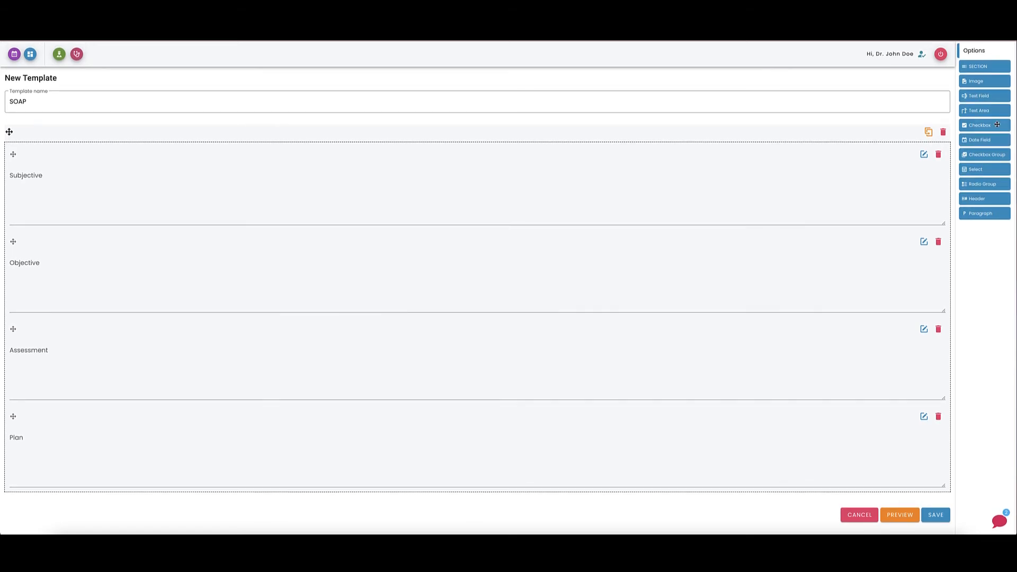
Add a Text Area at the top of the section and label it Past Medical History.
left_click_drag(997, 109, 530, 158)
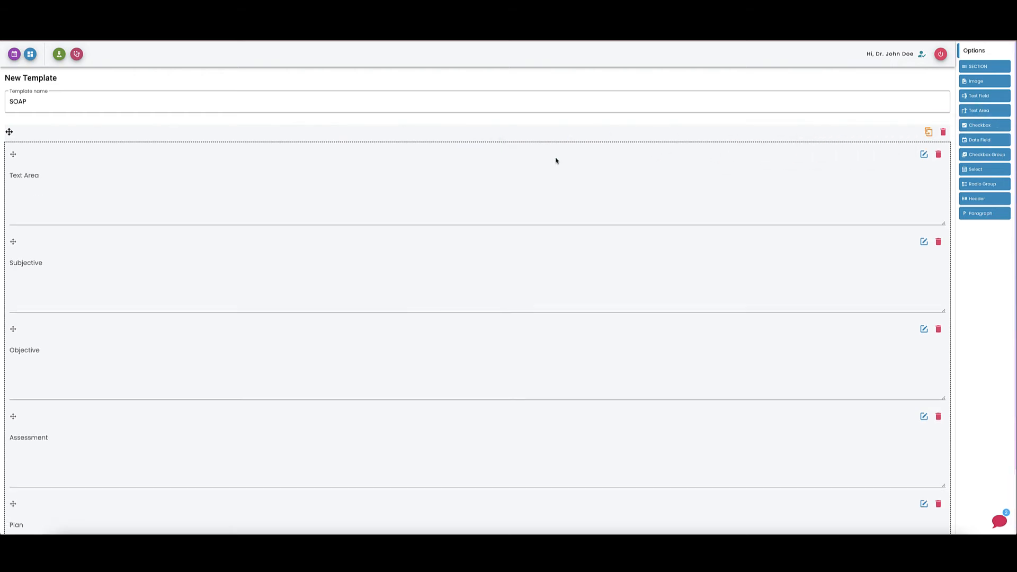
left_click(922, 154)
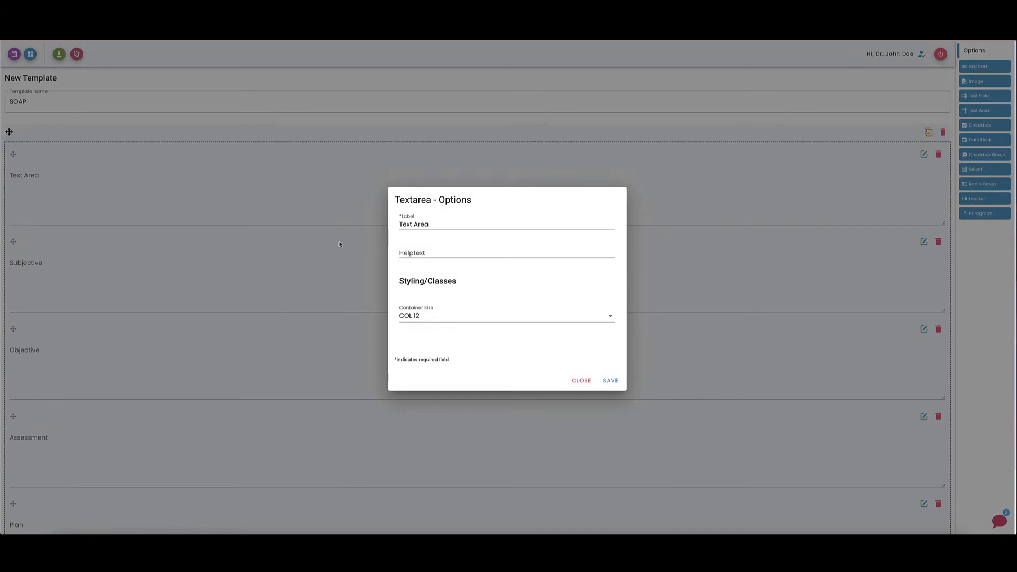
left_click_drag(434, 224, 284, 201)
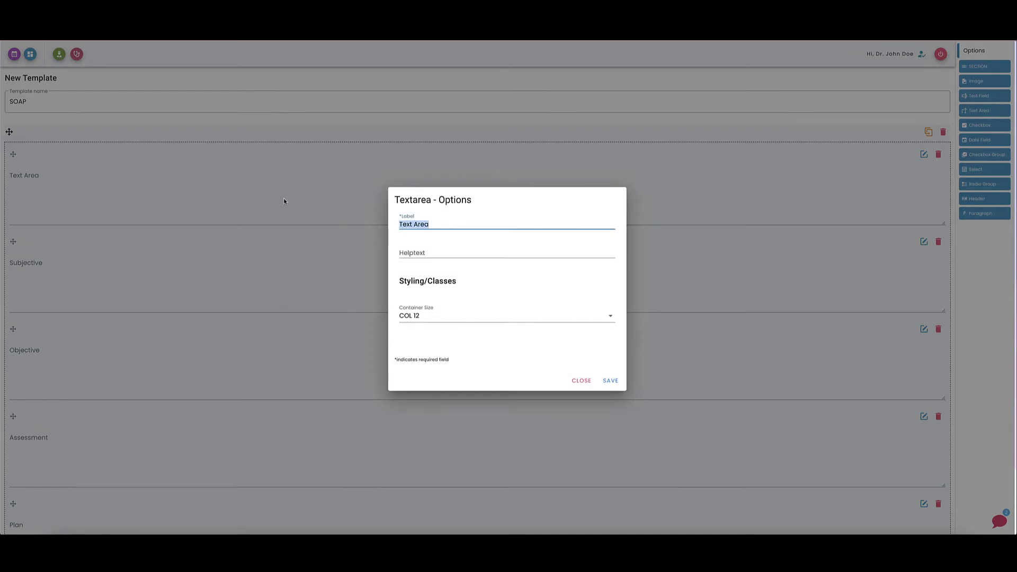
type("Past Medical History")
key("Tab")
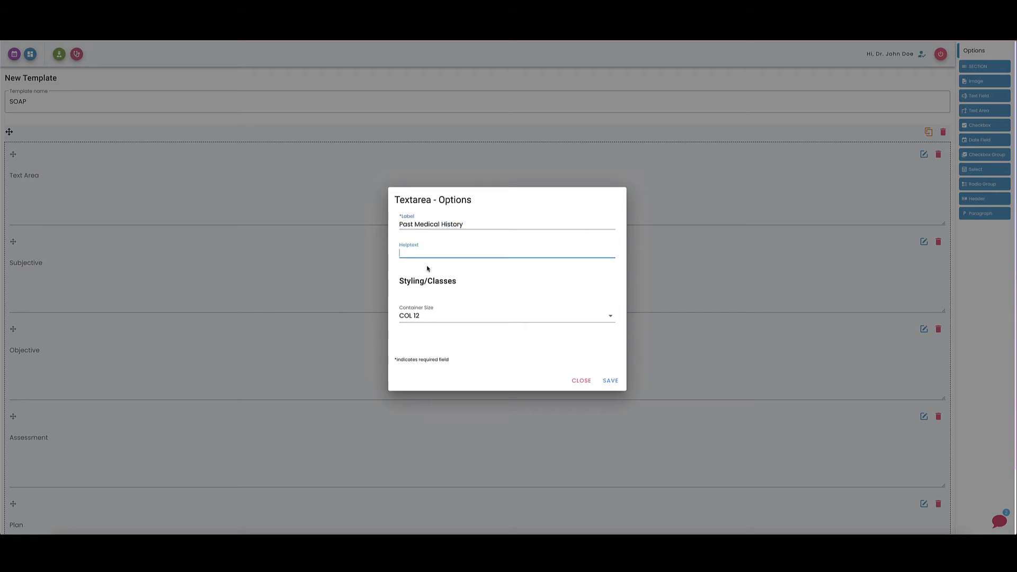
left_click(611, 383)
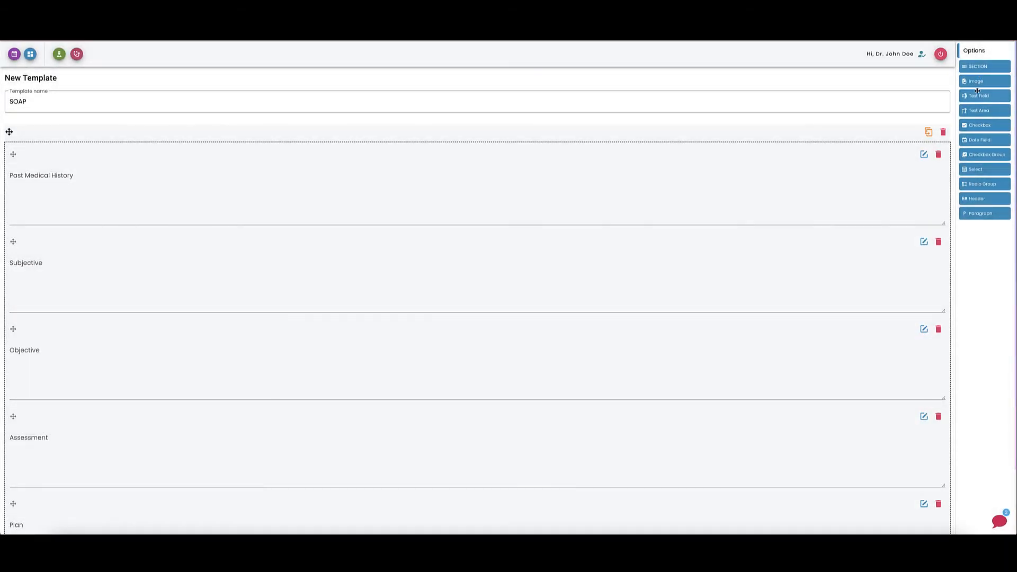
Add a Text Area below Past Medical History and label it Family History.
left_click_drag(975, 111, 481, 192)
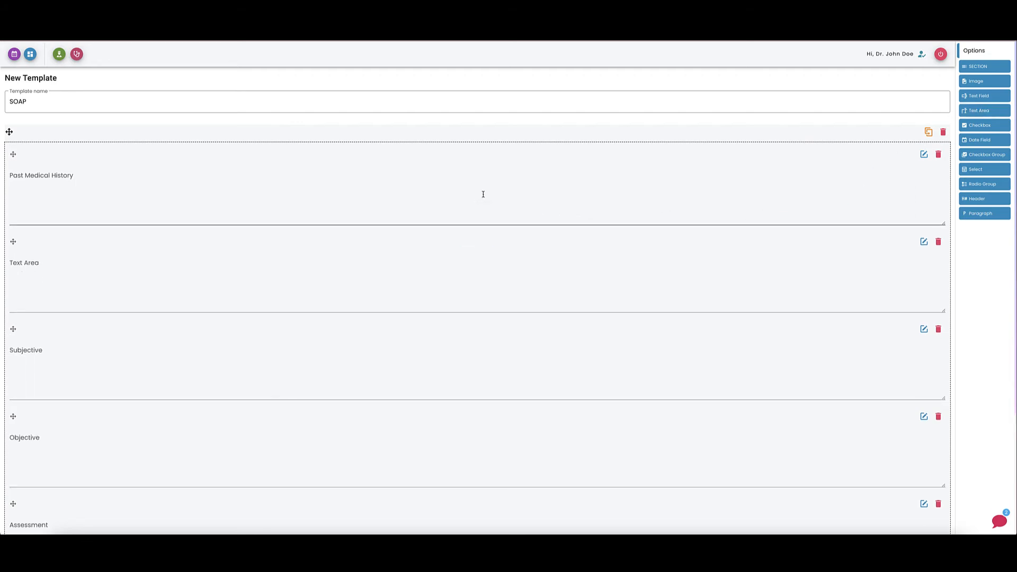
left_click(924, 242)
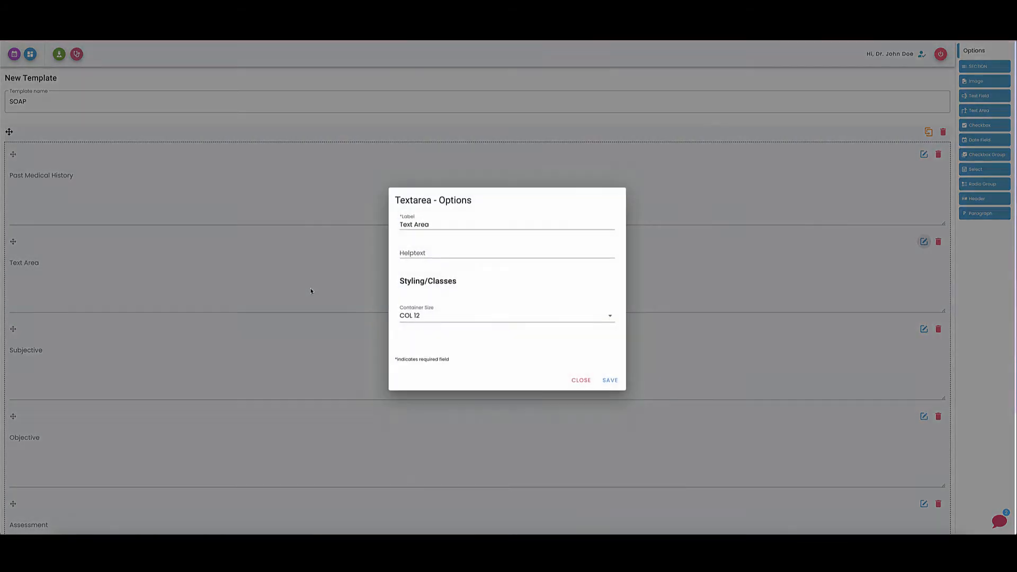
left_click(428, 225)
key("ctrl+a")
type("Fam")
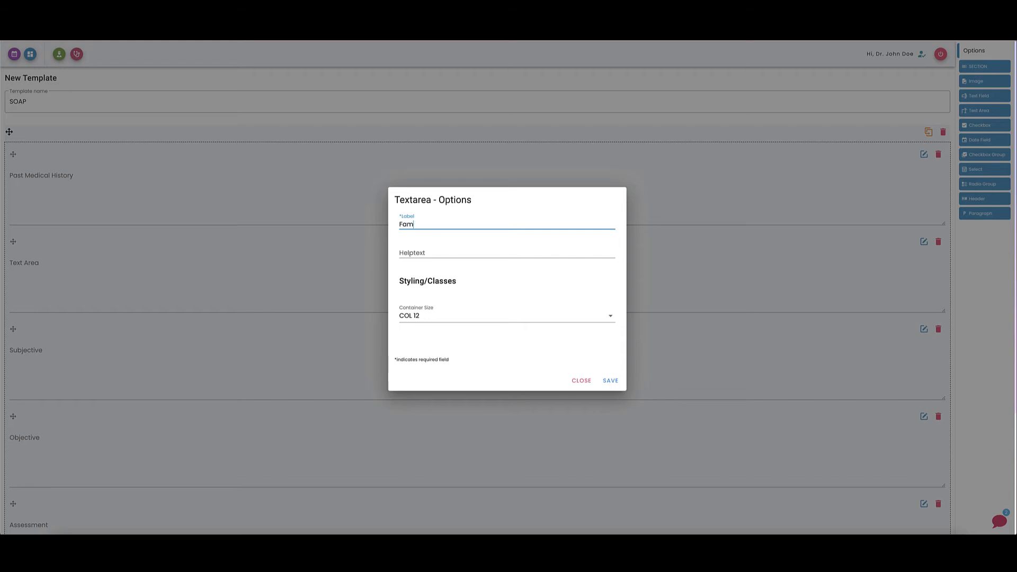
type("ily History")
key("Tab")
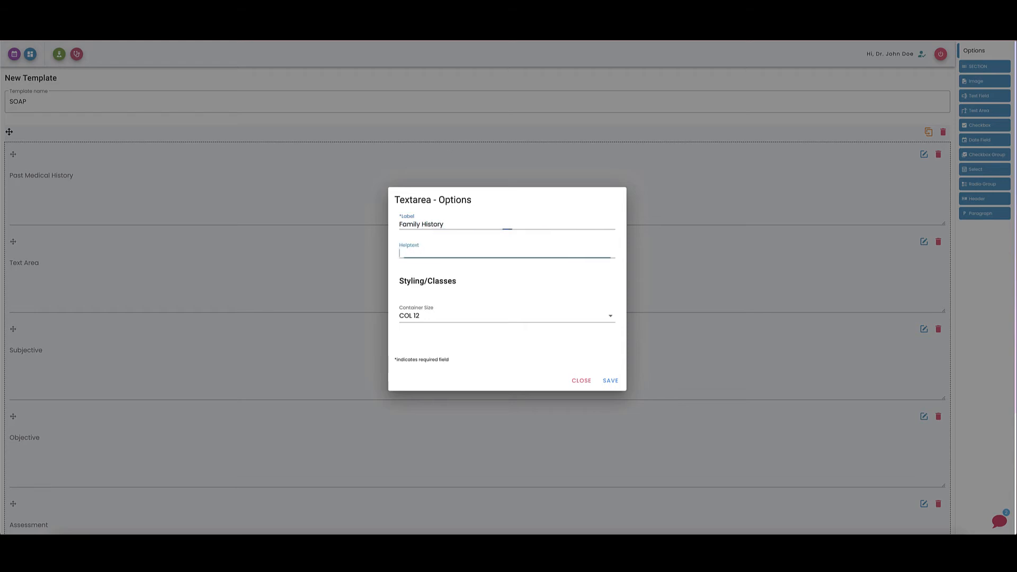
left_click(609, 381)
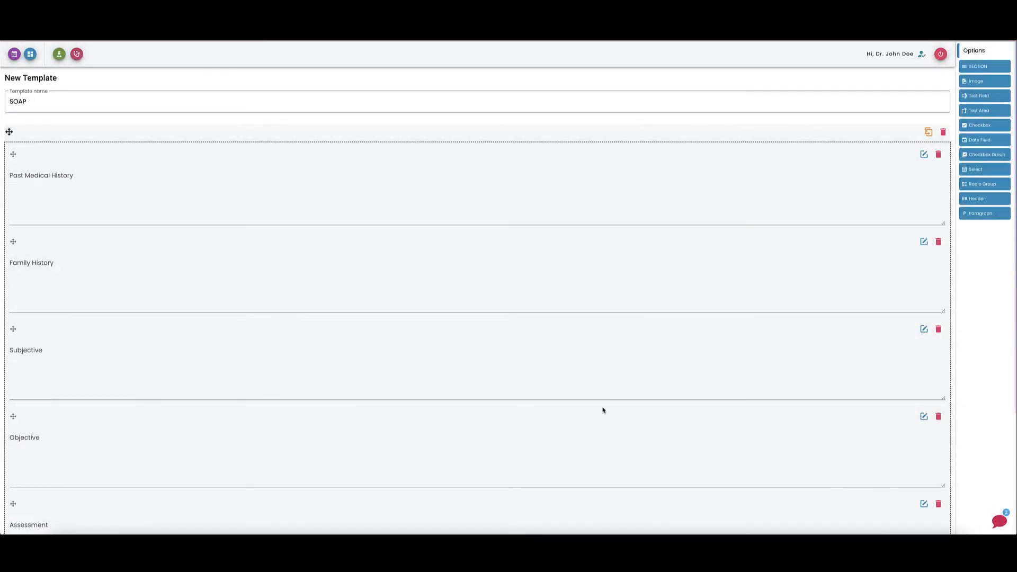
Rename the template to SOAP - Template.
left_click(35, 103)
type("-")
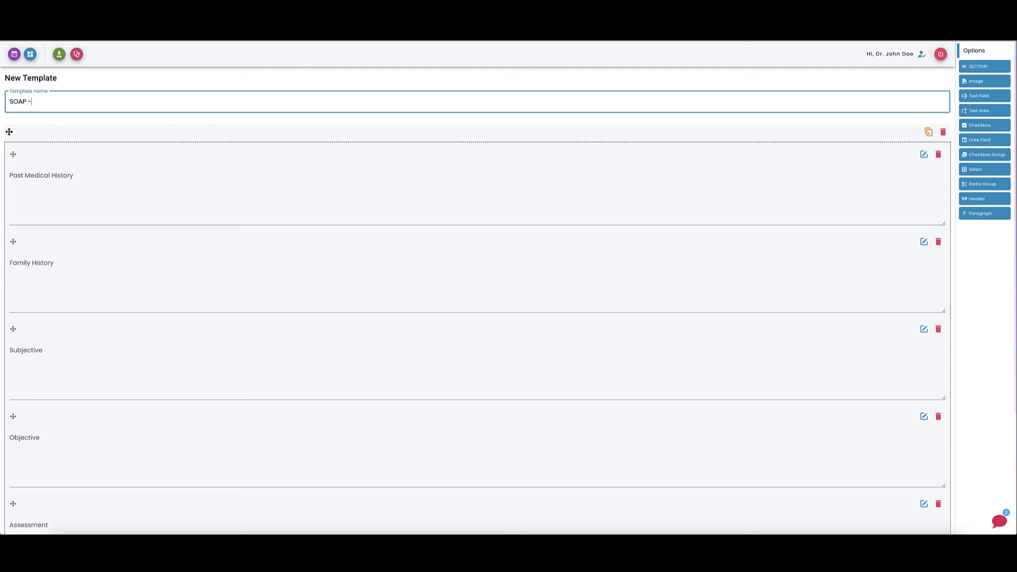
type(" Template")
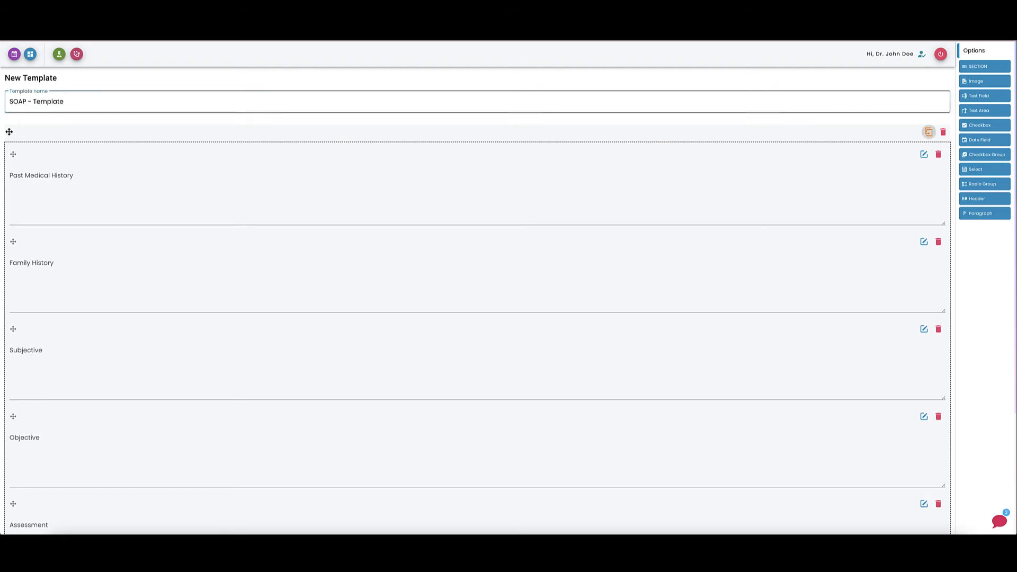
scroll(193, 334, "down", 4)
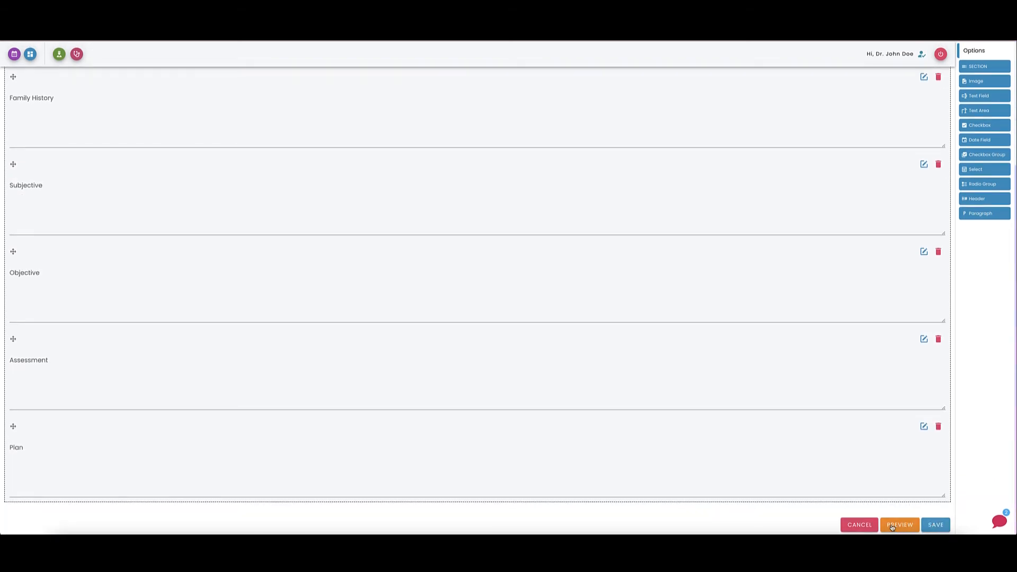
Save the SOAP - Template and go to the practice's form settings.
left_click(931, 525)
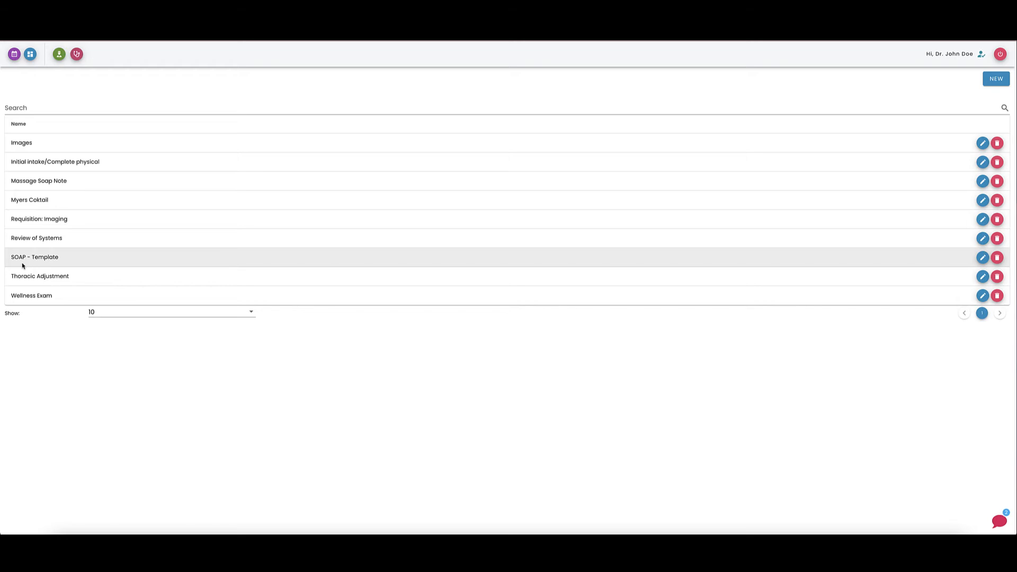
left_click(14, 55)
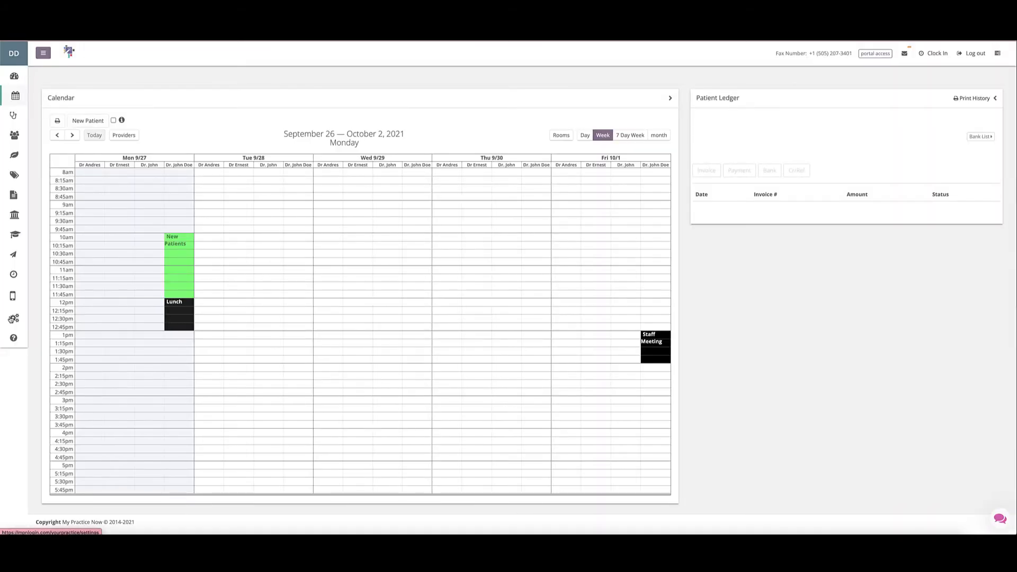
left_click(13, 319)
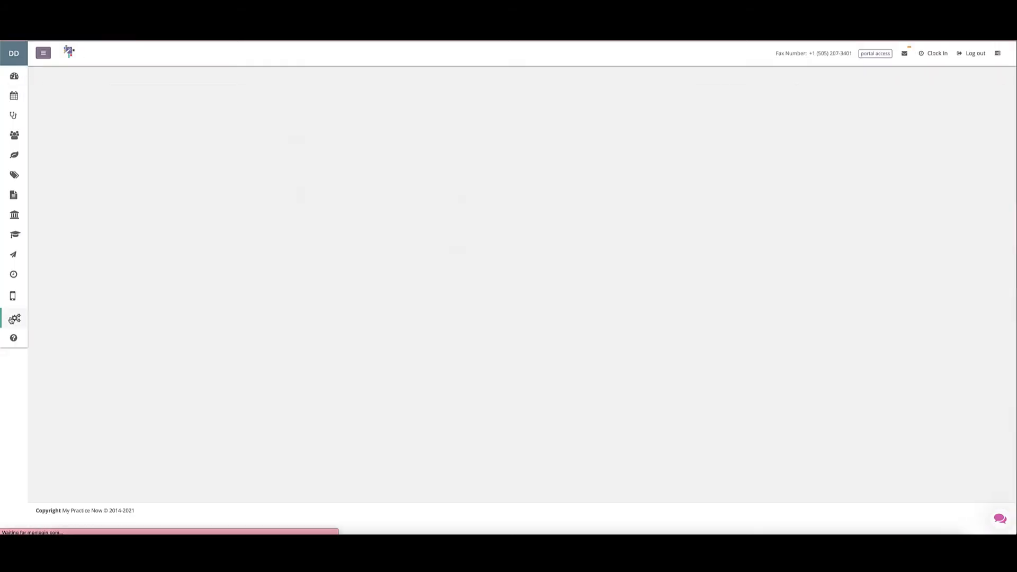
left_click(127, 257)
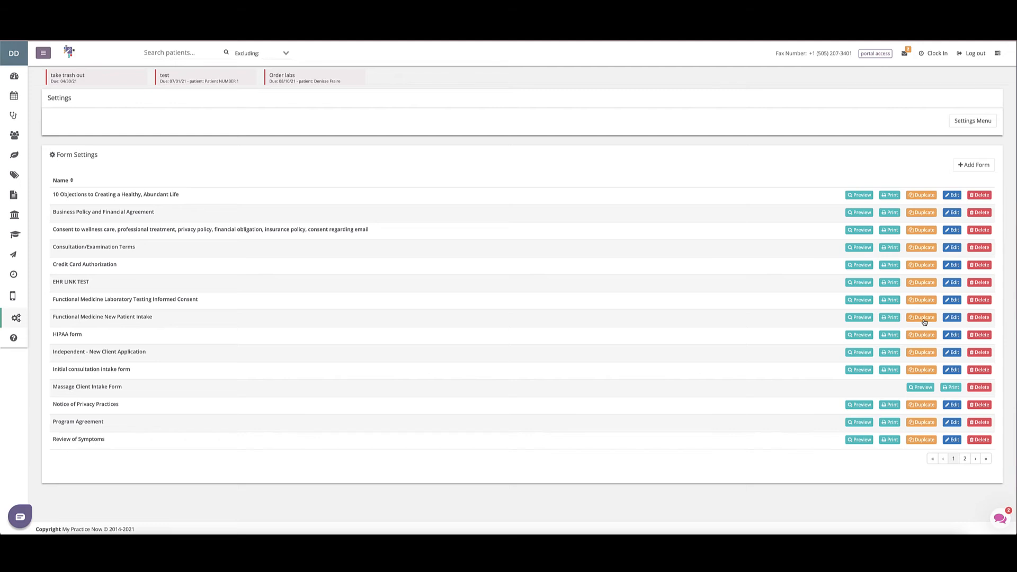
Open the Functional Medicine New Patient Intake form for editing and add a Large Text Field at its end.
left_click(952, 318)
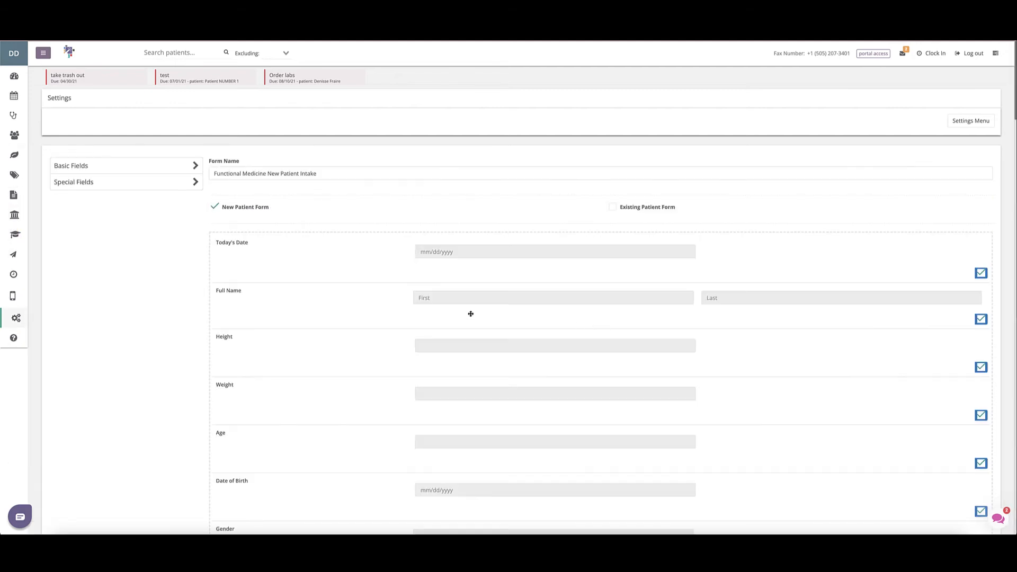
scroll(470, 313, "down", 15)
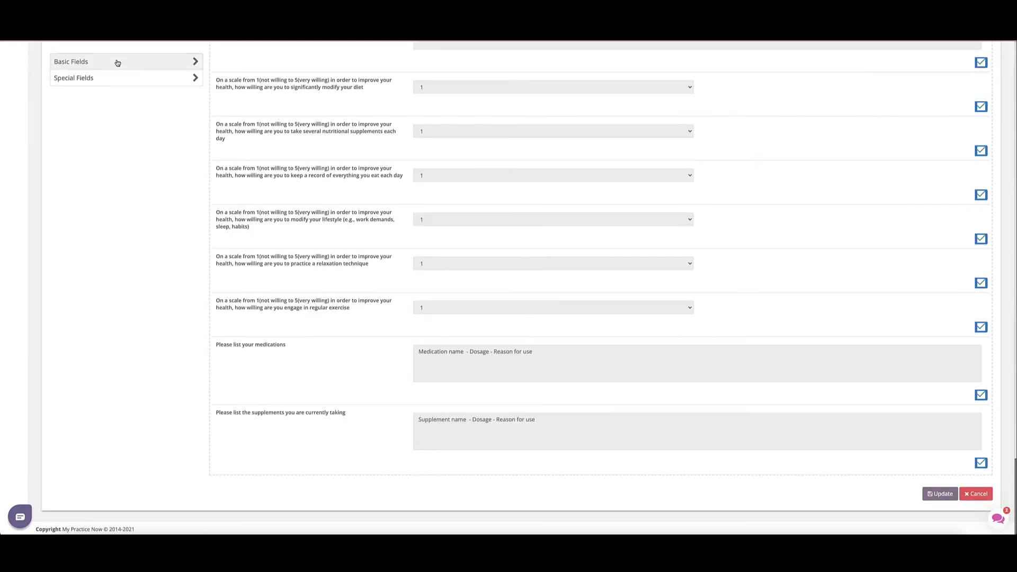
left_click(166, 69)
left_click(108, 159)
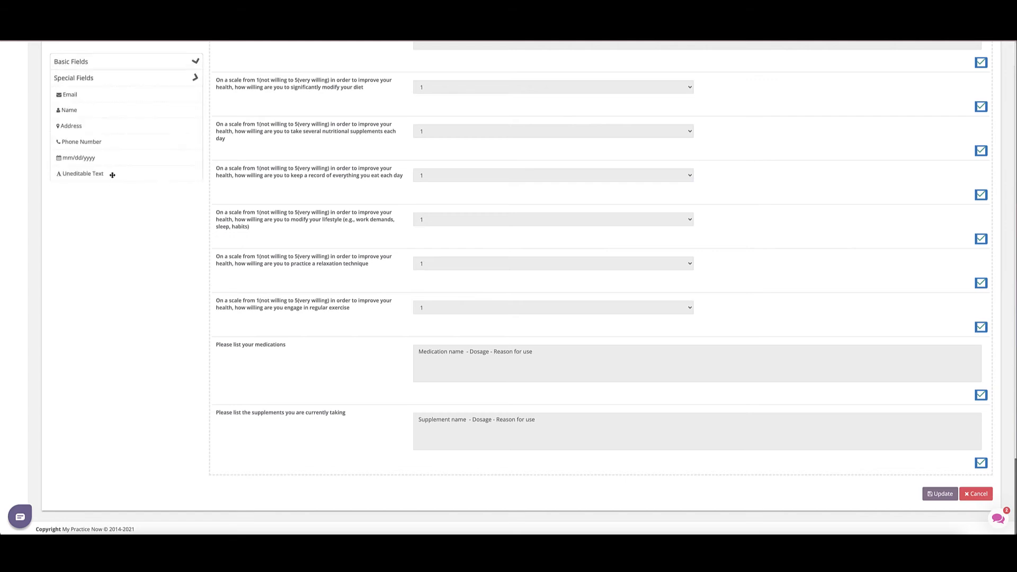
left_click(98, 61)
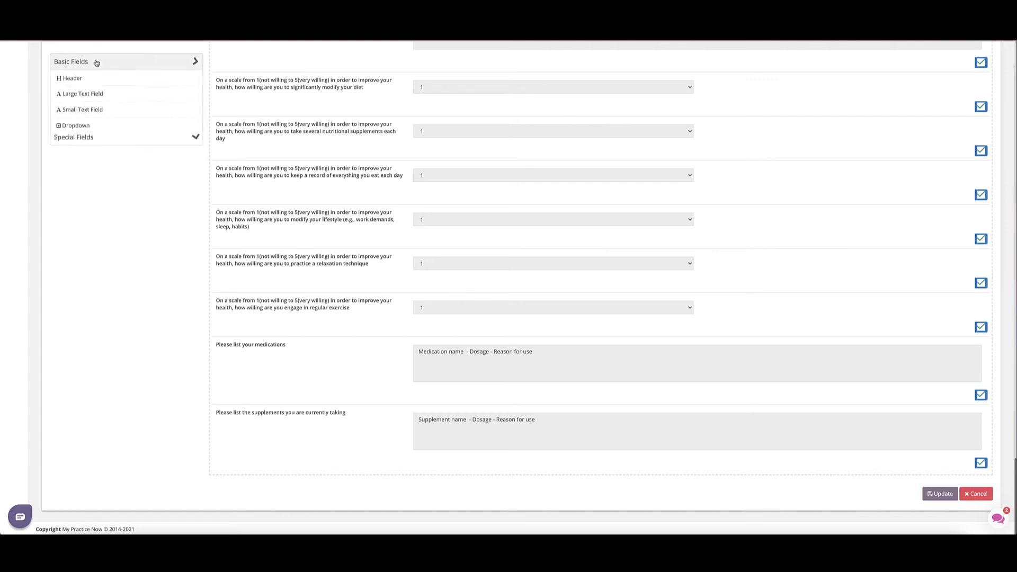
left_click_drag(85, 98, 304, 464)
left_click(235, 482)
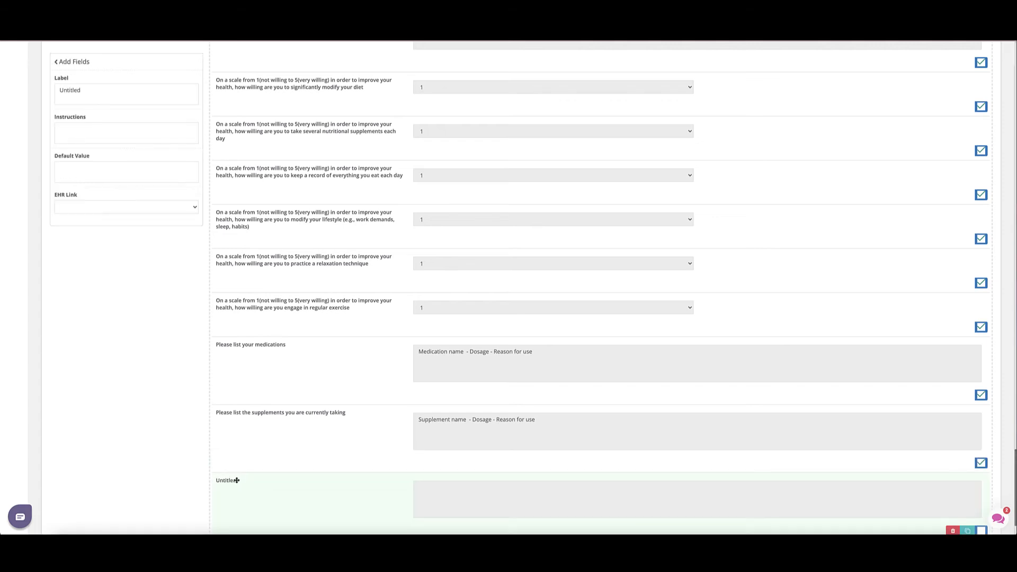
Label the new field Past Medical History.
double_click(108, 91)
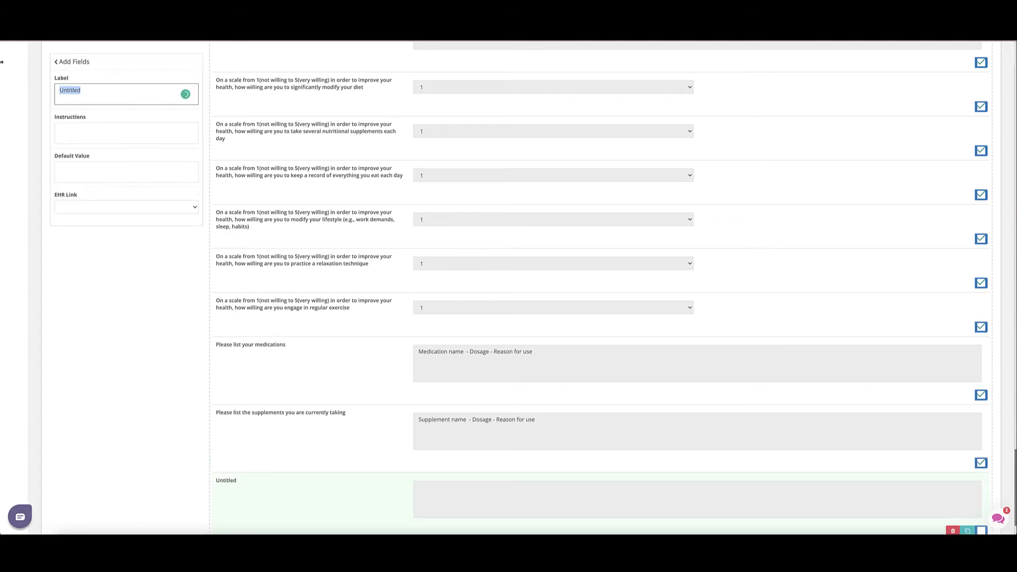
type("Past Medical History")
key("Tab")
Link the field to the Past Medical History area of the SOAP - Template EHR, then update the intake form.
left_click(133, 208)
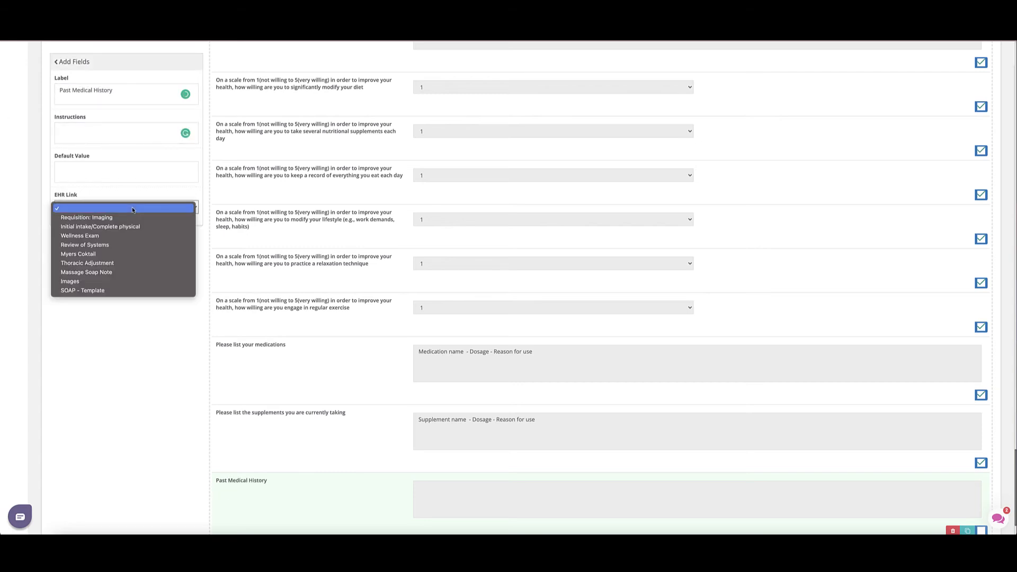
left_click(67, 291)
left_click(67, 228)
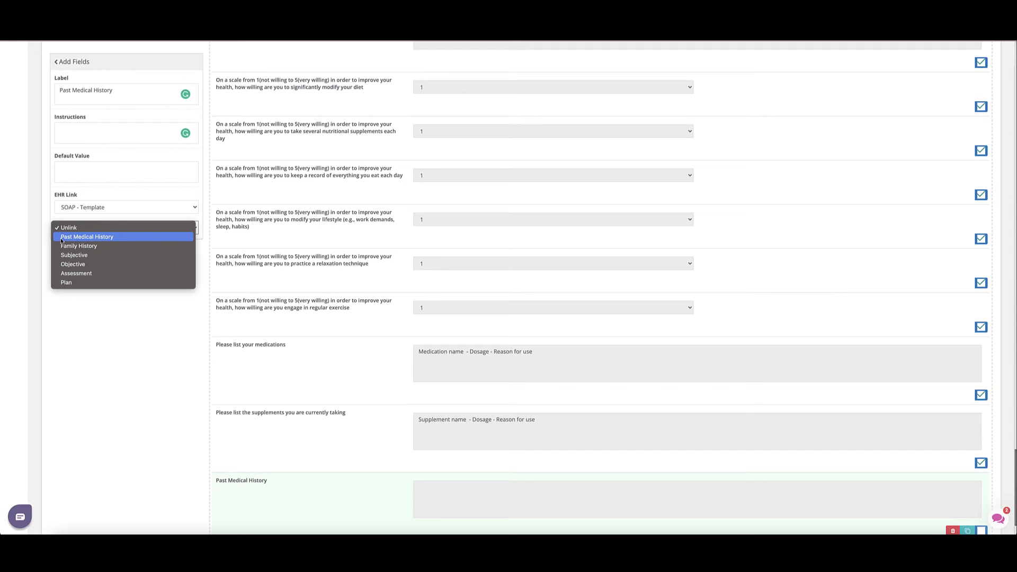
left_click(61, 239)
scroll(302, 284, "down", 2)
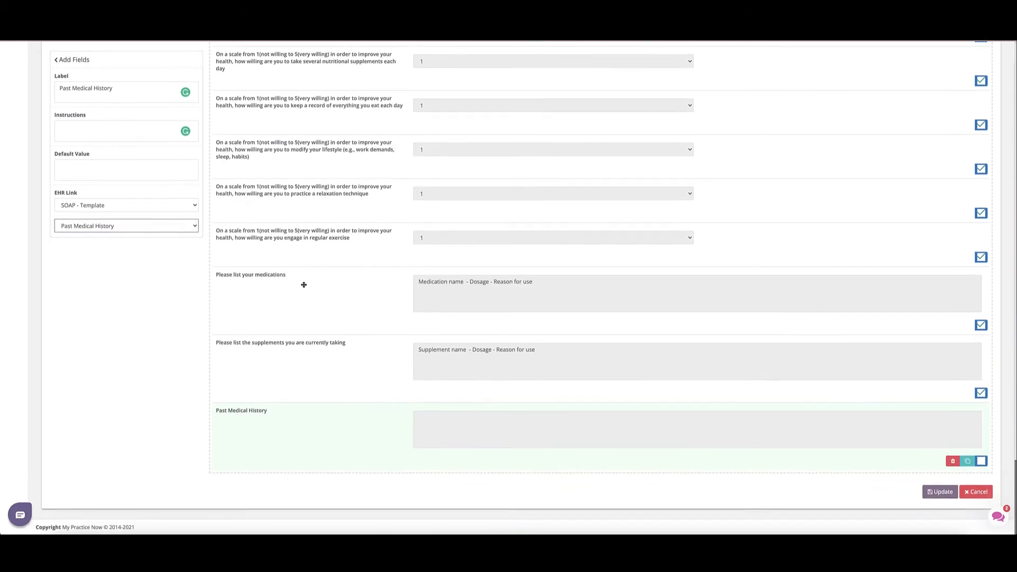
scroll(335, 309, "up", 1)
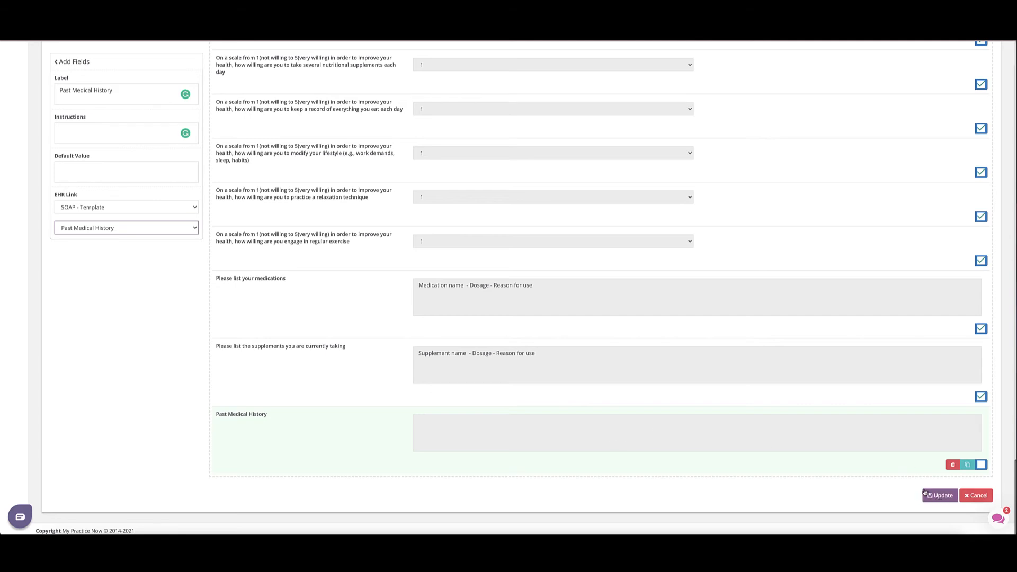
left_click(981, 465)
left_click(939, 496)
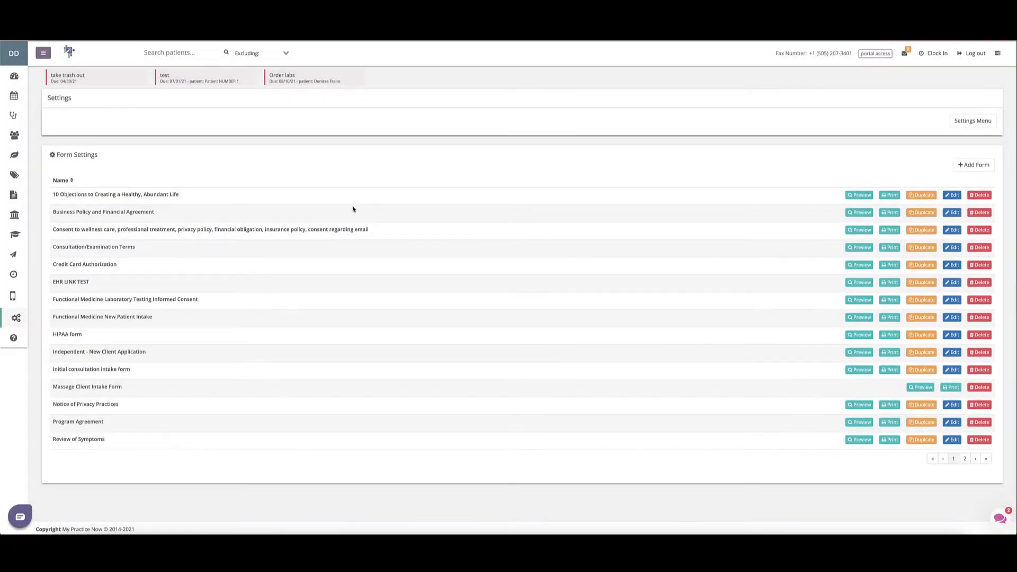
Open the patient's chart and create a new chart note from SOAP - Template.
left_click(13, 117)
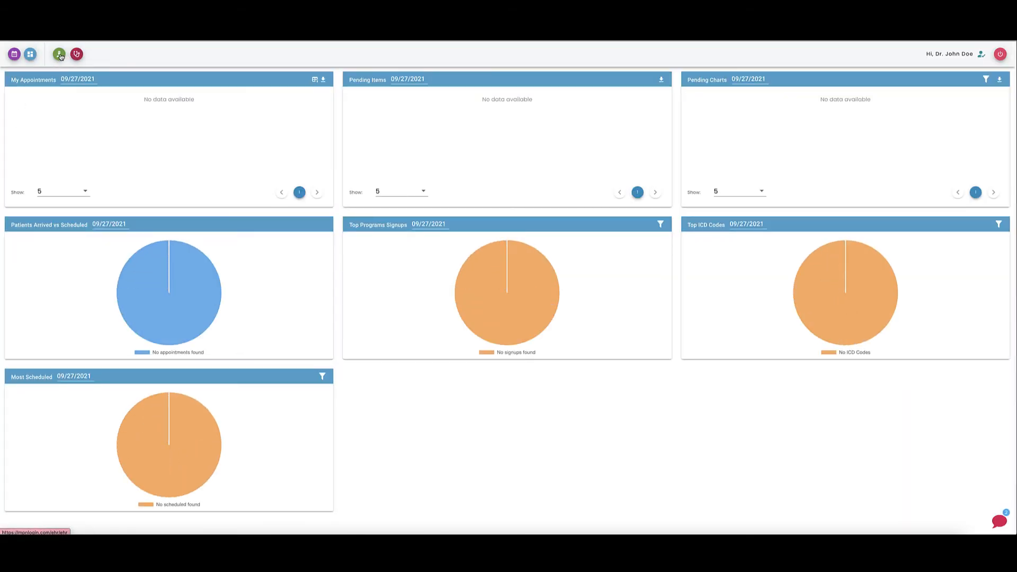
left_click(58, 55)
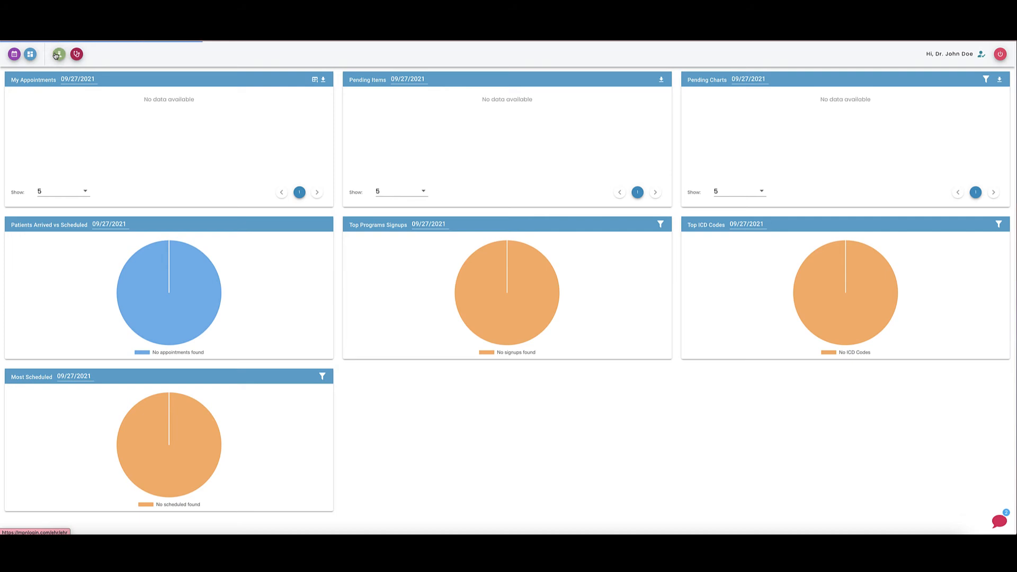
left_click(58, 54)
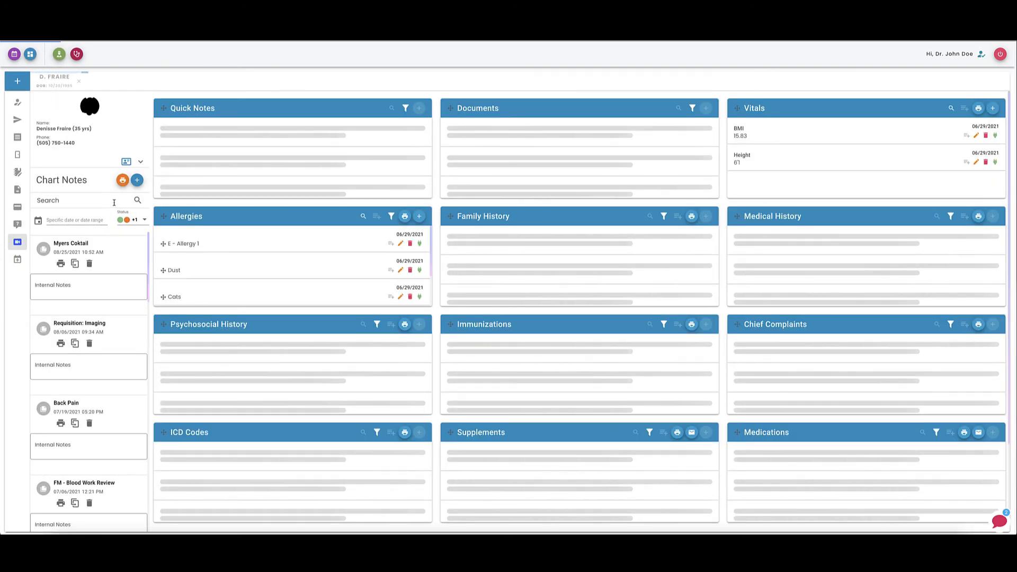
left_click(137, 181)
left_click(441, 132)
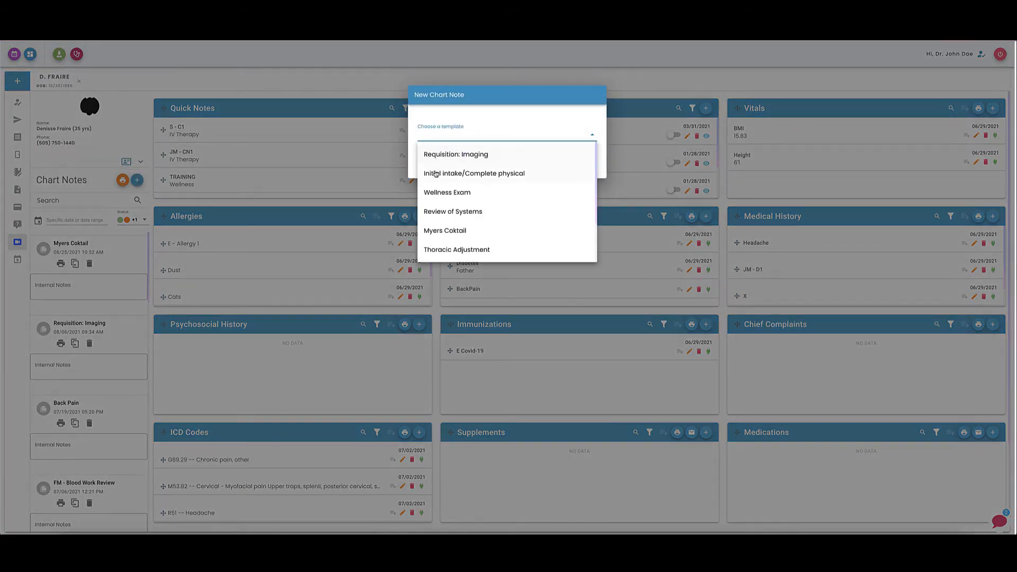
scroll(436, 252, "down", 2)
left_click(436, 253)
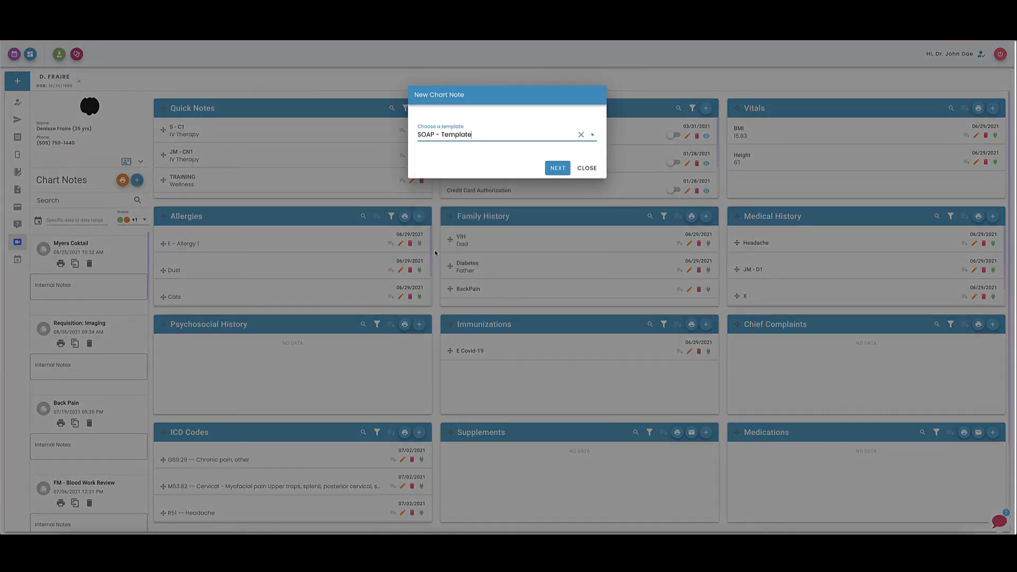
left_click(570, 170)
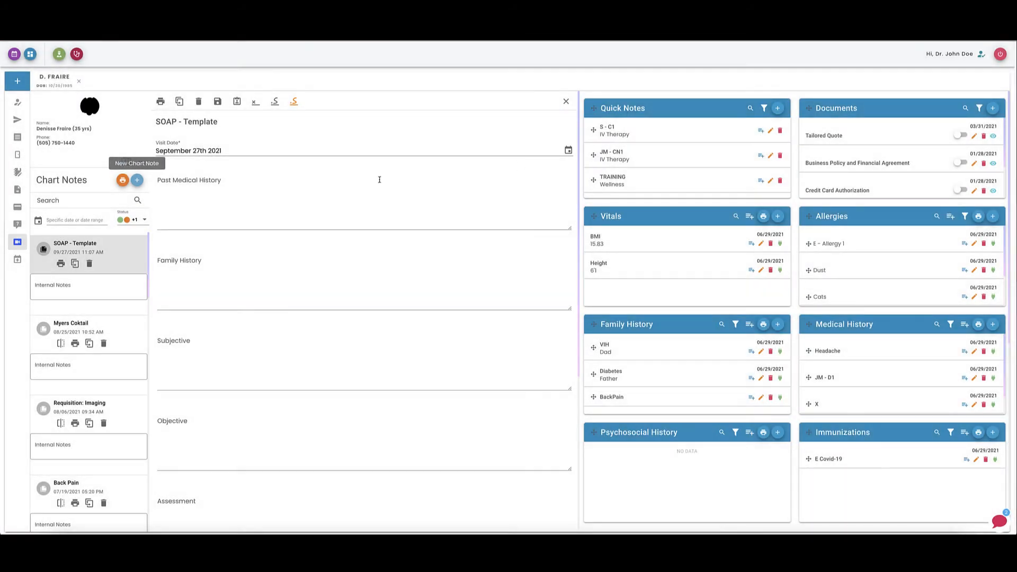
left_click(196, 202)
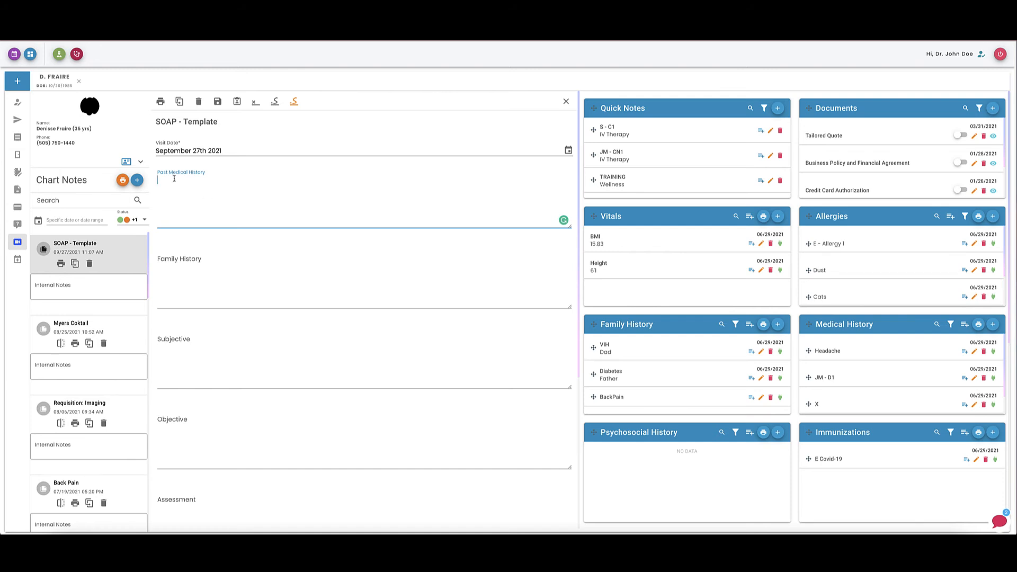
scroll(211, 207, "down", 1)
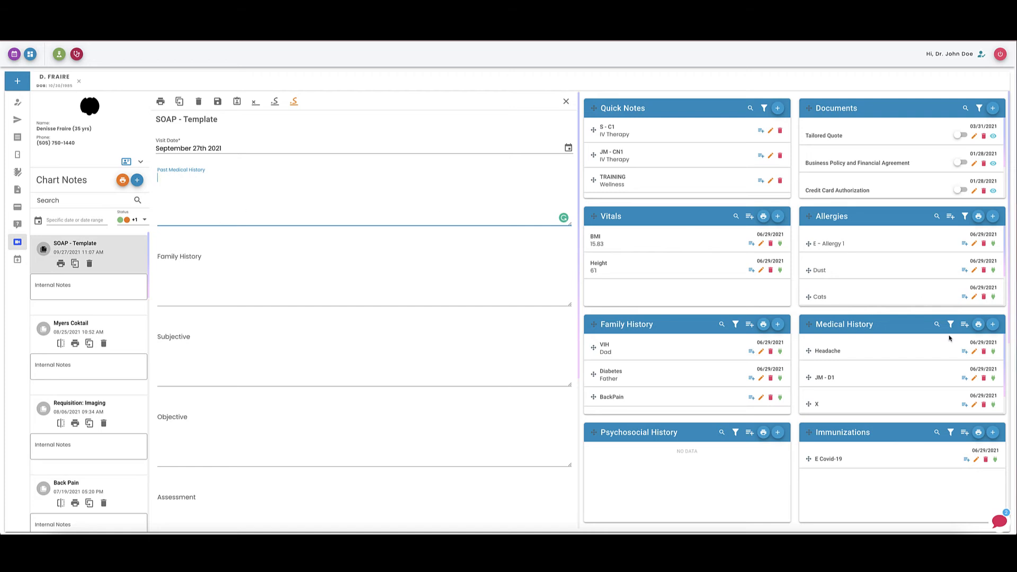
scroll(948, 348, "down", 1)
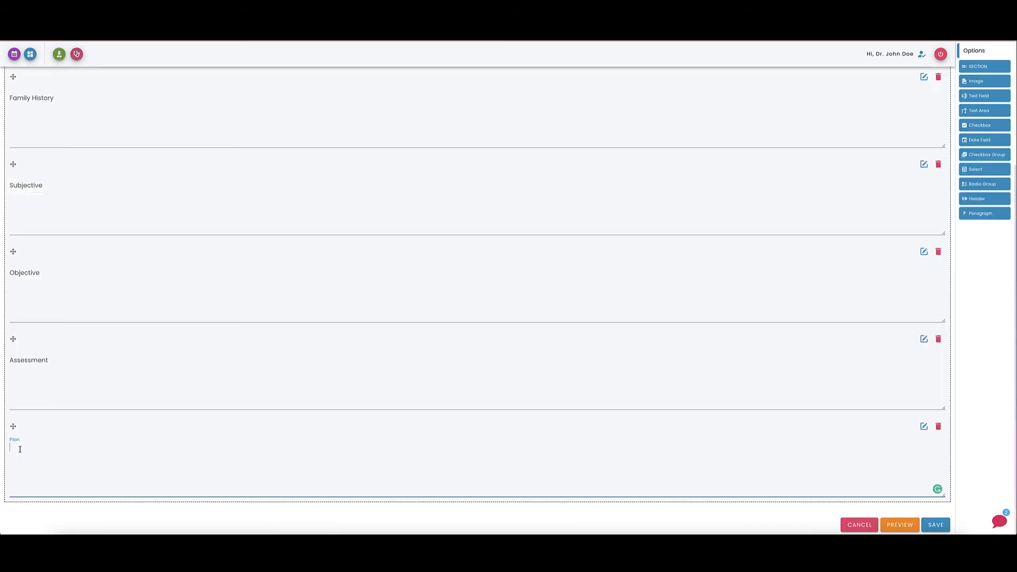
Prefill the template's Plan text area with Medications:, Recommendations:, Plan: and Exercise program: lines, then save.
type("Medications: ")
type("Recommendations: ")
type("Plan: ")
type("Exercise program:")
left_click(937, 525)
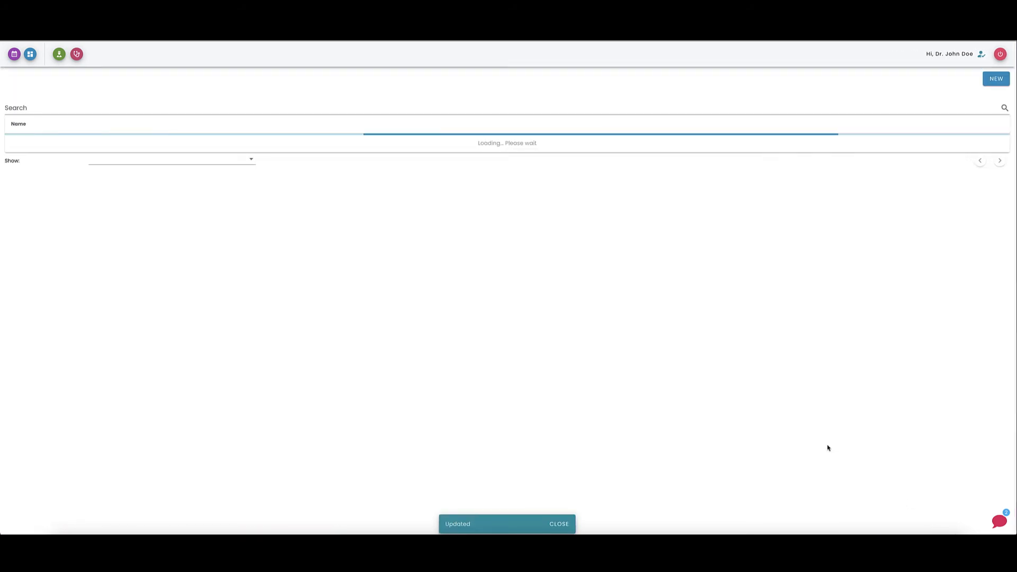
Start another chart note from SOAP - Template and review its fields.
left_click(59, 56)
left_click(492, 139)
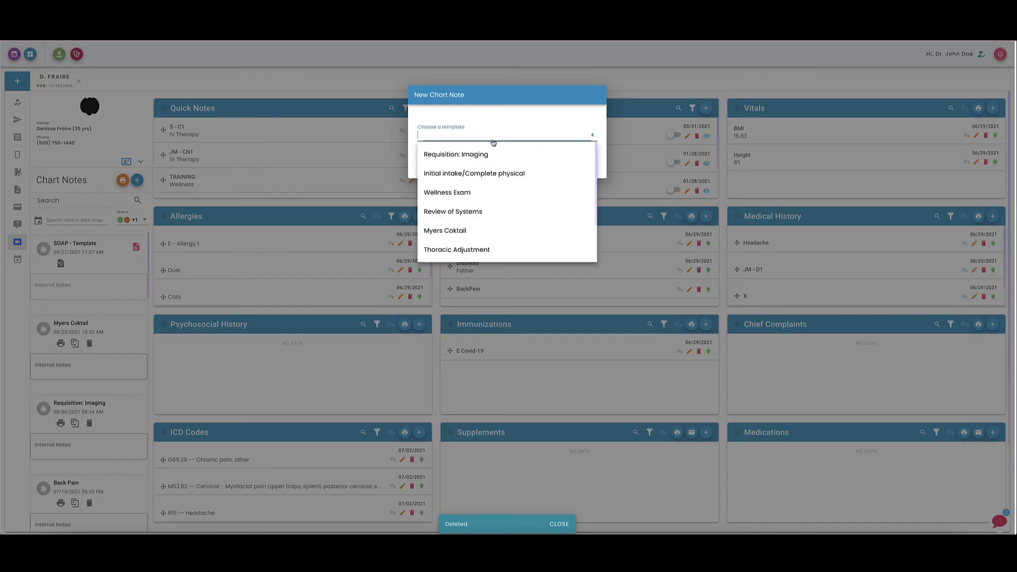
scroll(458, 253, "down", 2)
left_click(459, 250)
left_click(553, 171)
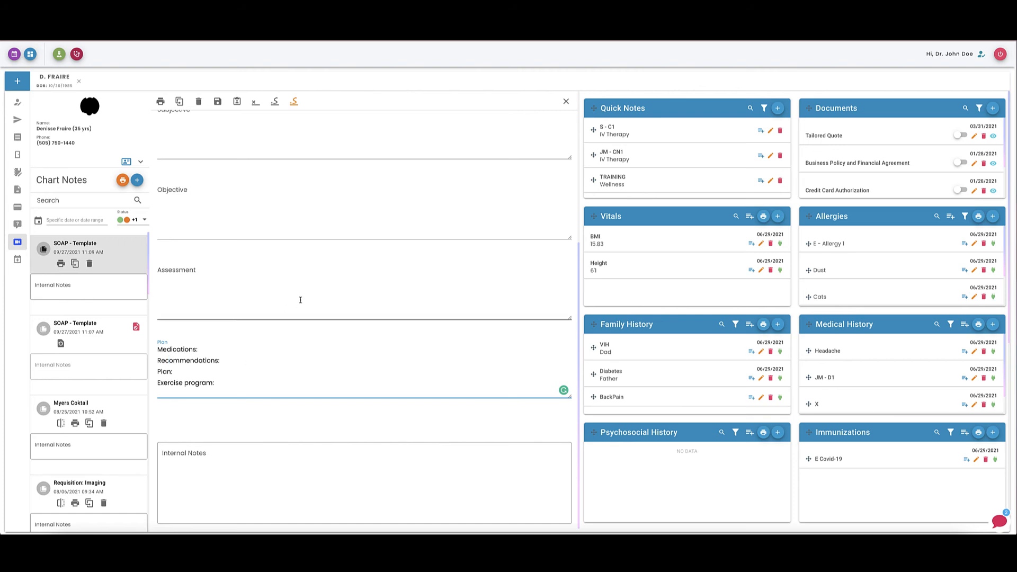
scroll(301, 300, "up", 3)
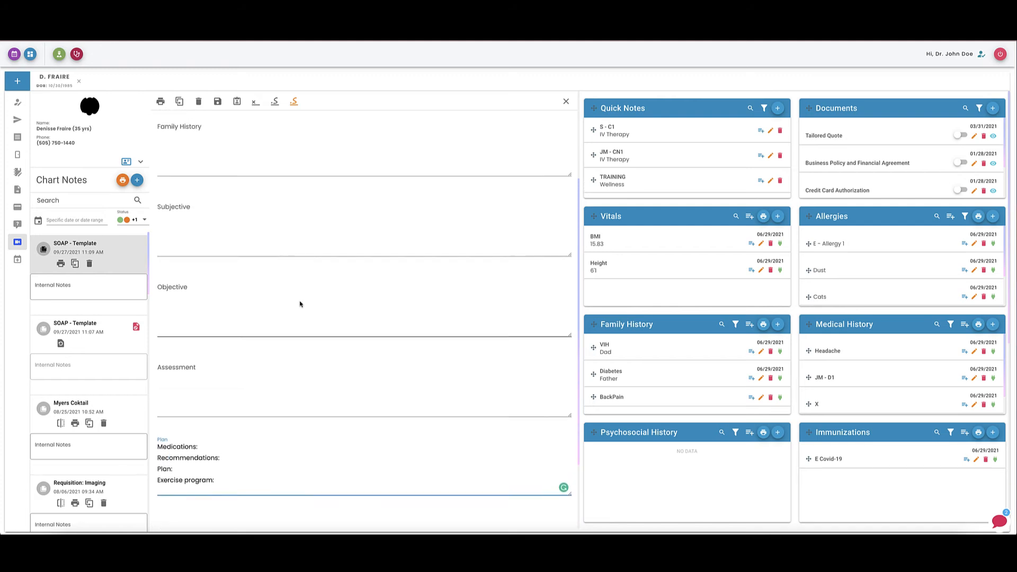
scroll(300, 304, "up", 2)
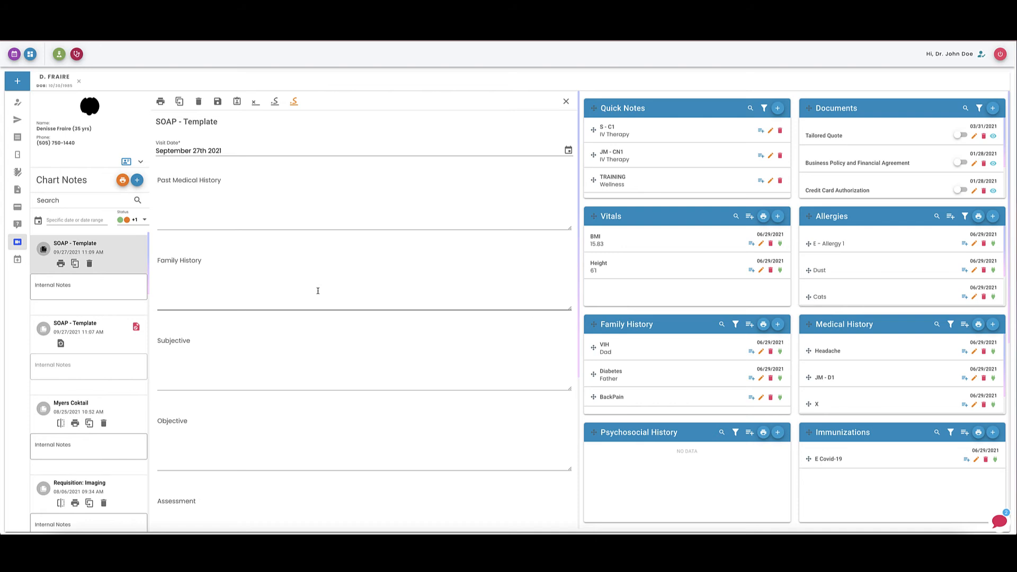
Open the Myers Coktail template for editing and scroll through its fields.
left_click(16, 172)
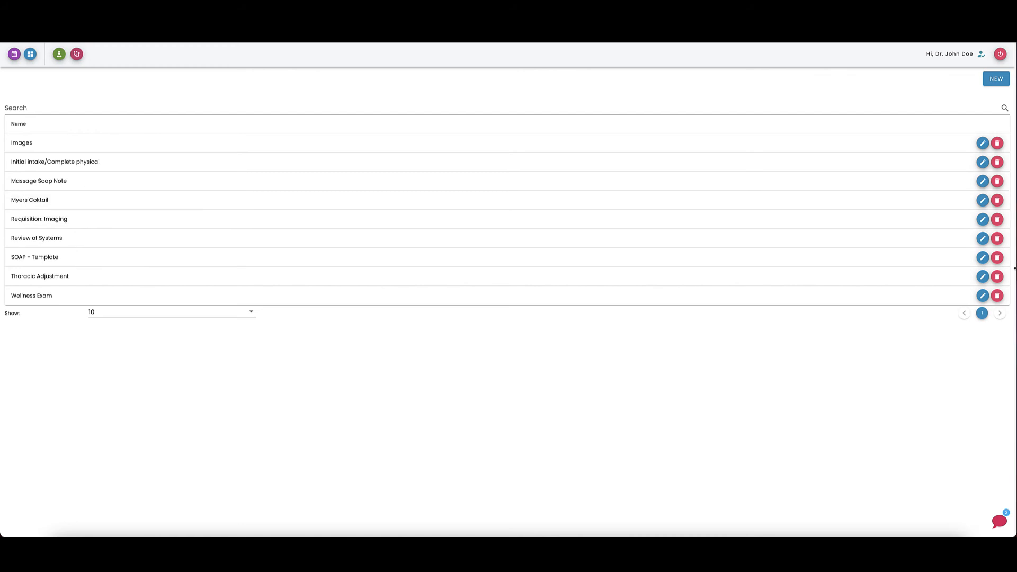
left_click(982, 201)
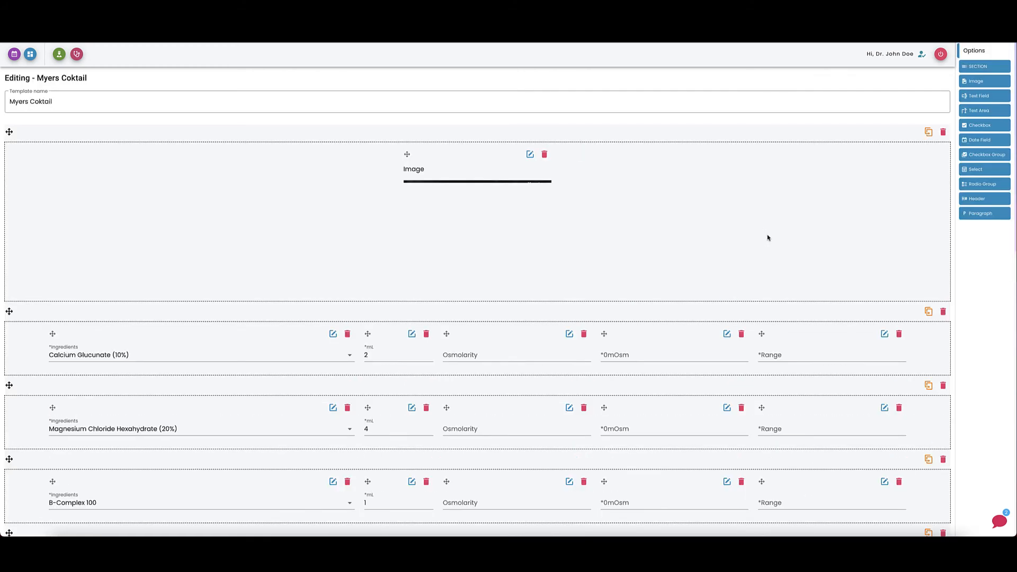
scroll(544, 161, "down", 2)
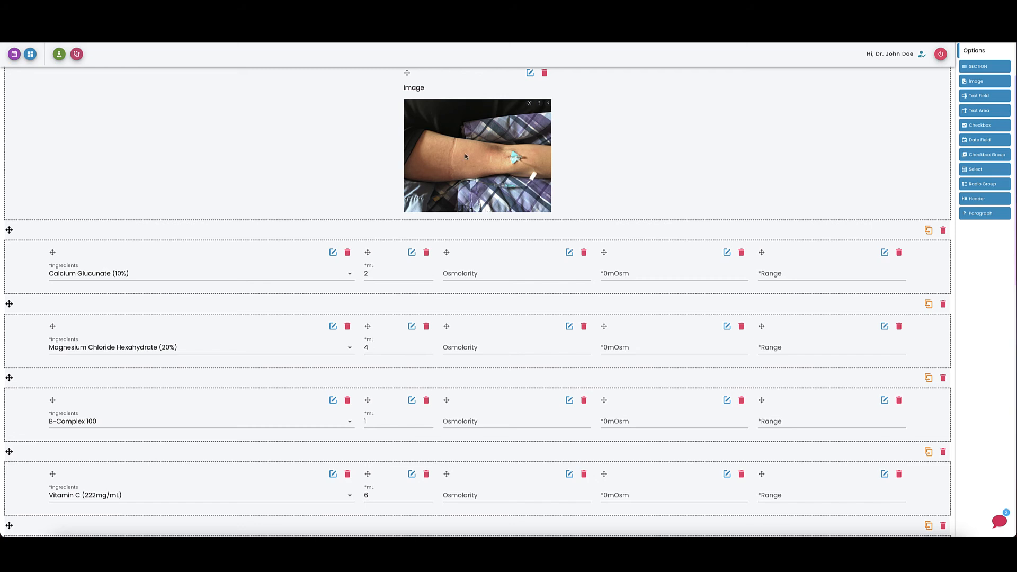
scroll(484, 183, "down", 2)
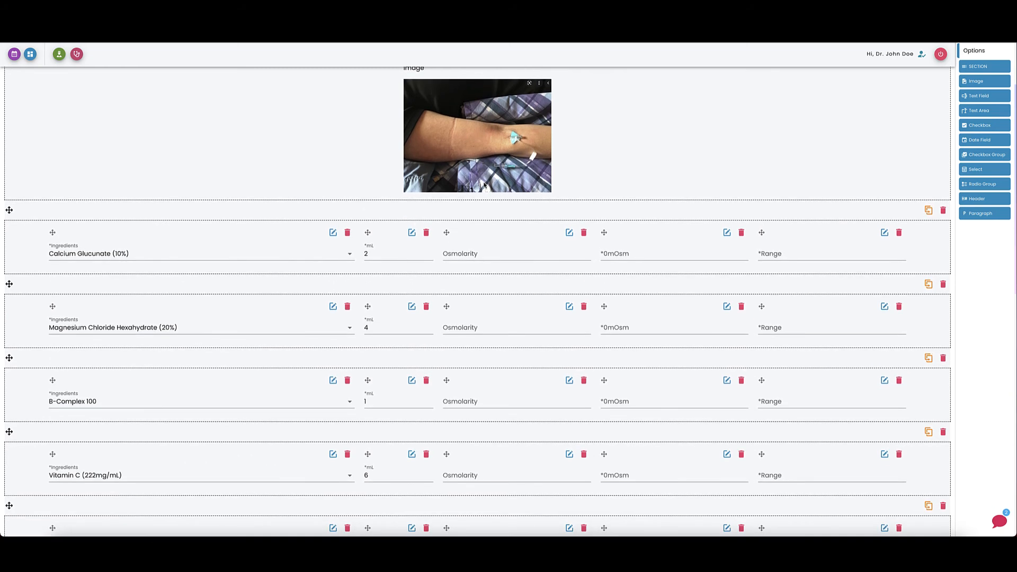
scroll(456, 213, "down", 1)
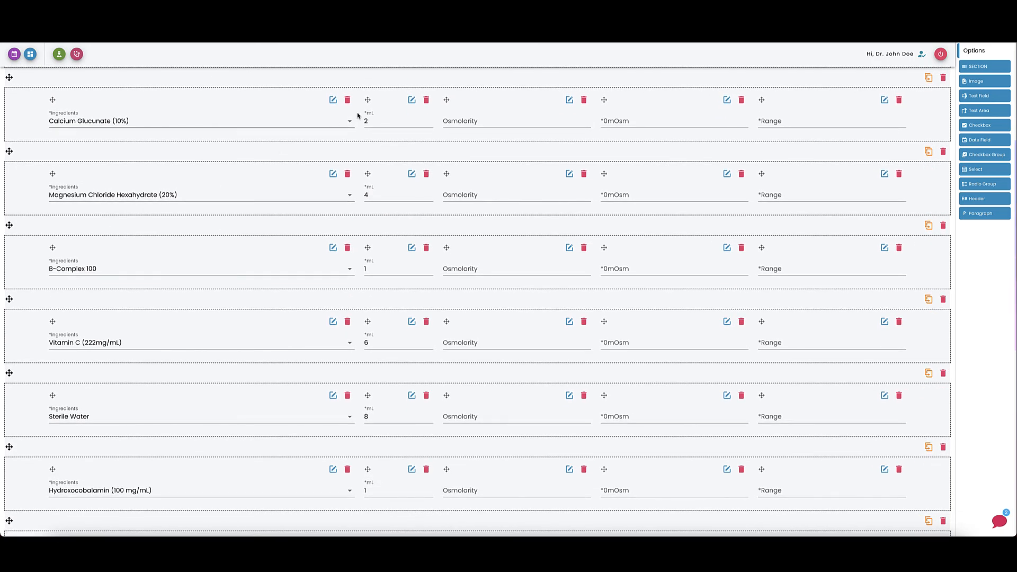
scroll(769, 159, "down", 1)
scroll(769, 159, "down", 7)
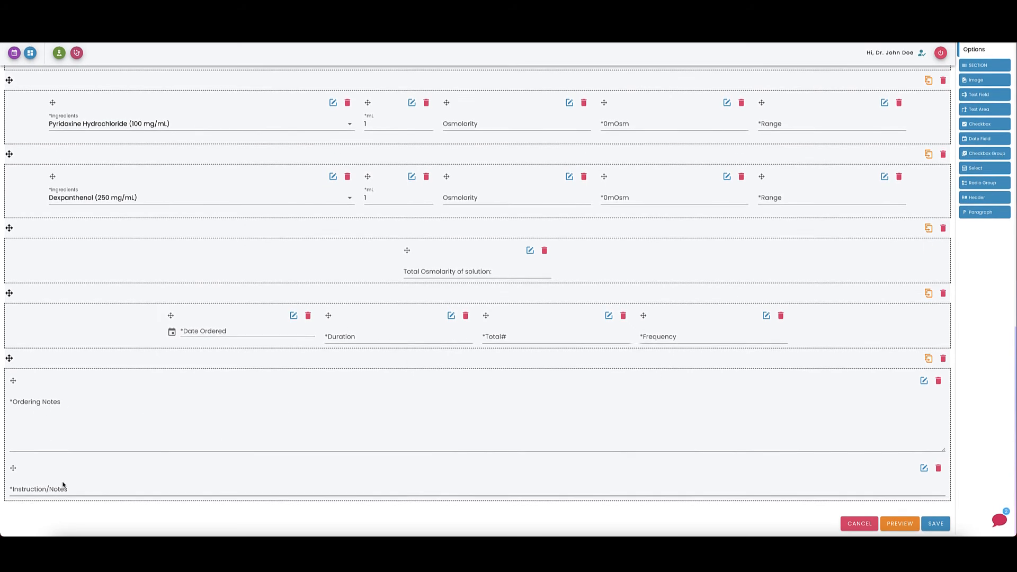
Close the Myers Coktail template and open the Massage Soap Note template for editing, scrolling through its fields.
left_click(912, 528)
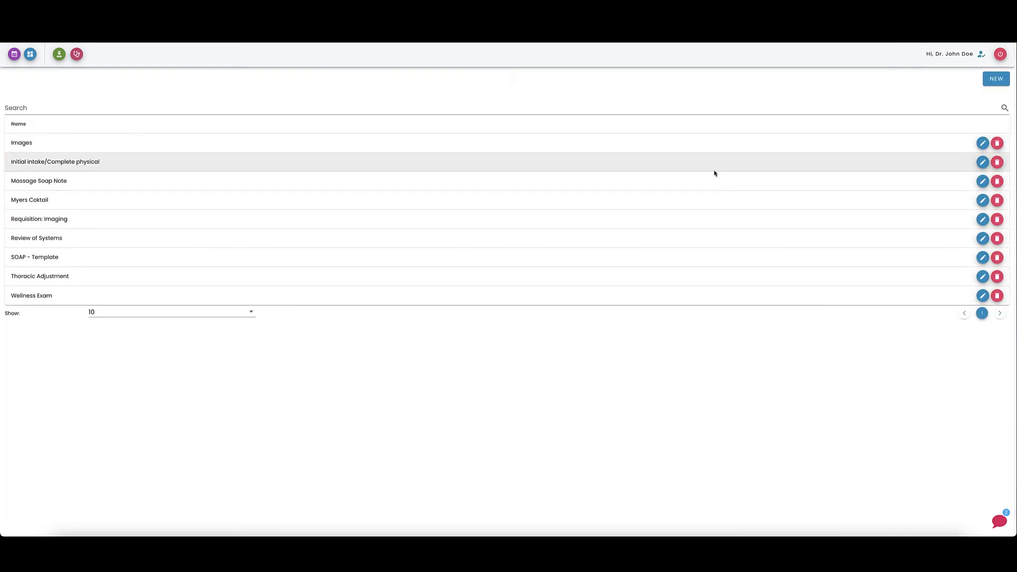
left_click(982, 183)
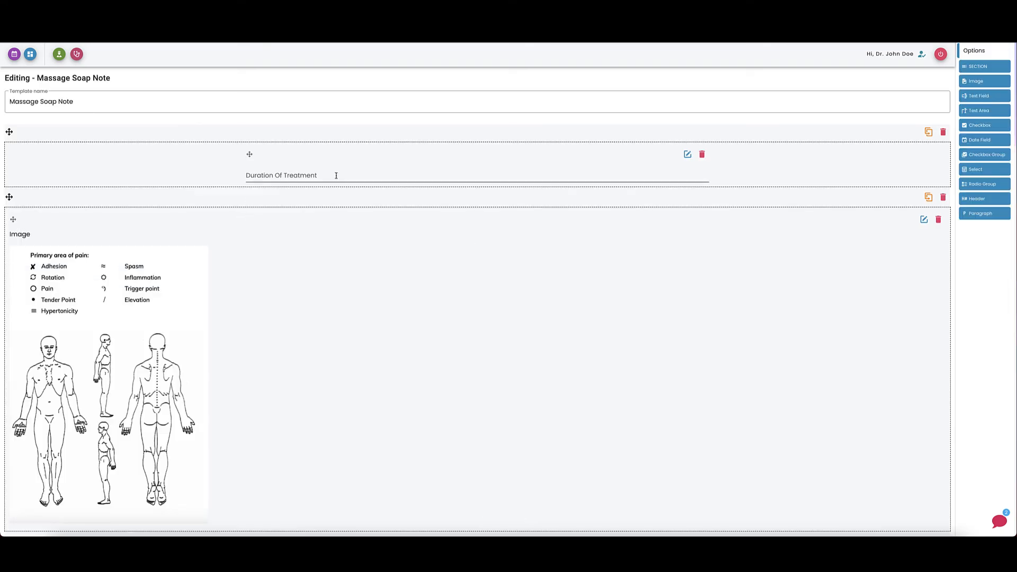
scroll(336, 175, "down", 3)
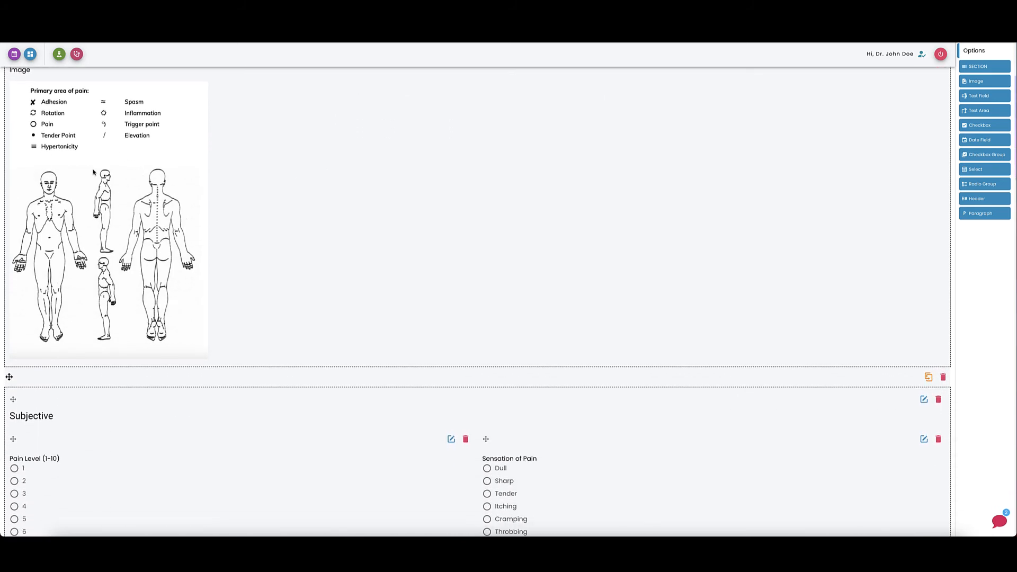
scroll(40, 186, "down", 5)
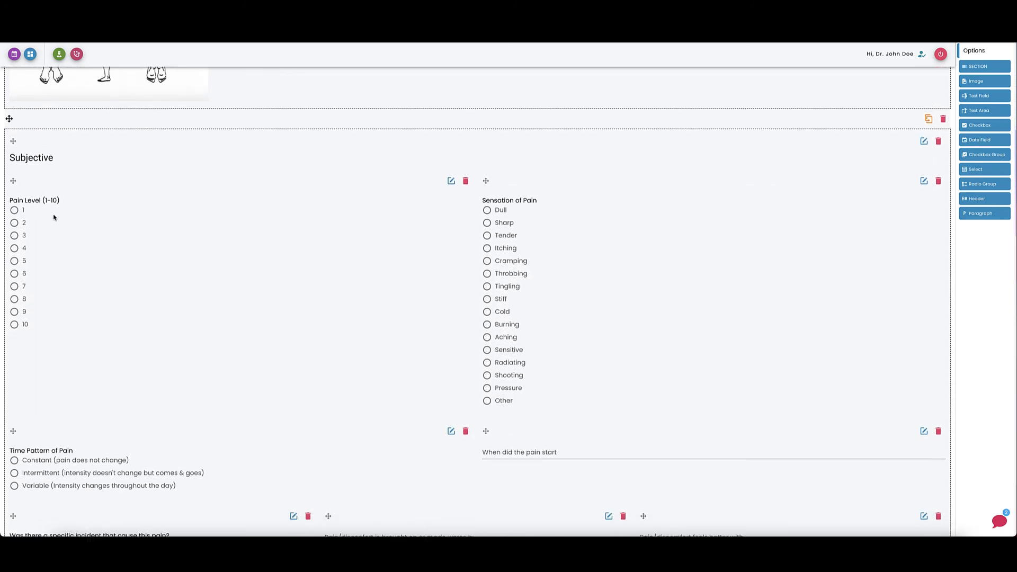
scroll(52, 215, "down", 5)
scroll(50, 226, "up", 15)
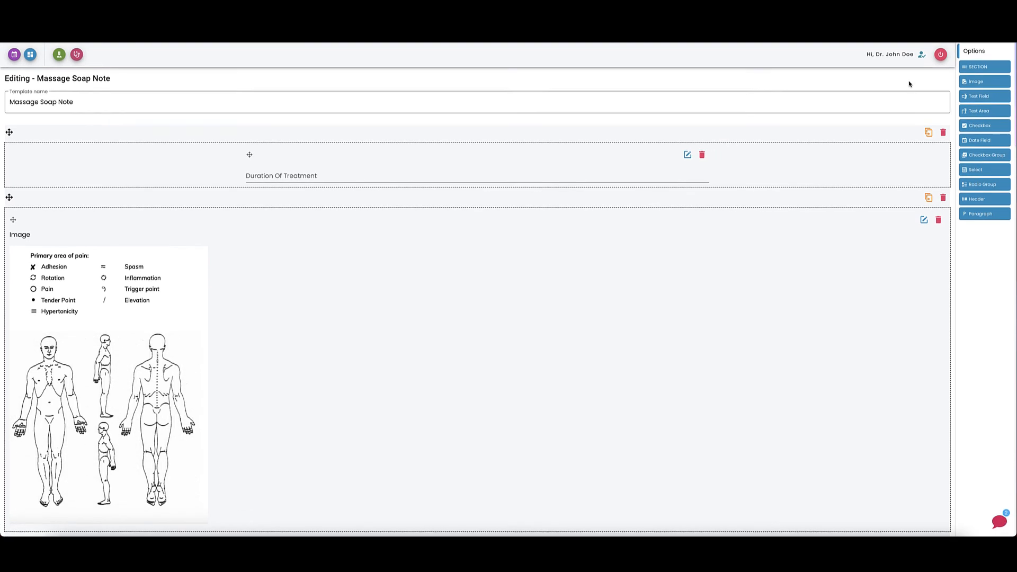
Go to the patient's chart and create a new chart note from the Massage Soap Note template.
left_click(60, 55)
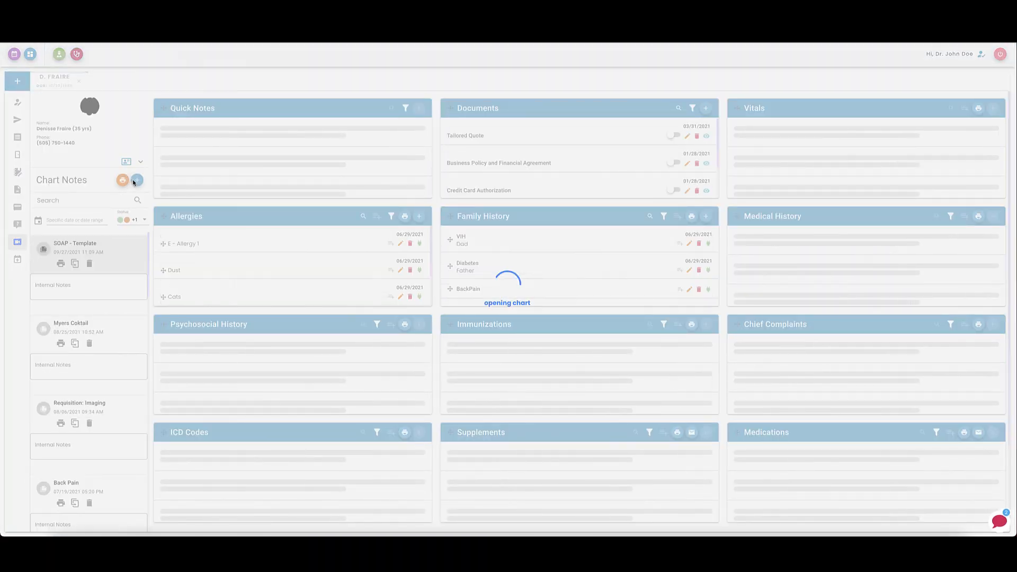
left_click(136, 180)
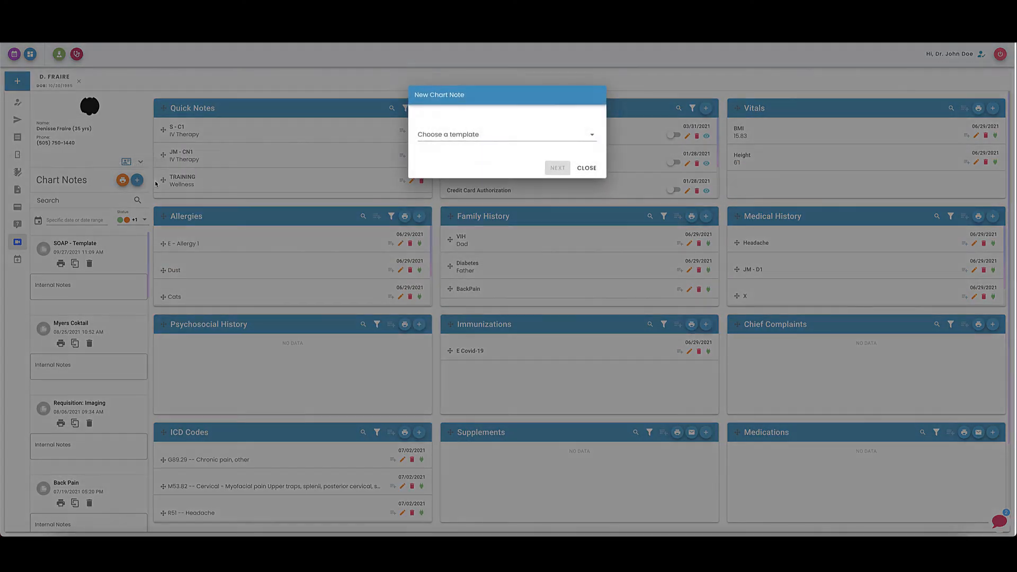
left_click(539, 128)
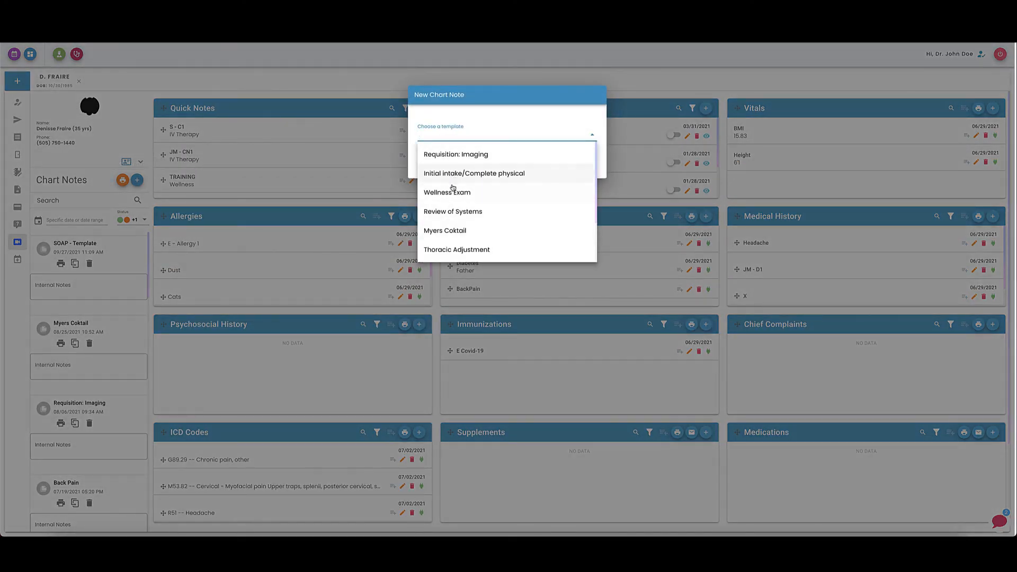
scroll(454, 201, "down", 1)
left_click(456, 230)
left_click(561, 171)
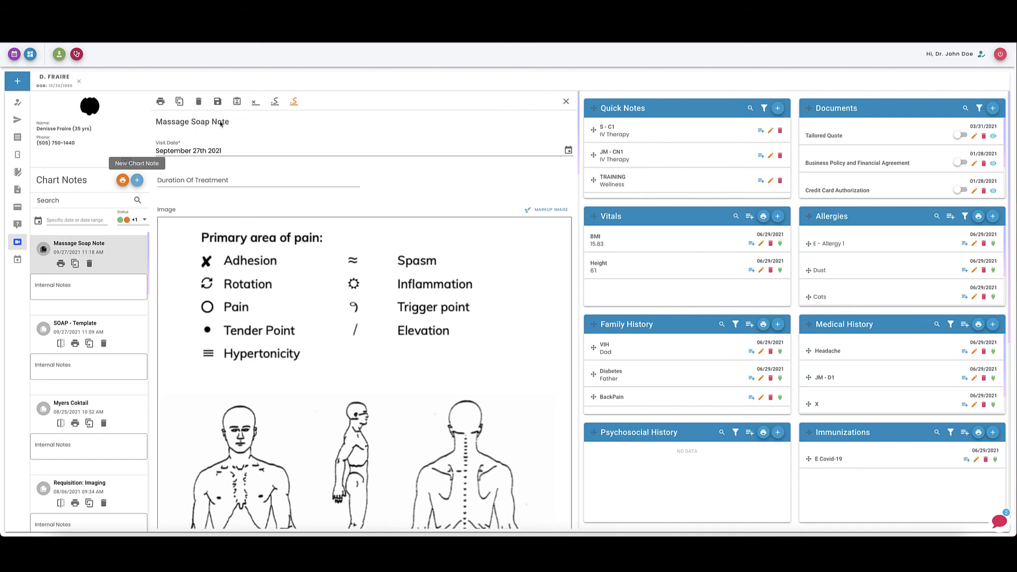
Enter 60 minutes as the Duration Of Treatment.
left_click(177, 181)
type("60")
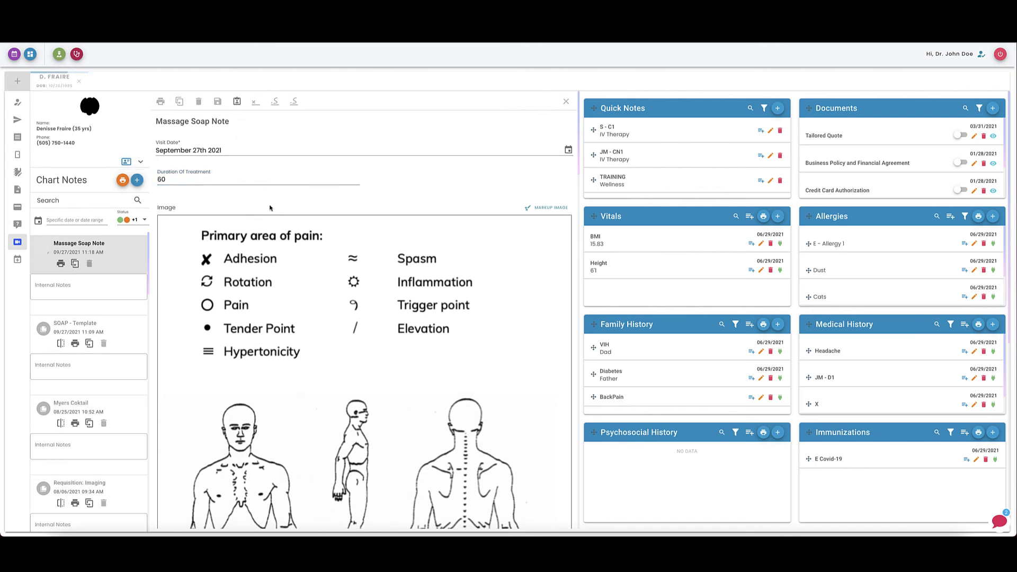
scroll(270, 208, "down", 1)
type("m")
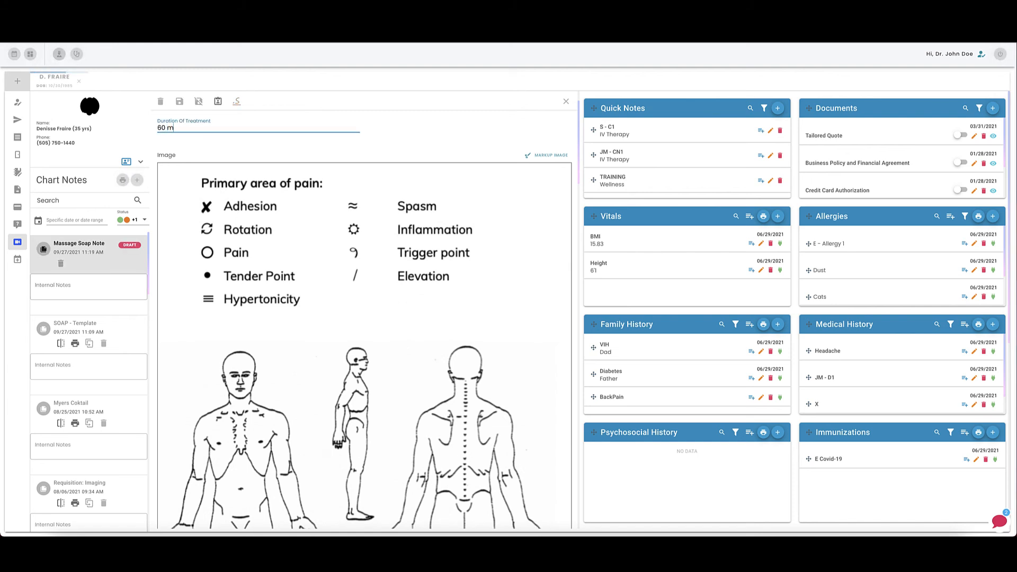
type("inutes")
left_click(255, 230)
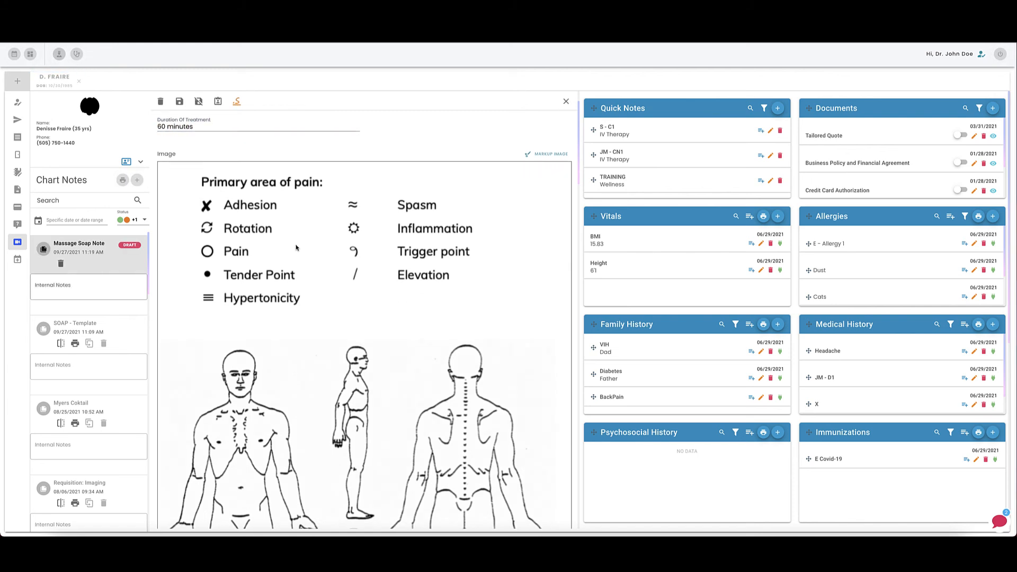
Mark up the body diagram image with circles on the front arm and back of the neck and a red X on the lower back.
scroll(297, 247, "down", 1)
scroll(296, 247, "down", 1)
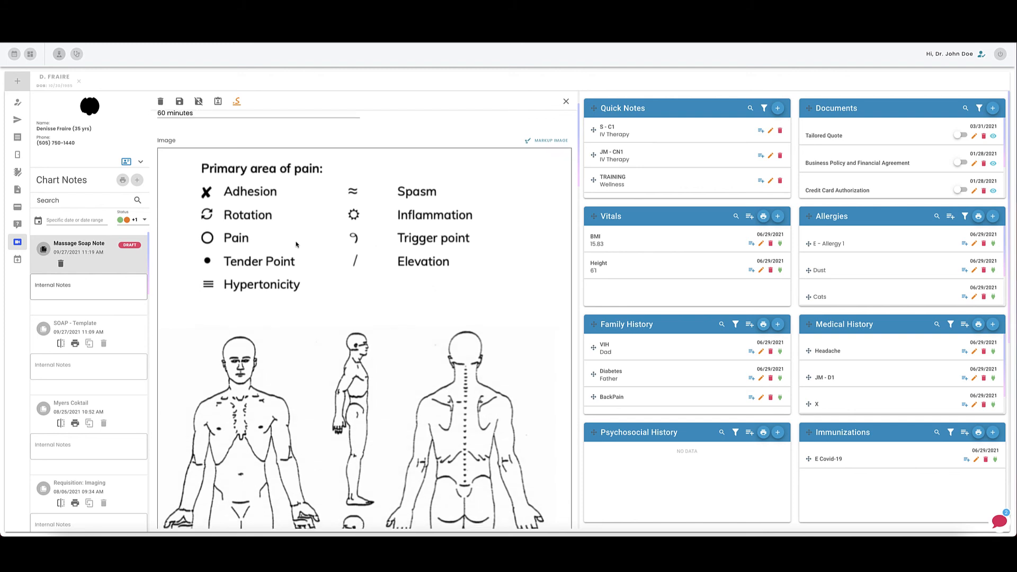
scroll(296, 245, "down", 1)
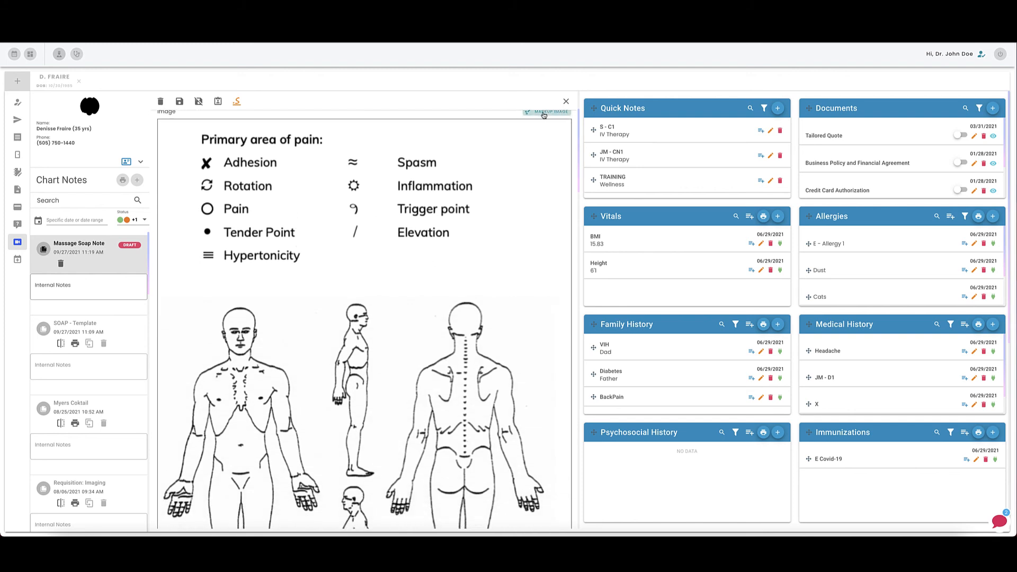
left_click(545, 113)
scroll(522, 249, "down", 3)
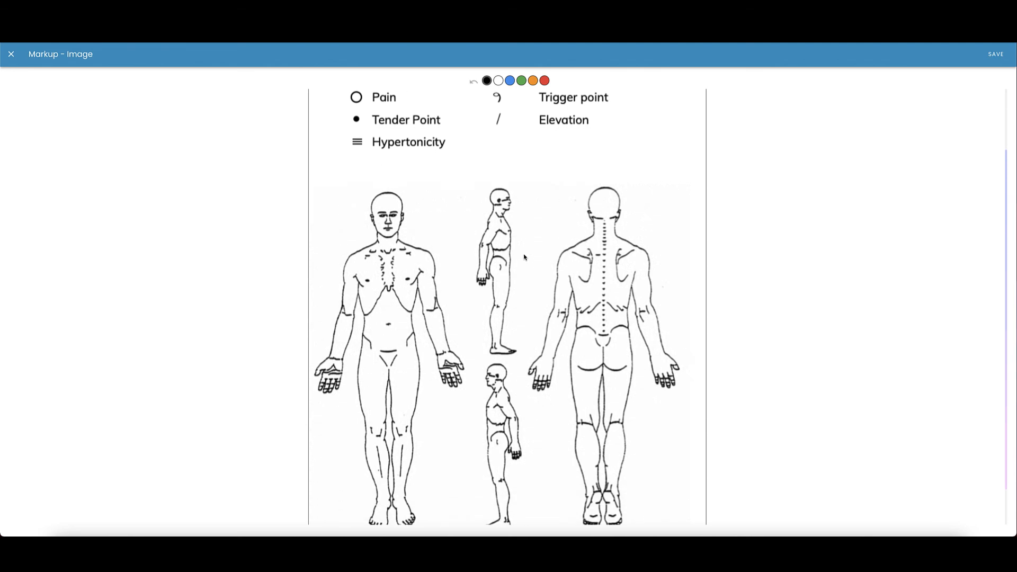
scroll(445, 189, "up", 2)
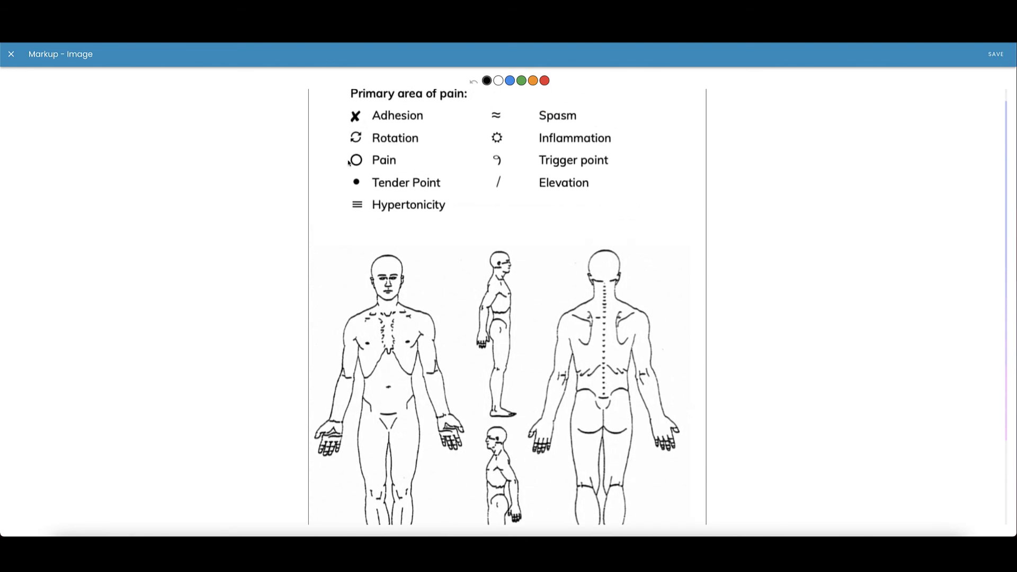
scroll(376, 355, "down", 2)
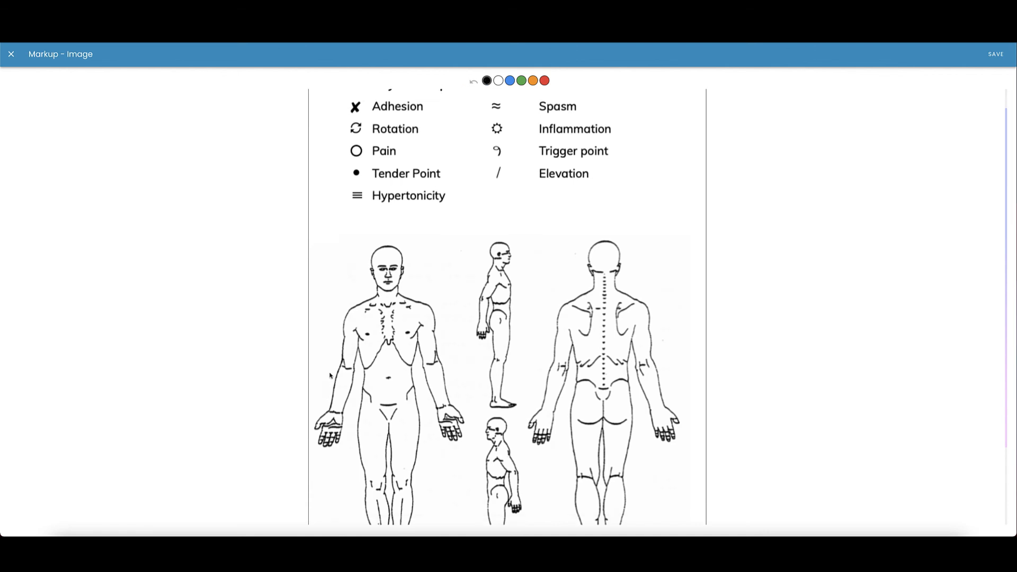
mouse_move(423, 257)
left_mouse_down()
mouse_move(405, 268)
mouse_move(426, 273)
mouse_move(427, 254)
mouse_move(416, 290)
mouse_move(432, 305)
mouse_move(436, 279)
left_mouse_up()
mouse_move(444, 323)
left_mouse_down()
mouse_move(426, 319)
mouse_move(433, 343)
mouse_move(443, 325)
left_mouse_up()
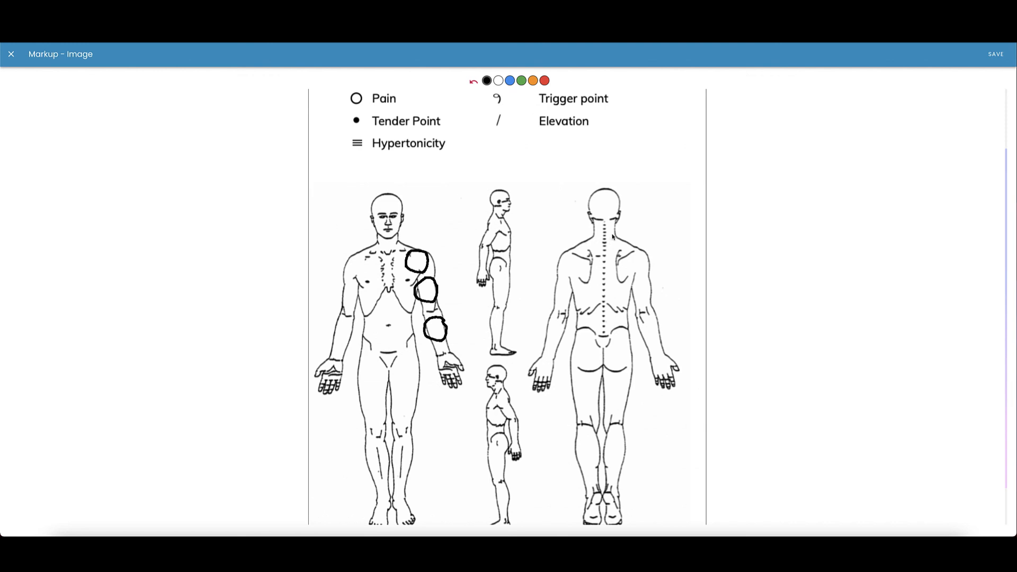
left_click_drag(612, 234, 610, 242)
scroll(550, 301, "down", 1)
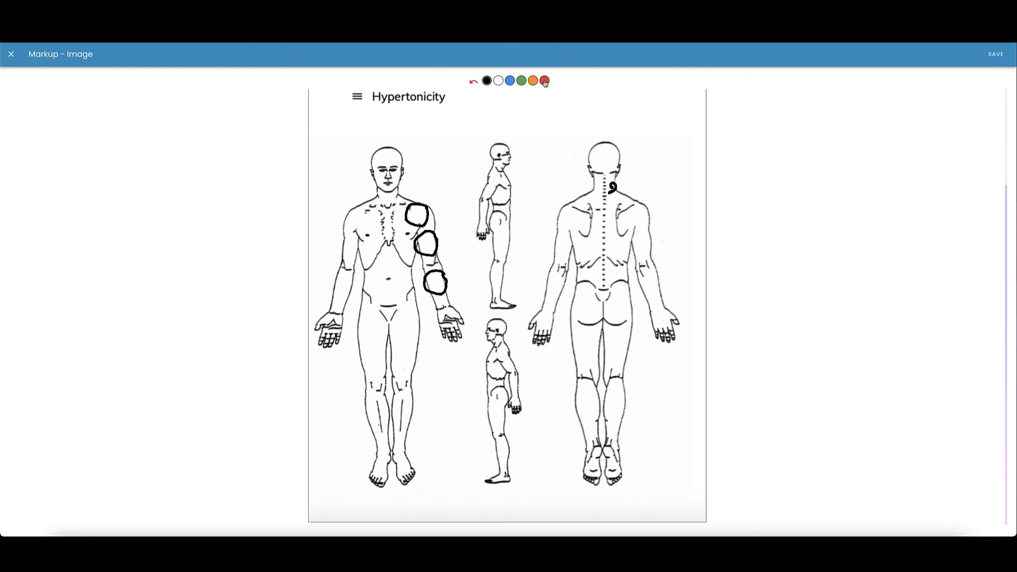
mouse_move(598, 285)
left_mouse_down()
mouse_move(615, 301)
mouse_move(622, 282)
left_mouse_up()
Set the Pain Level to 7 and the Sensation of Pain to Dull.
scroll(467, 260, "down", 3)
scroll(467, 260, "down", 7)
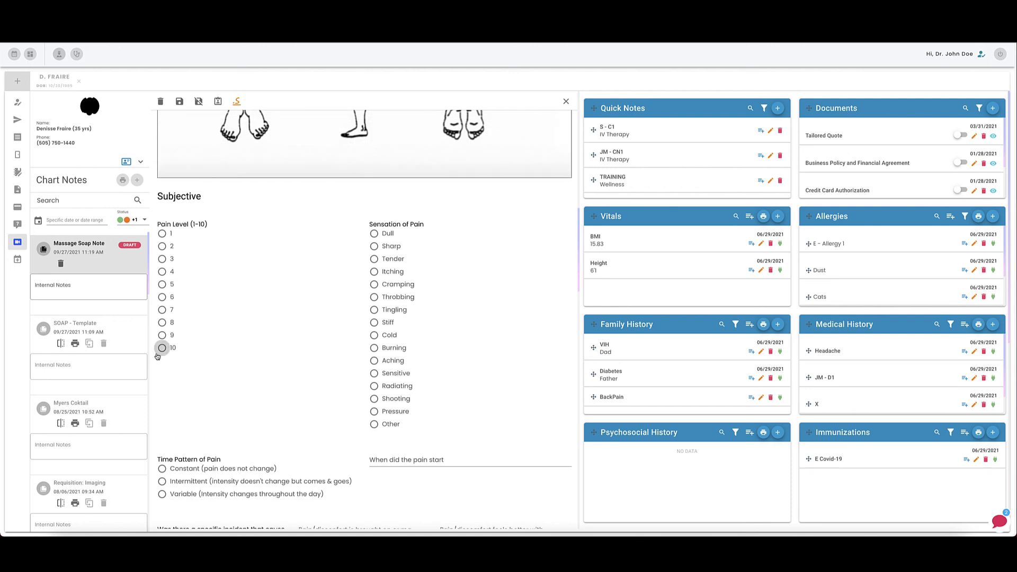
left_click(162, 310)
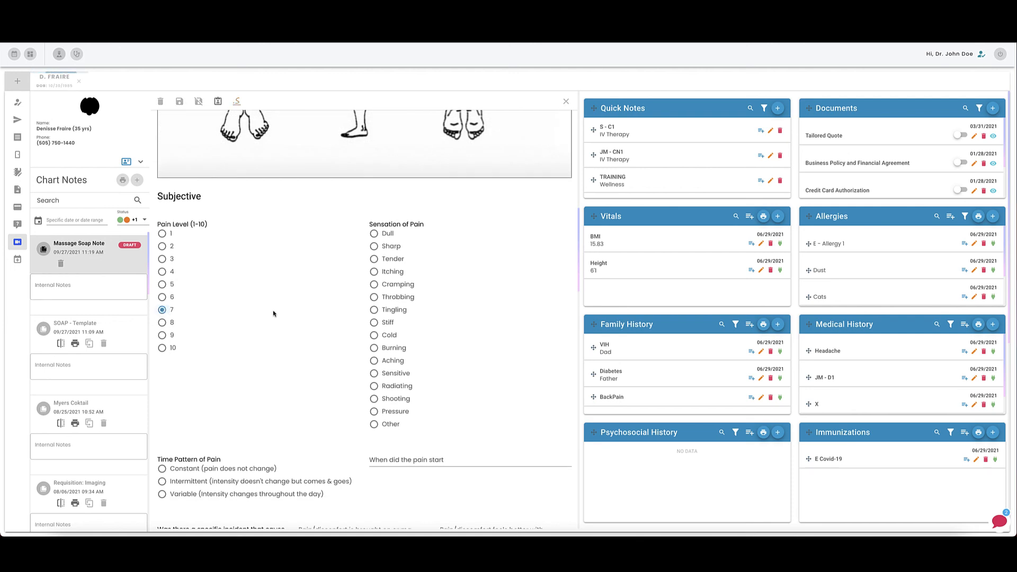
left_click(374, 233)
Choose Constant as the time pattern of pain and Fall as the causing incident.
scroll(366, 410, "down", 1)
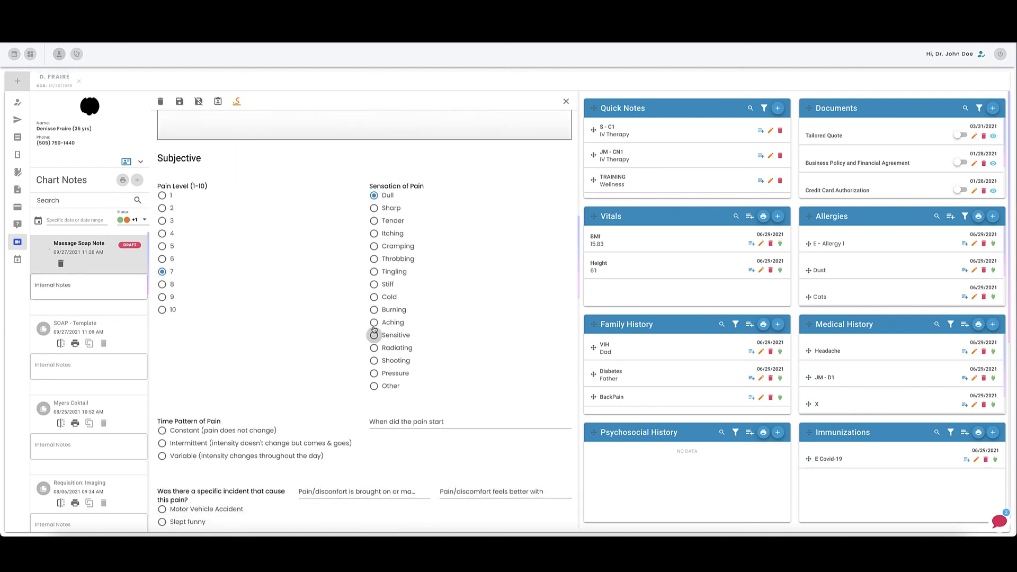
scroll(375, 334, "down", 3)
left_click(162, 295)
left_click(162, 401)
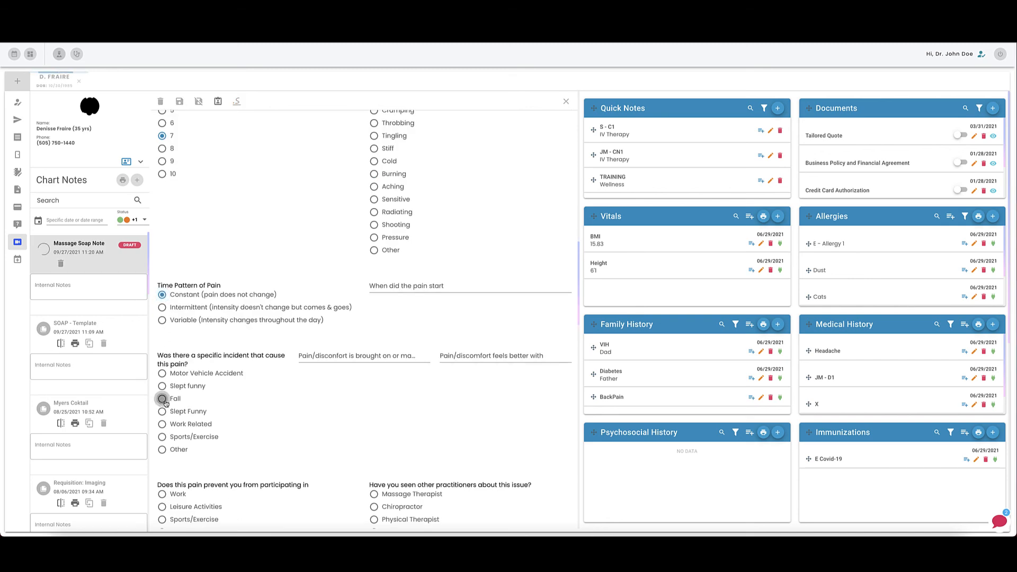
In the Objective section select Twist for pelvis, Protract for shoulders and Scoliosis for spine.
scroll(393, 305, "down", 1)
scroll(392, 305, "down", 9)
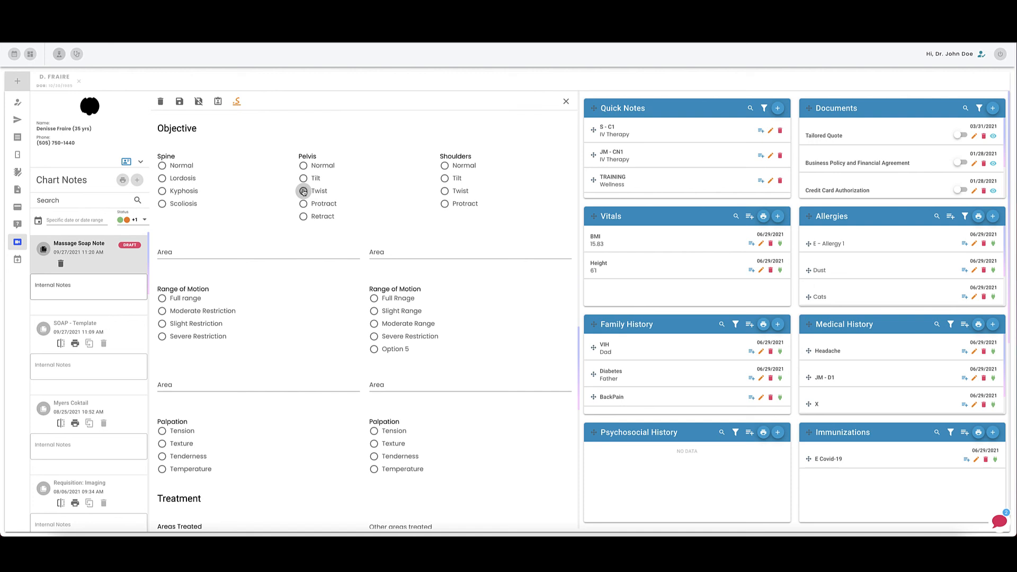
left_click(304, 192)
left_click(444, 204)
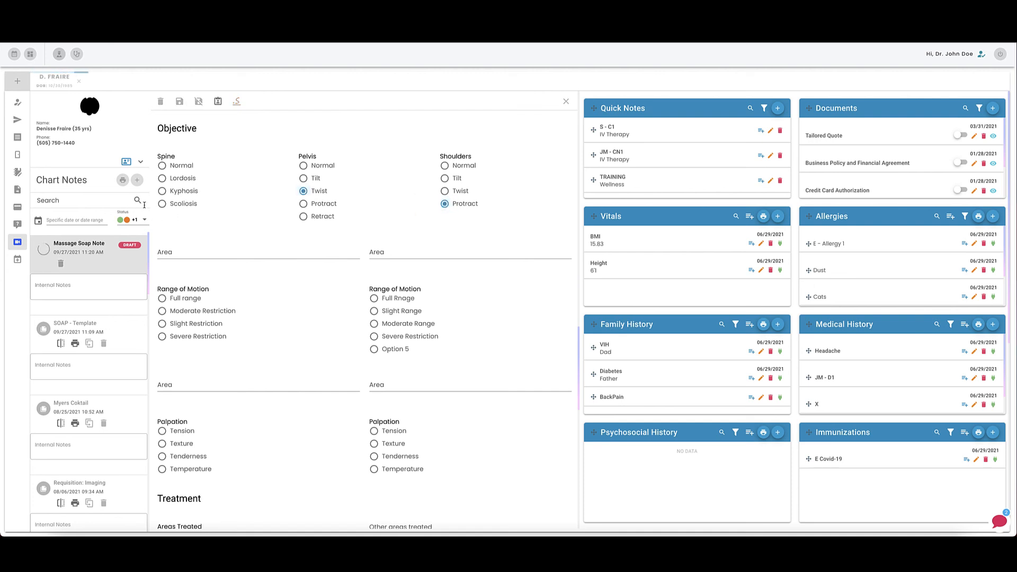
left_click(162, 204)
Save the Massage Soap Note chart note.
scroll(189, 301, "down", 2)
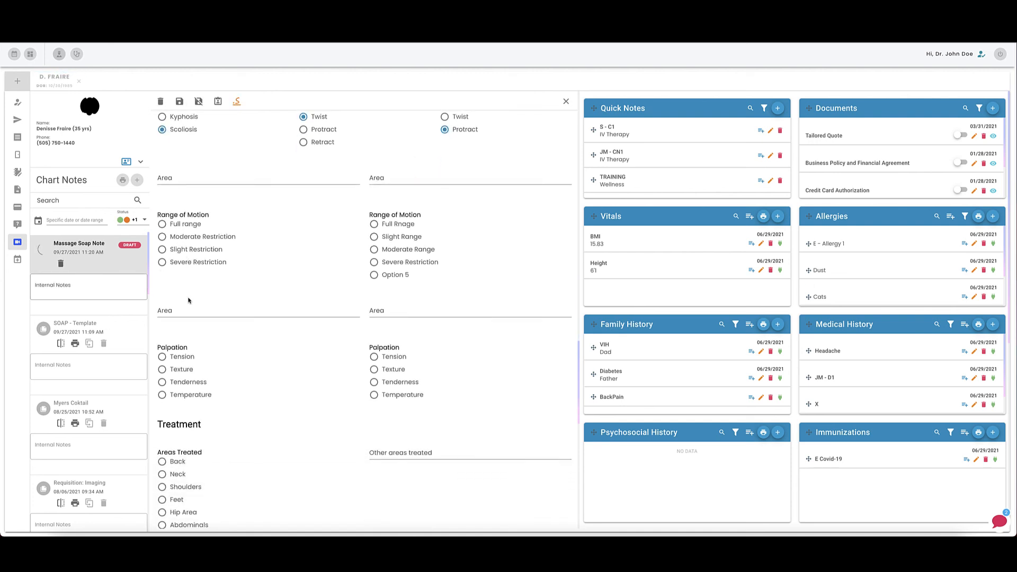
scroll(188, 300, "down", 8)
scroll(257, 386, "up", 20)
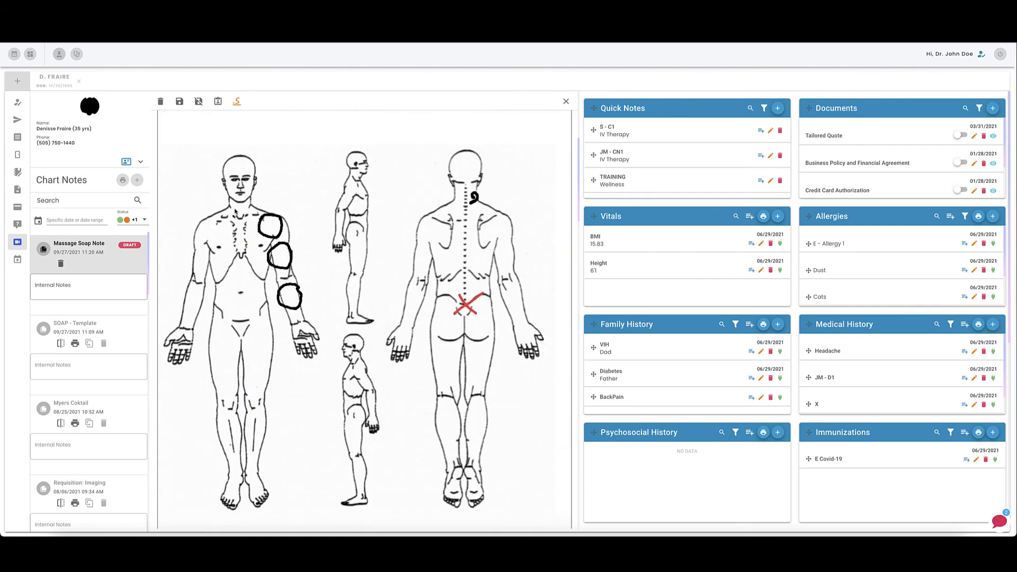
scroll(235, 211, "up", 5)
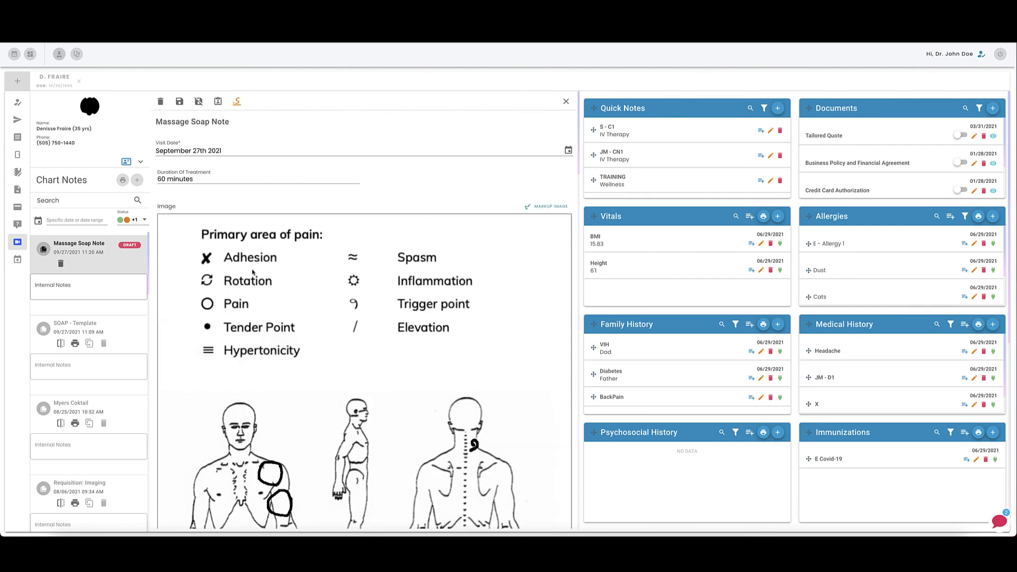
left_click(181, 101)
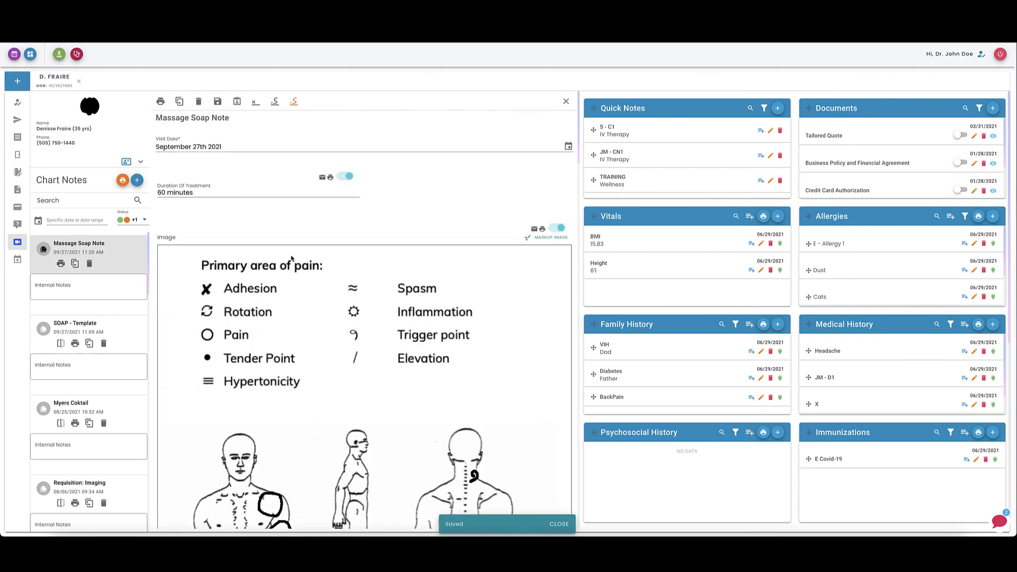
Scroll through the saved note down to the Plan section, then return to the chart templates list.
scroll(311, 287, "down", 5)
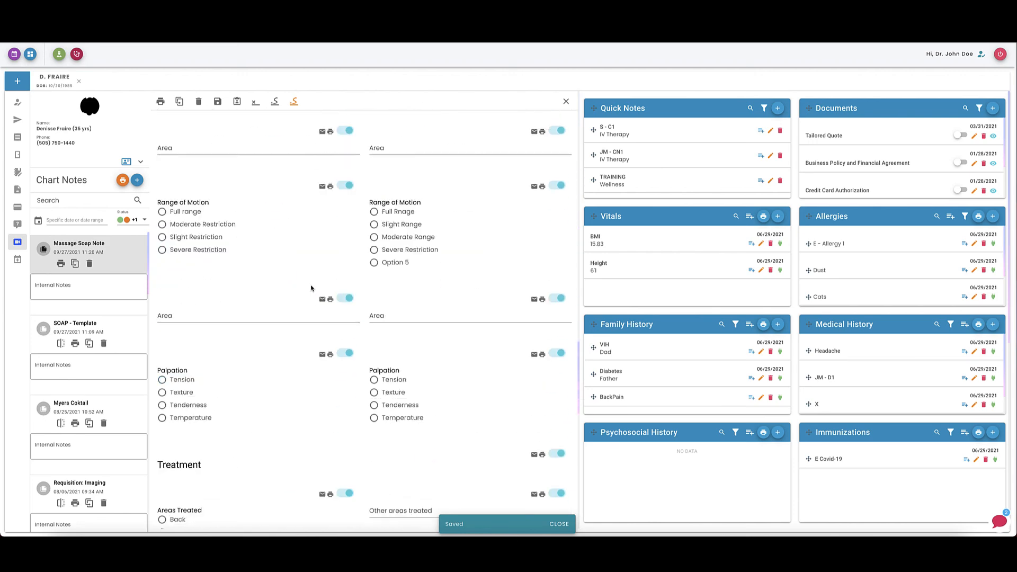
scroll(312, 288, "down", 10)
left_click(168, 360)
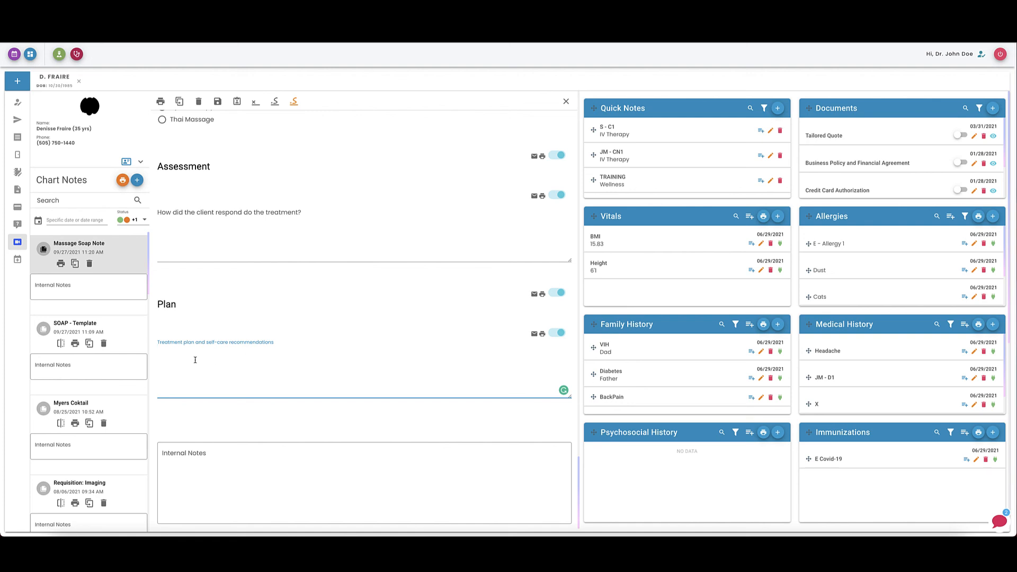
scroll(200, 341, "up", 1)
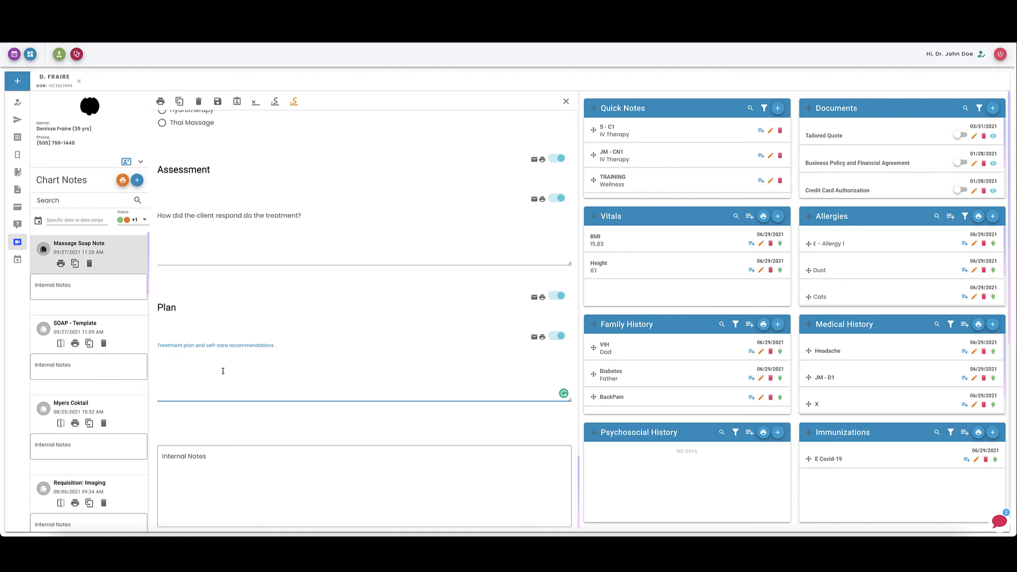
left_click(77, 55)
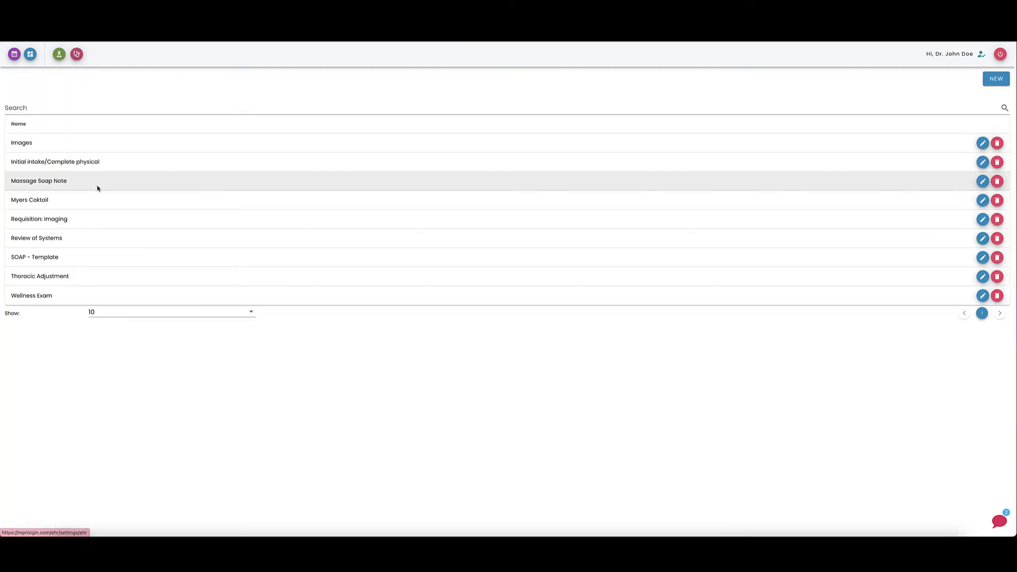